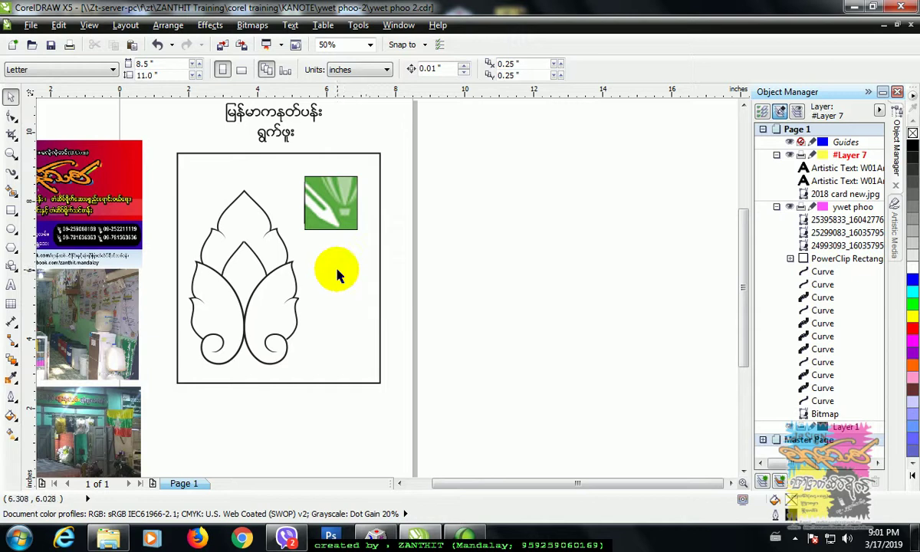
- Move the business card image and the three shop photos together farther left, clear of the page
left_click(406, 484)
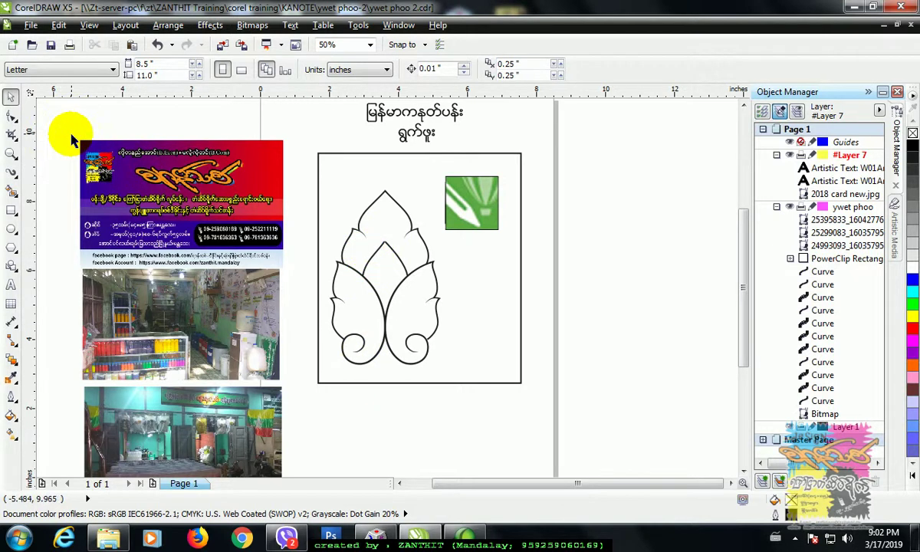
scroll(71, 132, "up", 1)
left_click_drag(469, 489, 442, 492)
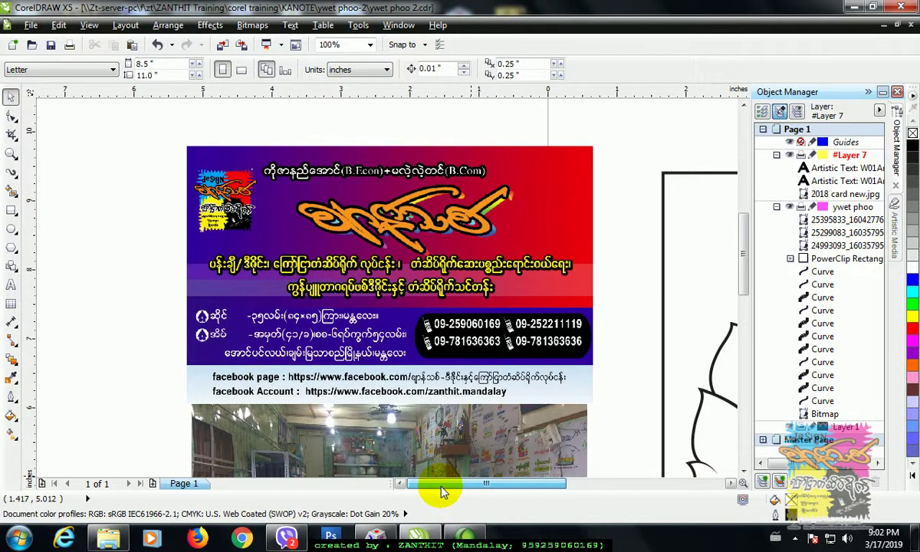
left_click_drag(744, 292, 744, 434)
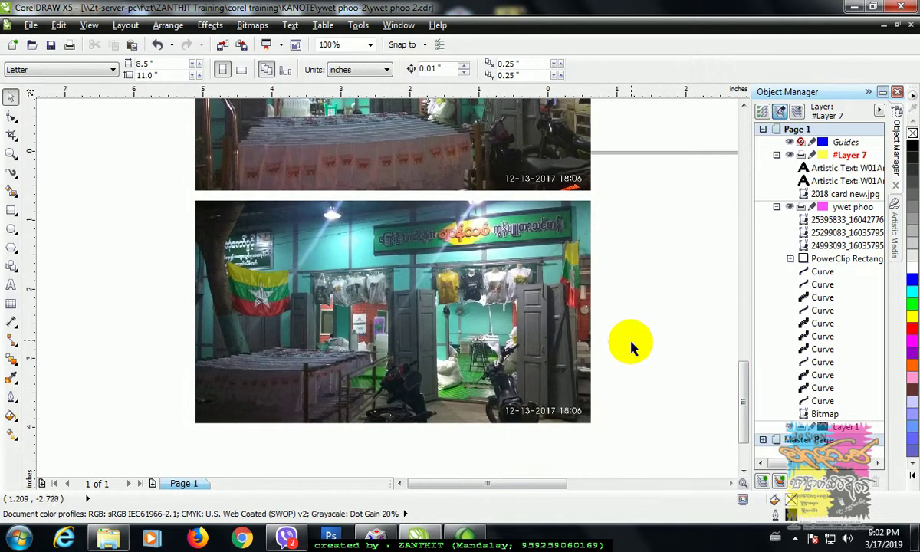
scroll(631, 345, "down", 2)
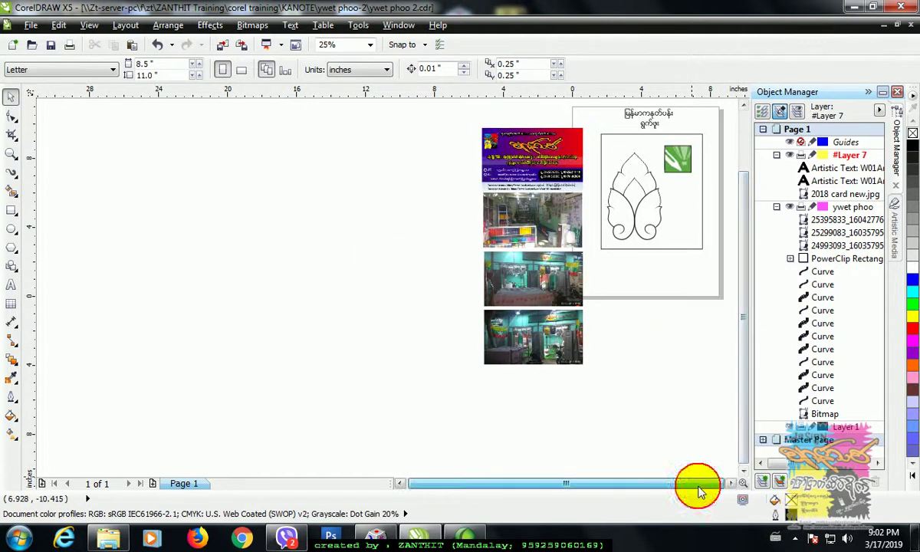
left_click_drag(454, 119, 595, 376)
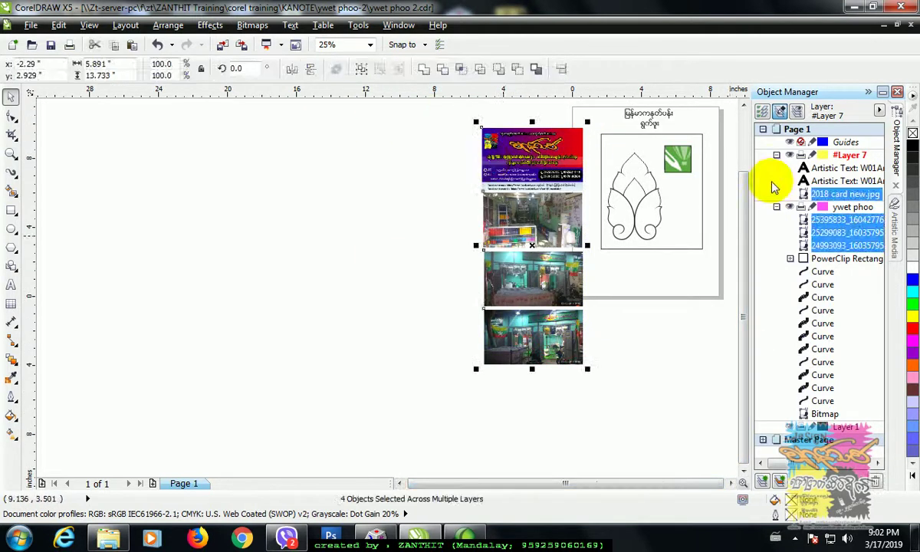
left_click(763, 130)
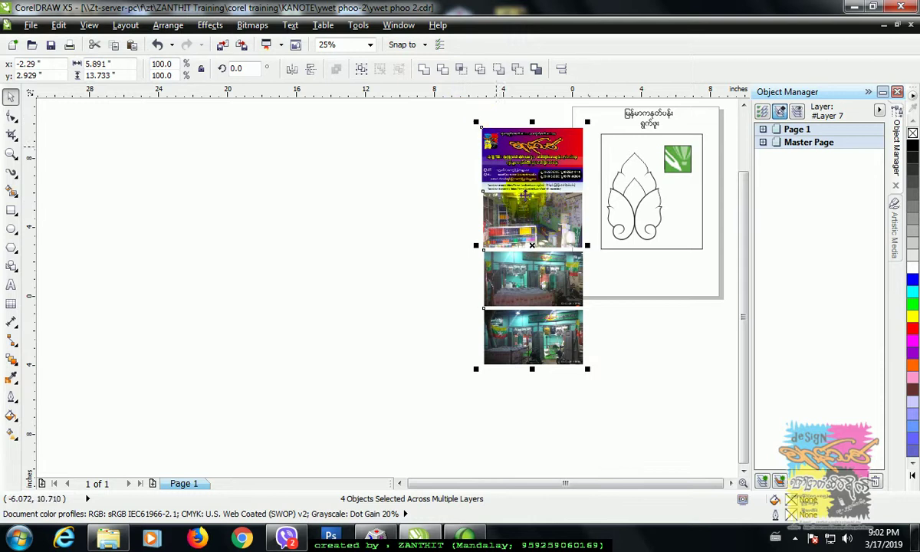
left_click_drag(535, 247, 284, 276)
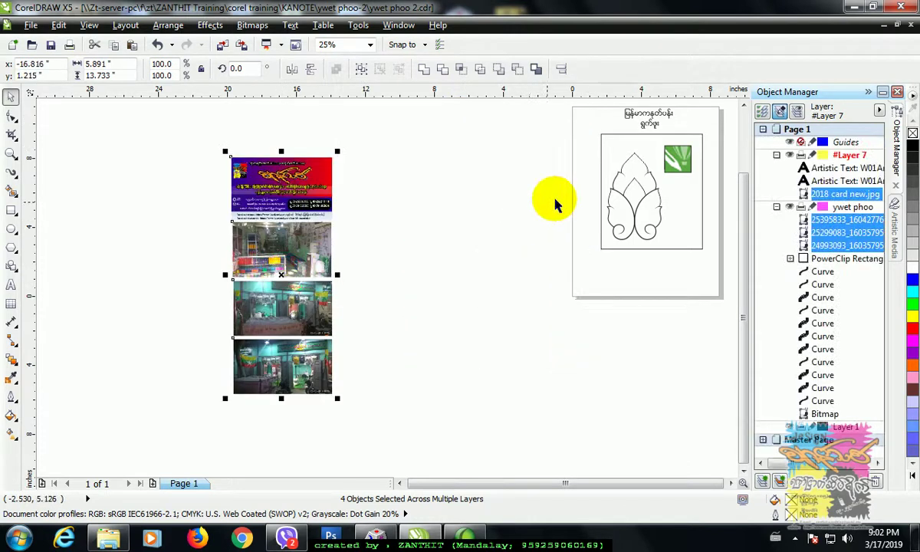
scroll(743, 185, "up", 3)
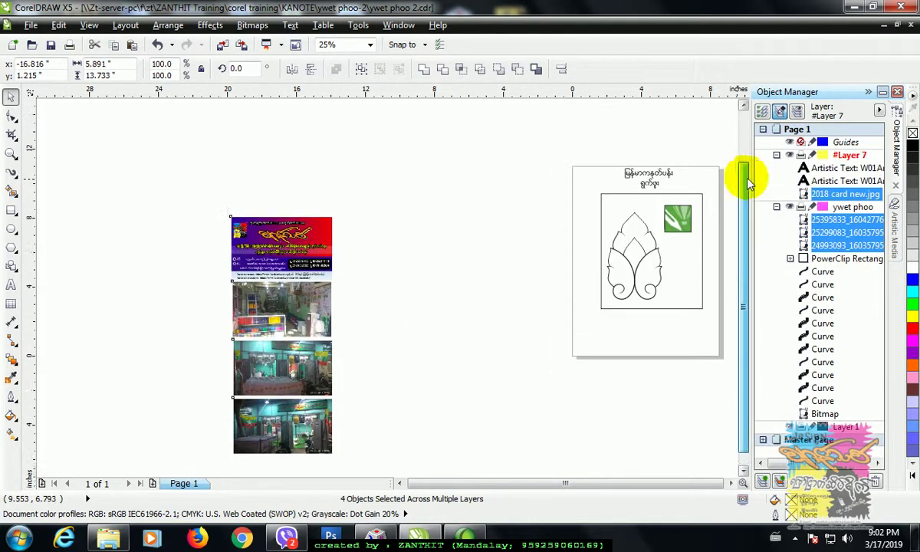
left_click(763, 129)
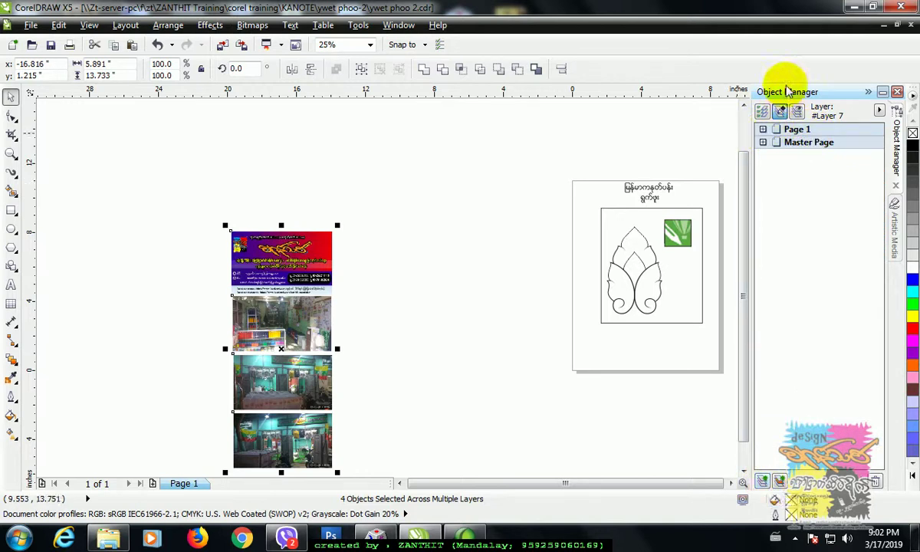
left_click(357, 25)
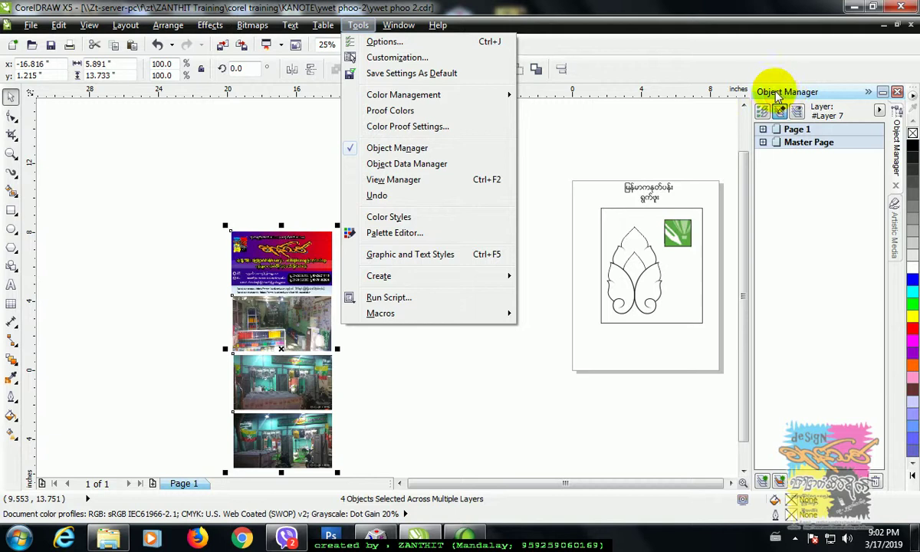
left_click(657, 144)
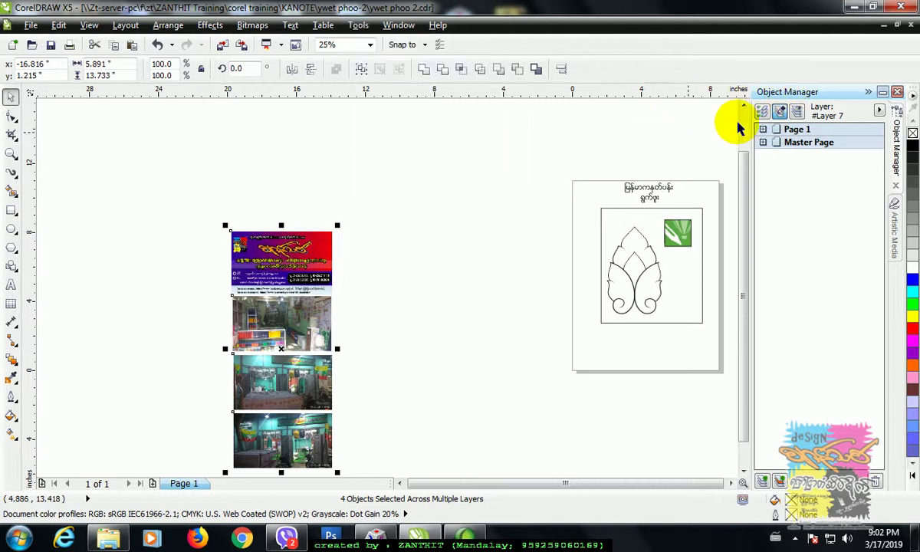
- Create a new layer above #Layer 7 on Page 1 and name it draft
left_click(764, 483)
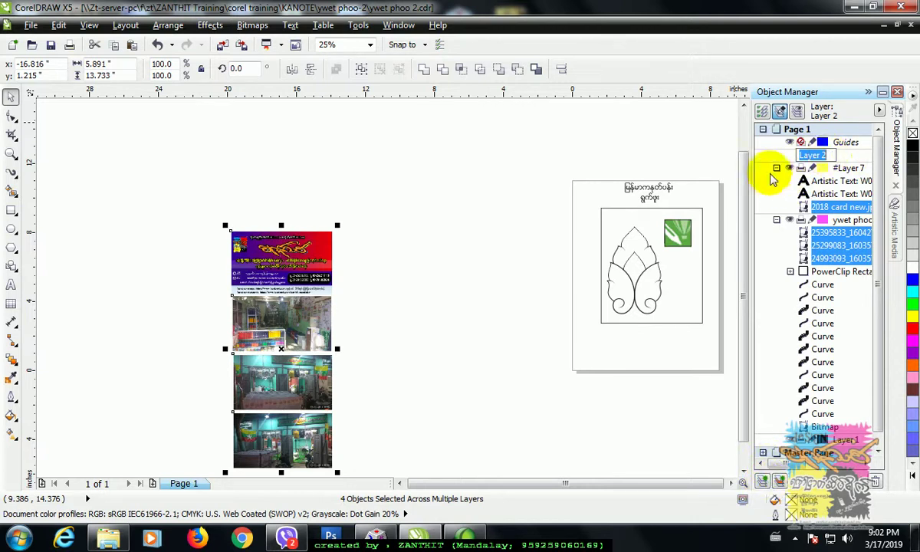
left_click(776, 169)
left_click(841, 157)
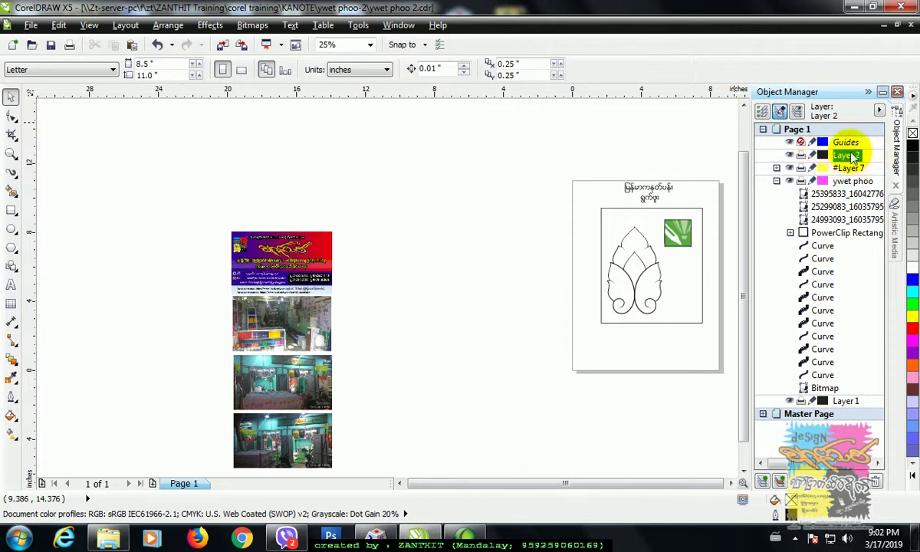
right_click(850, 157)
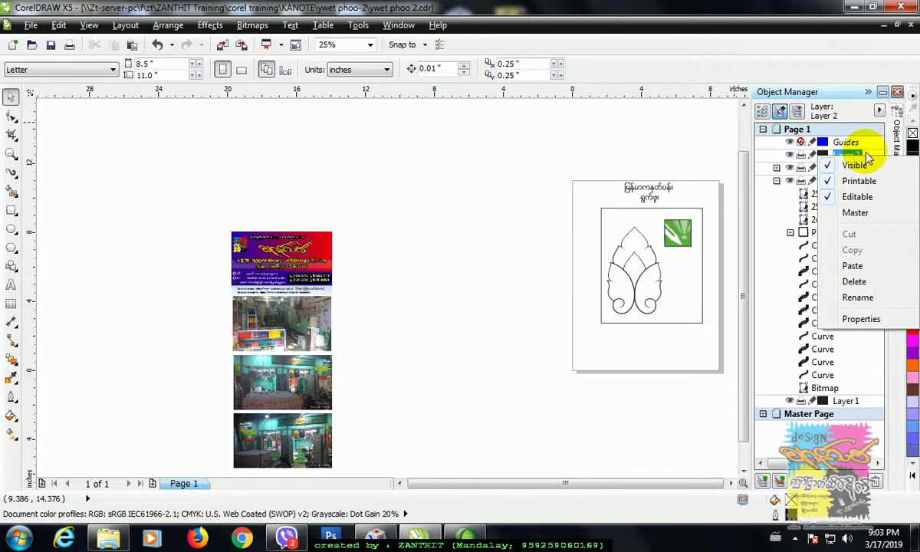
left_click(858, 297)
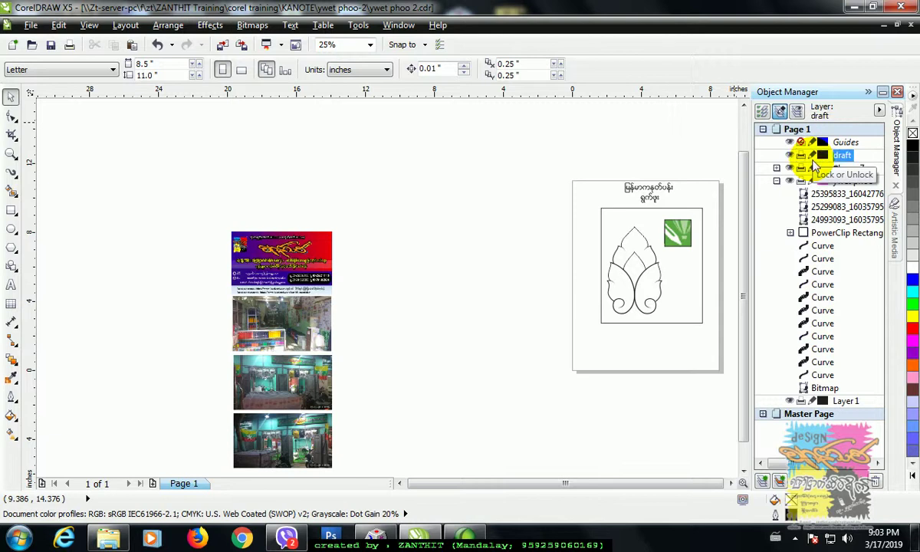
- Draw a graph paper grid of 2 columns and 5 rows, about 3.85 by 5.58 inches, in the empty area left of the page
scroll(690, 264, "up", 1)
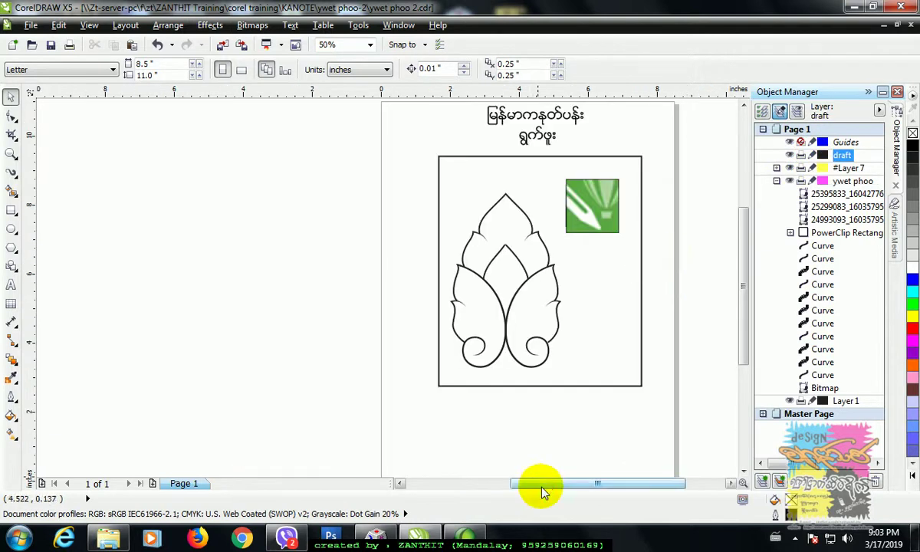
left_click_drag(542, 491, 529, 493)
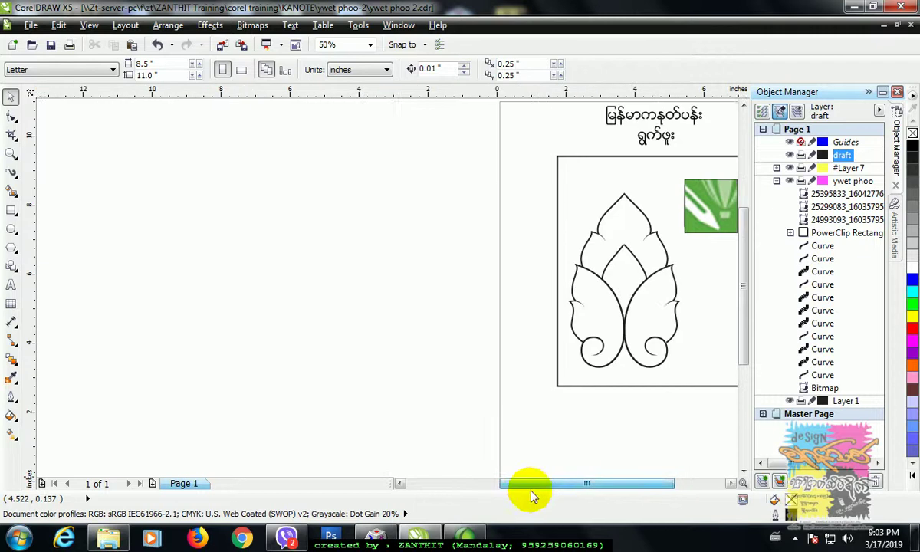
left_click(12, 305)
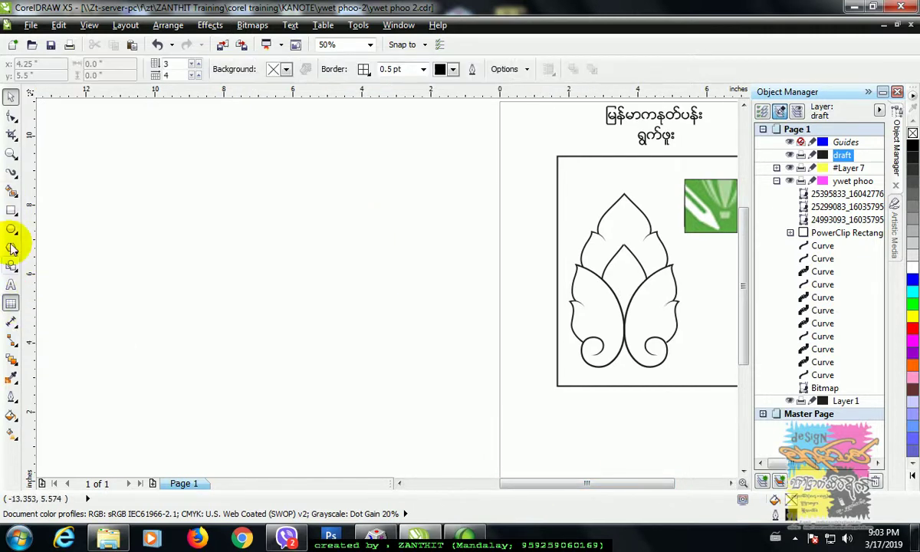
left_click(12, 213)
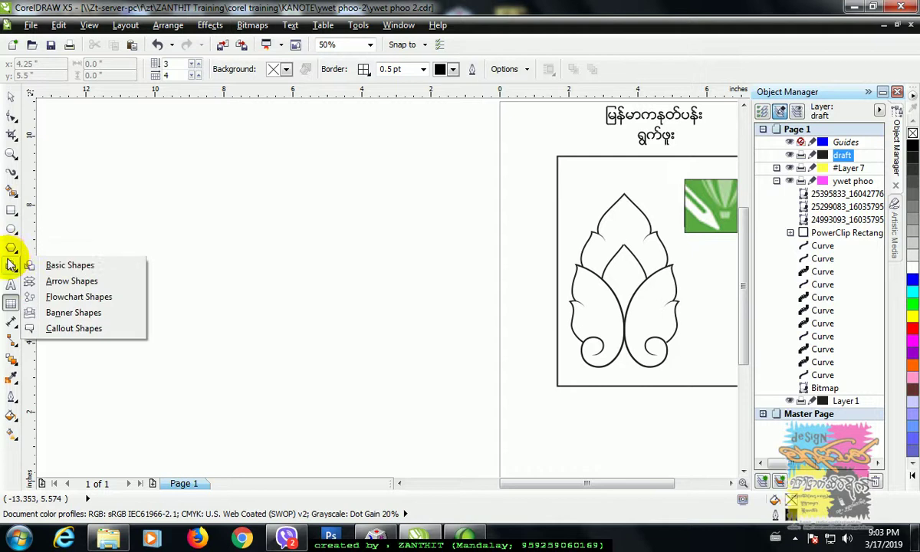
mouse_move(13, 251)
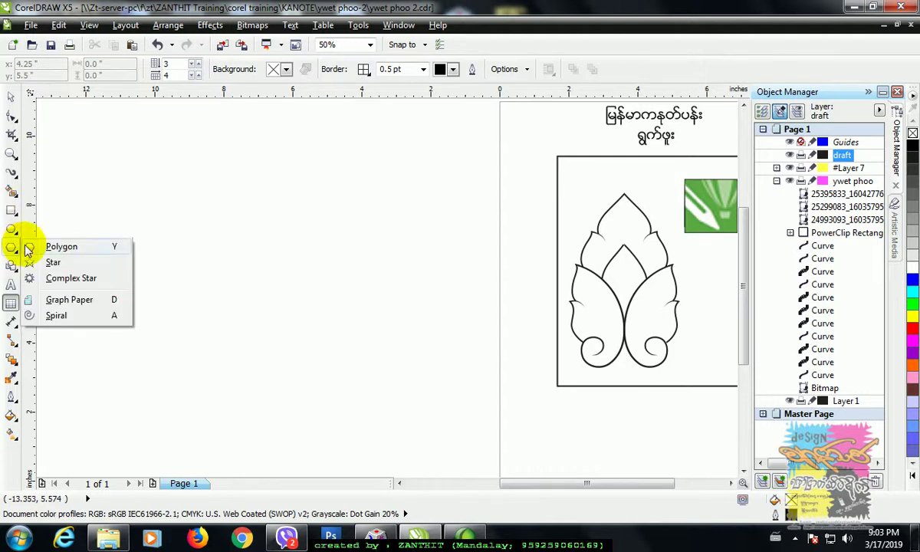
left_click(69, 300)
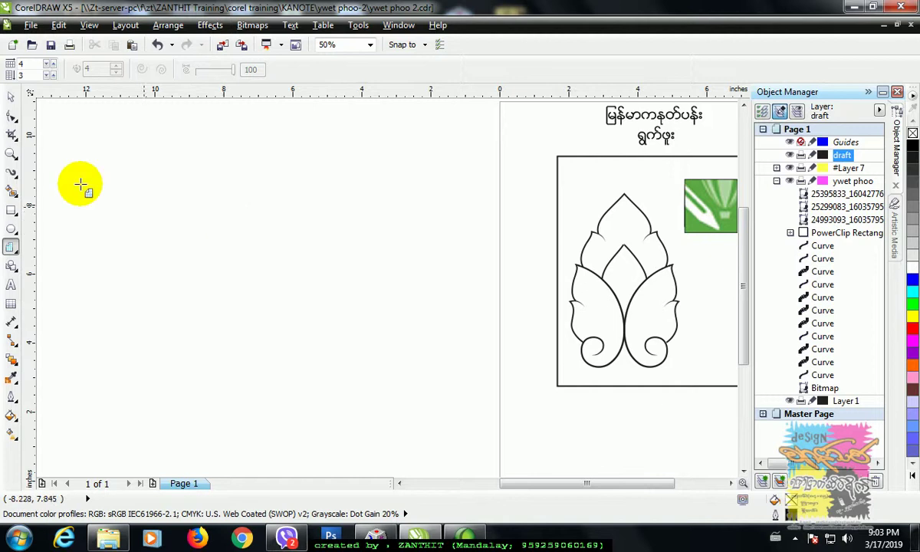
type("4")
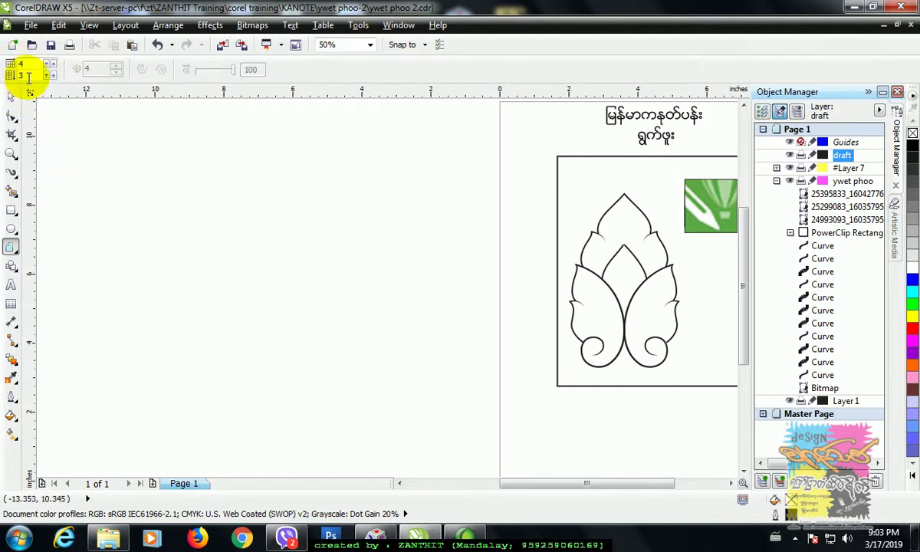
type("5")
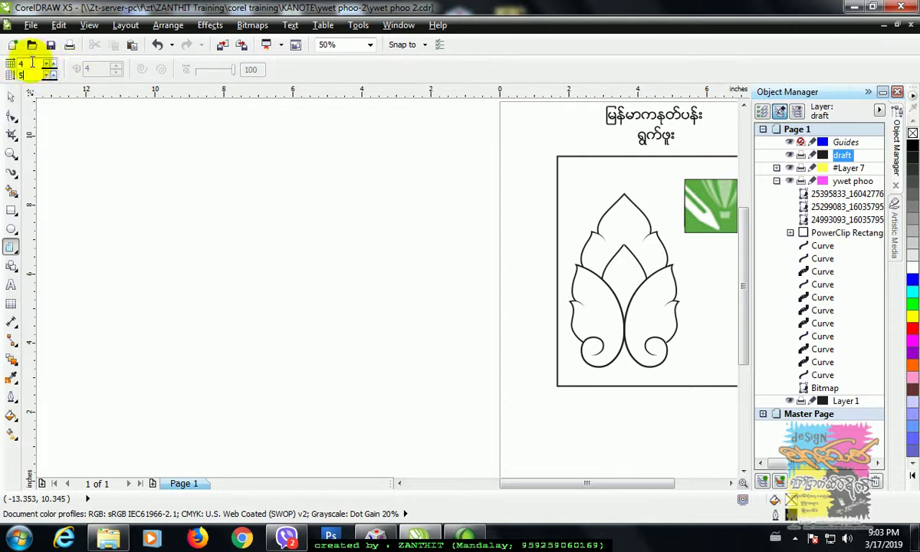
double_click(20, 64)
type("2")
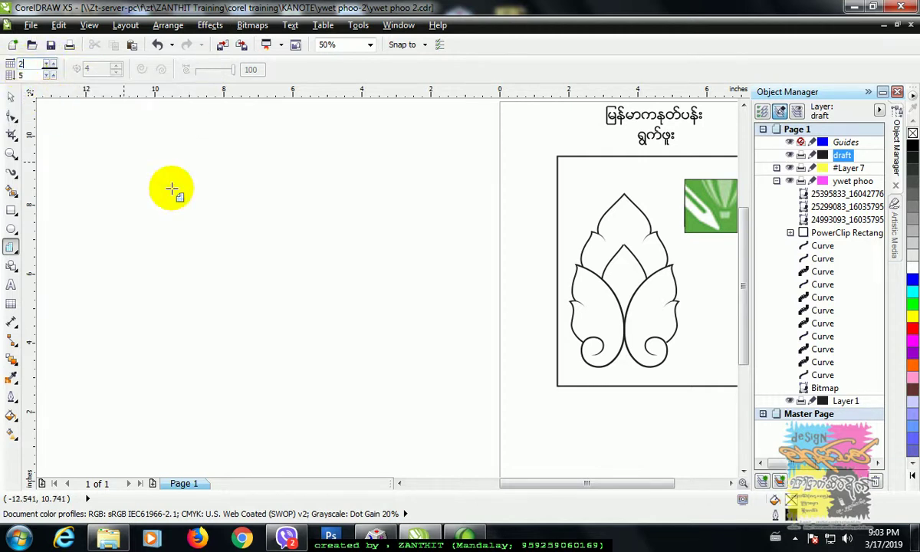
left_click_drag(233, 187, 367, 380)
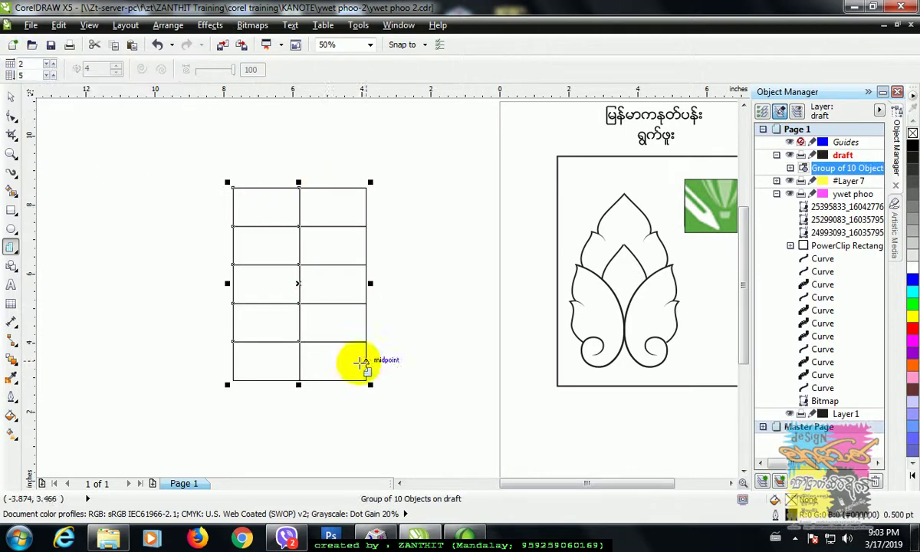
- Resize the graph paper grid to 3.0 inches wide and 5.0 inches high
left_click(10, 96)
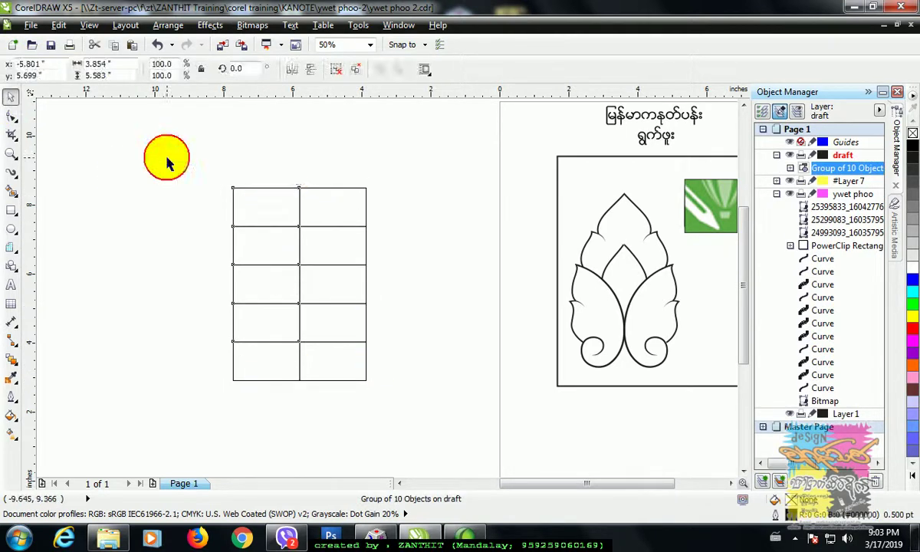
left_click(254, 194)
left_click(256, 188)
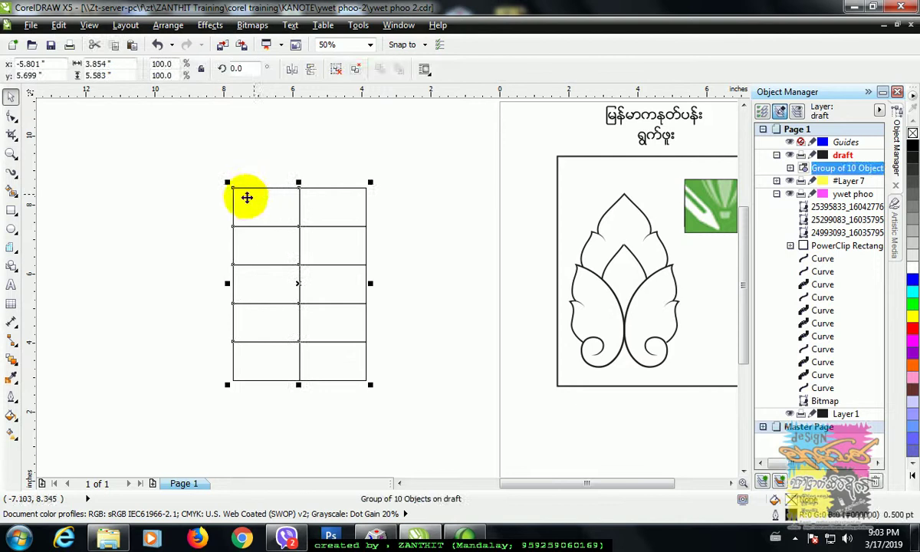
left_click(175, 200)
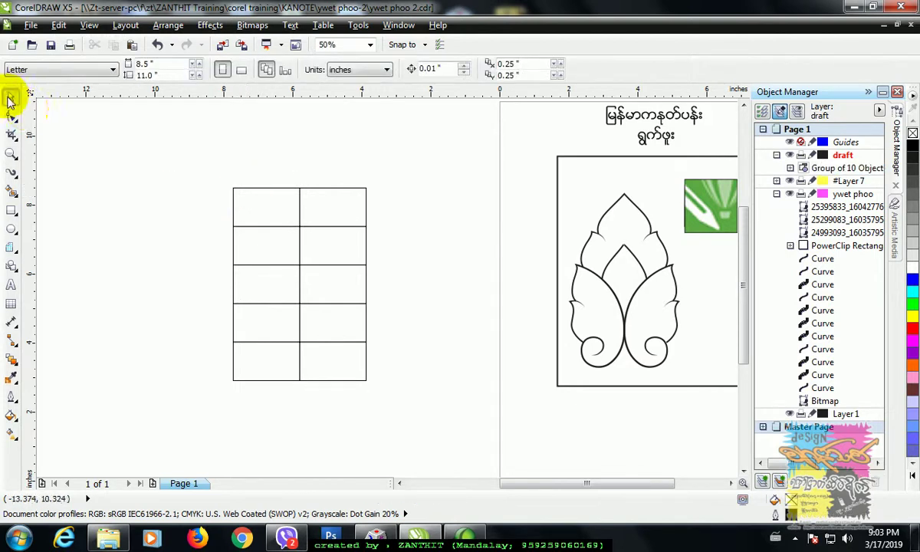
left_click(236, 191)
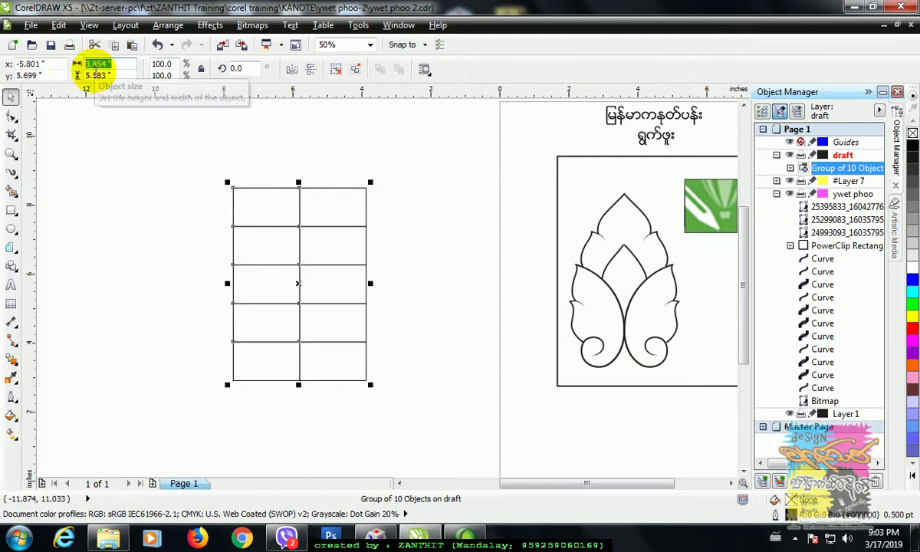
type("3")
key("Tab")
type("5.0")
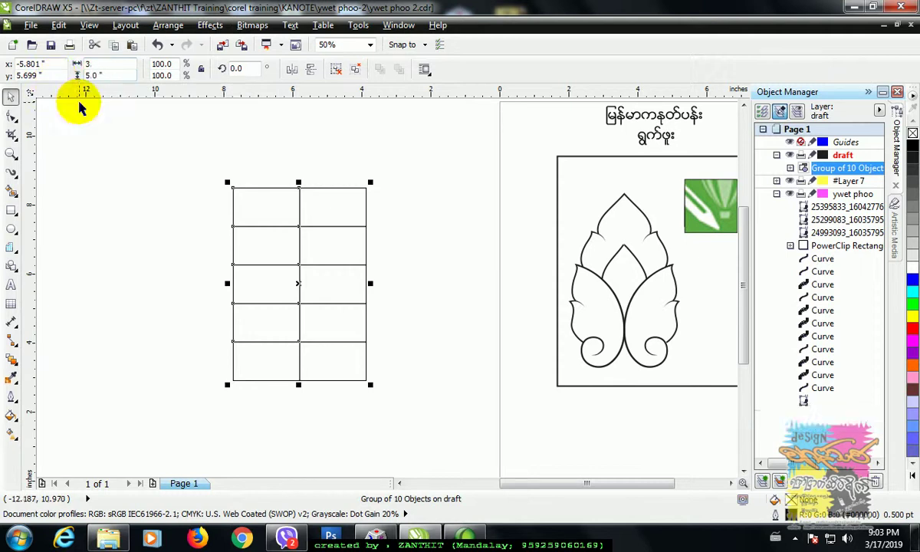
key("Return")
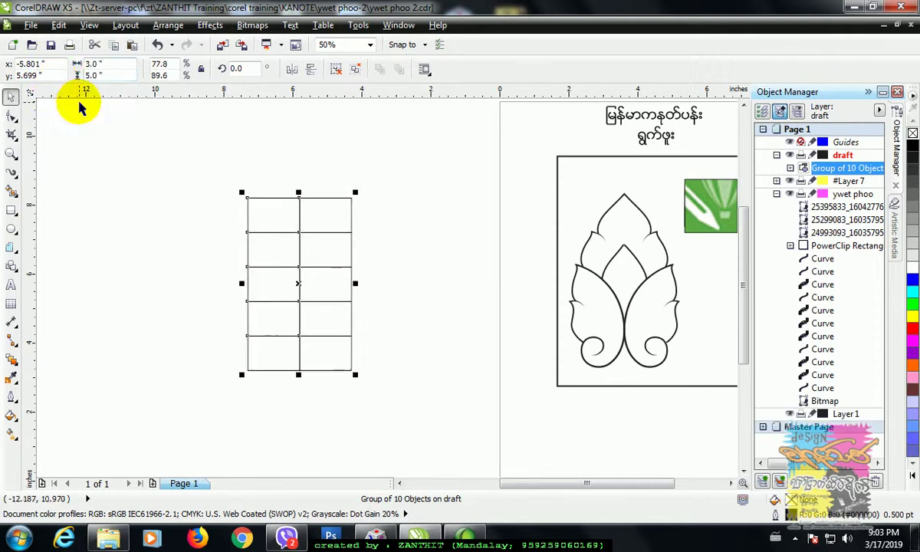
left_click(377, 285)
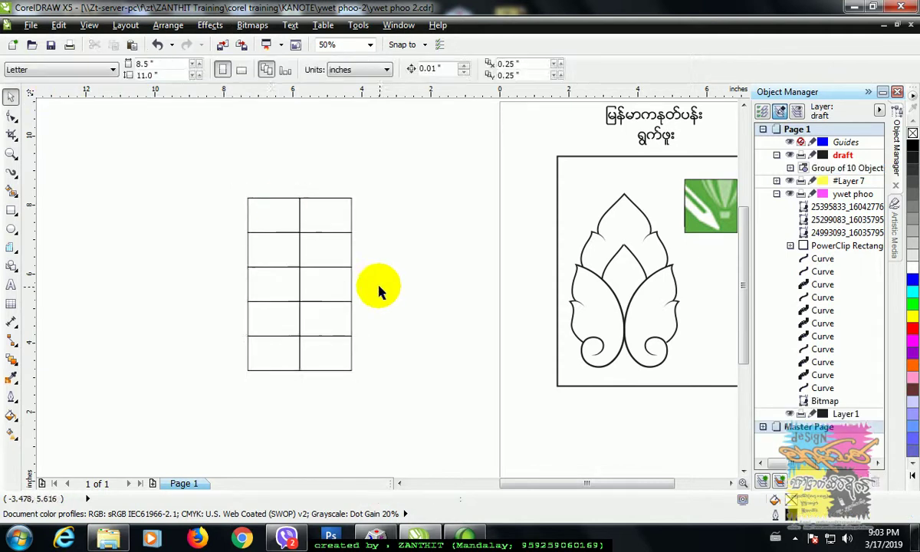
- Move the grid about 0.85 inch towards the page and colour its outlines cyan
left_click_drag(309, 270, 339, 266)
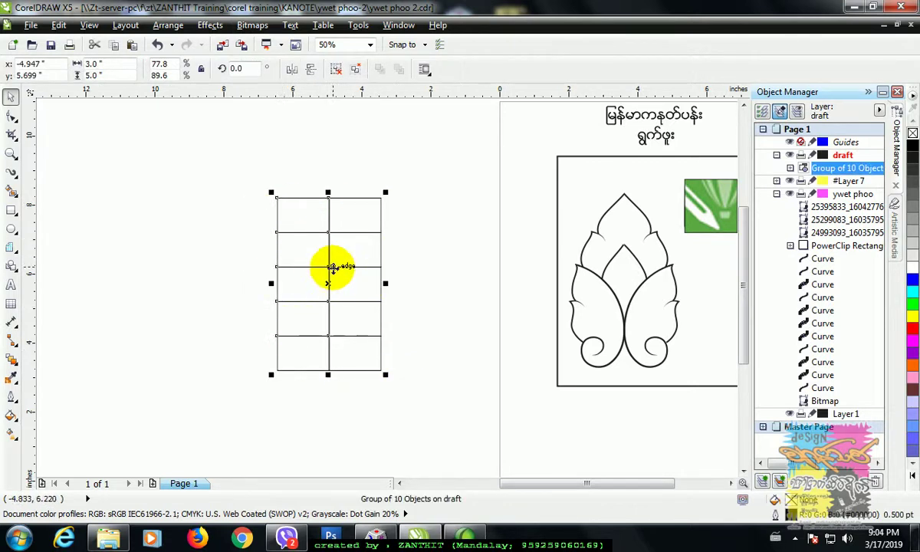
right_click(915, 298)
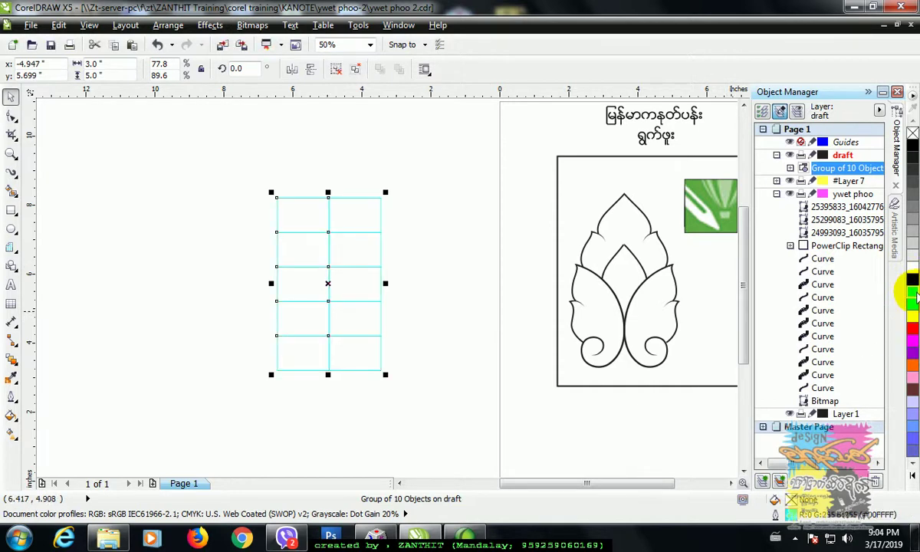
left_click(427, 312)
scroll(334, 260, "up", 1)
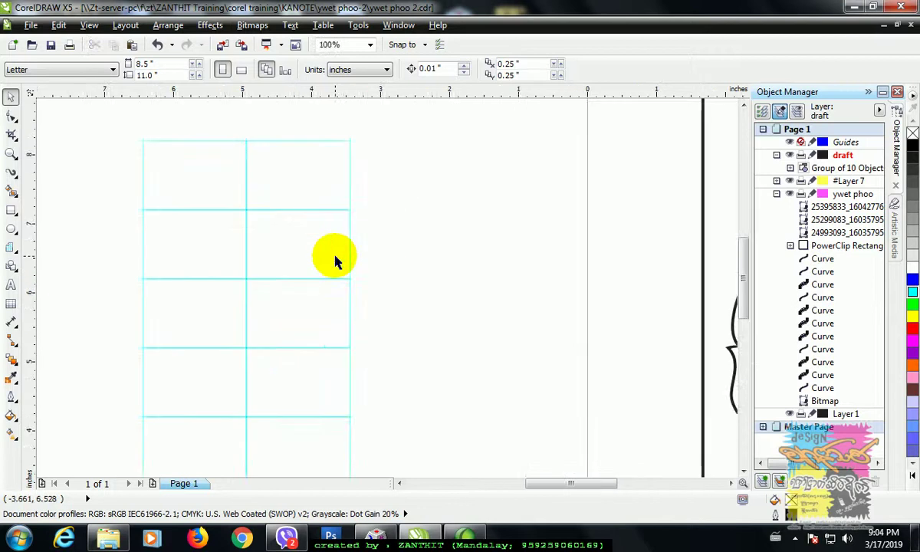
- Hide the draft layer and show it again to check that the grid belongs to it
scroll(460, 397, "down", 1)
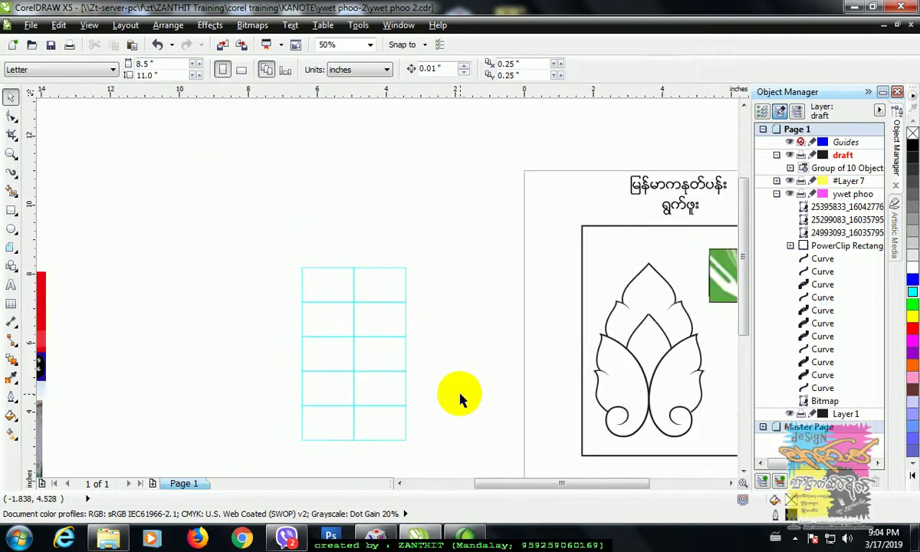
left_click(842, 156)
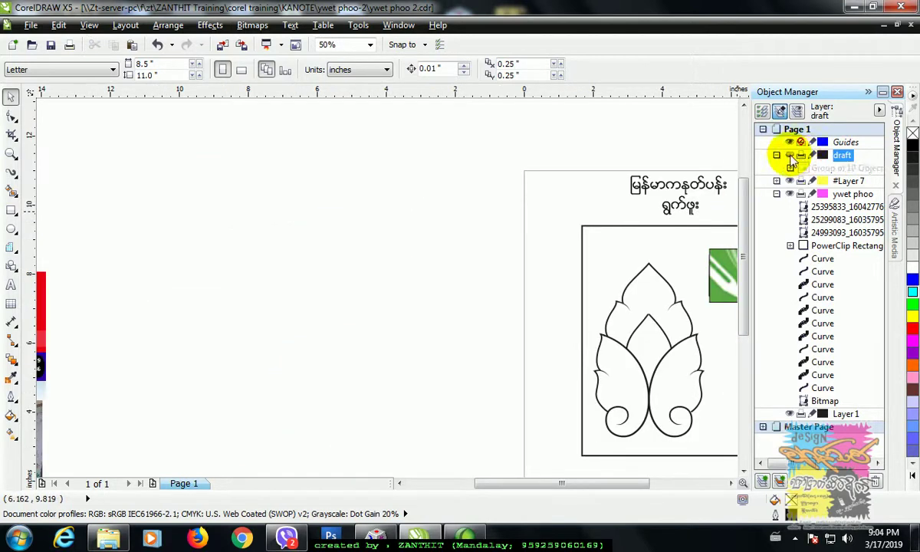
left_click(789, 155)
left_click(790, 155)
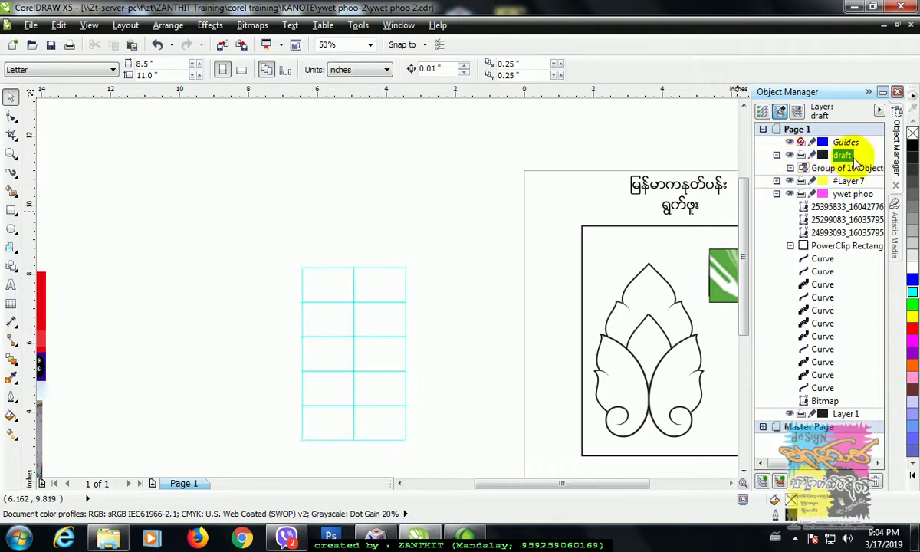
- Draw a circle about 2.8 inches across over the lower three grid rows, centred on the grid's middle vertical line
left_click(359, 305)
scroll(364, 307, "up", 3)
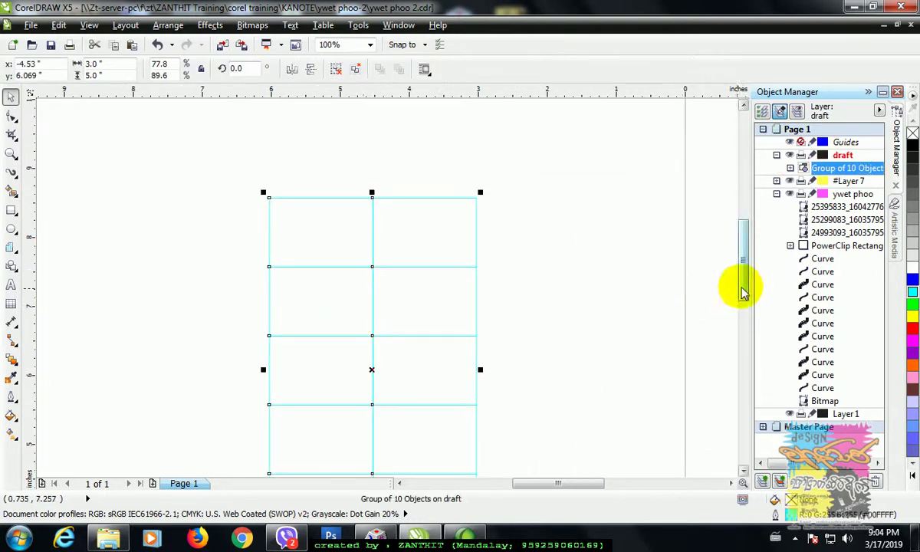
left_click_drag(742, 283, 741, 300)
left_click(650, 338)
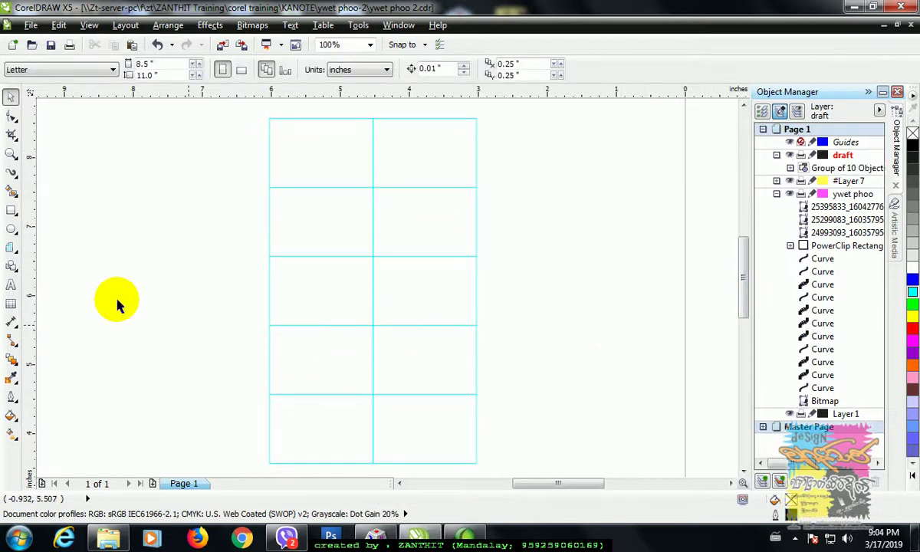
left_click(11, 227)
left_click_drag(292, 268, 471, 465)
left_click_drag(386, 374, 372, 363)
left_click(11, 95)
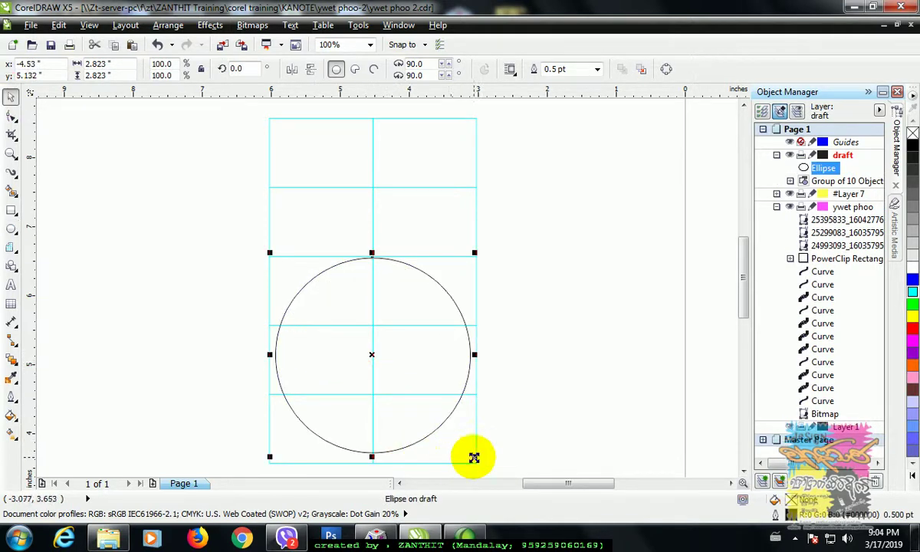
- Enlarge the circle to 3.0 inches across and align it so it fills the lower three grid rows
left_click_drag(473, 457, 475, 414)
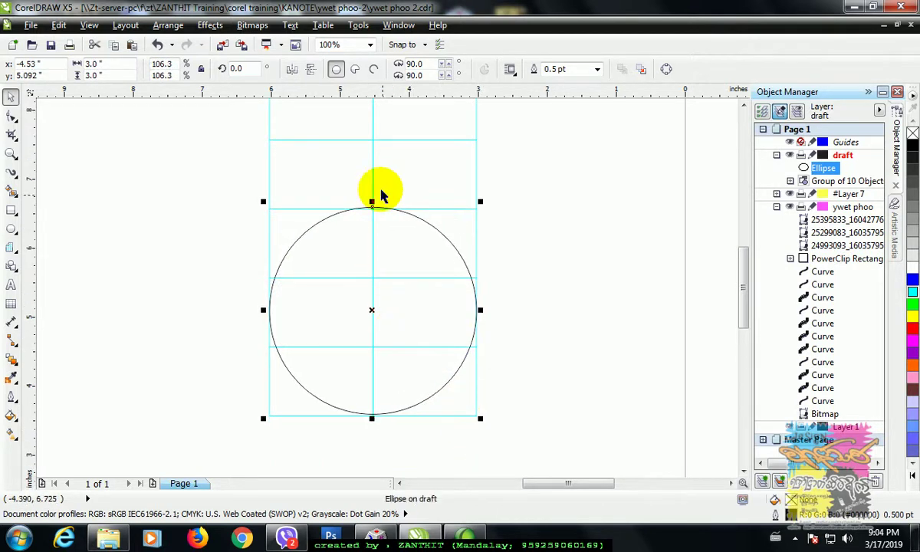
left_click_drag(373, 205, 372, 208)
left_click_drag(381, 324, 397, 338)
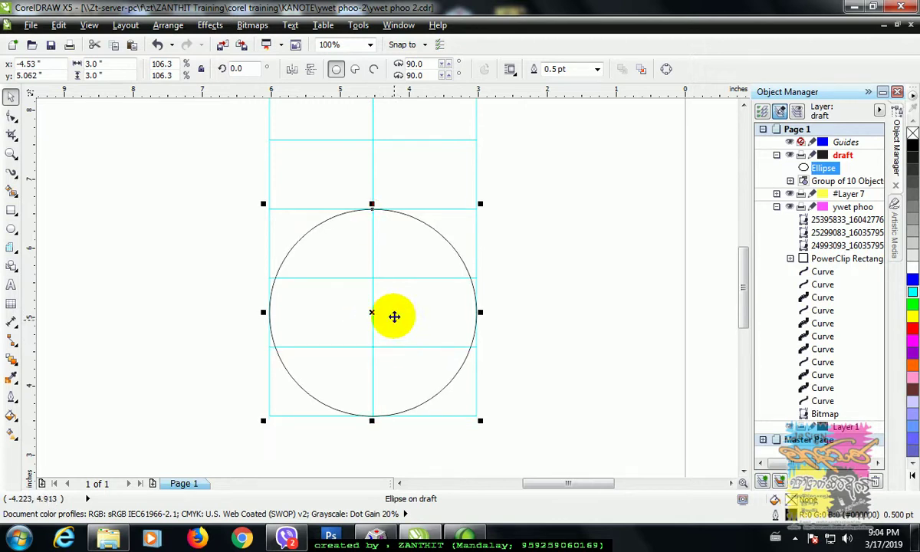
left_click(575, 321)
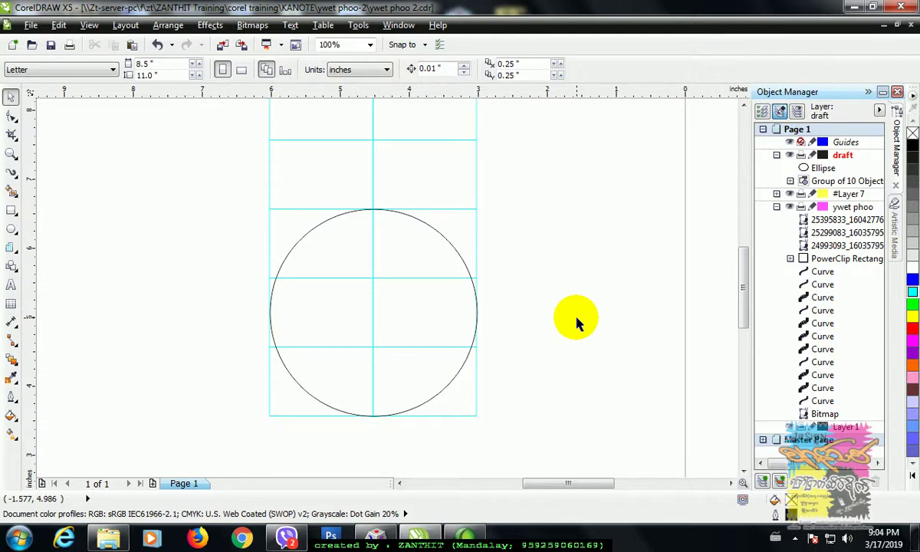
- Colour the large circle's outline cyan to match the grid
left_click(457, 247)
right_click(913, 291)
left_click(579, 314)
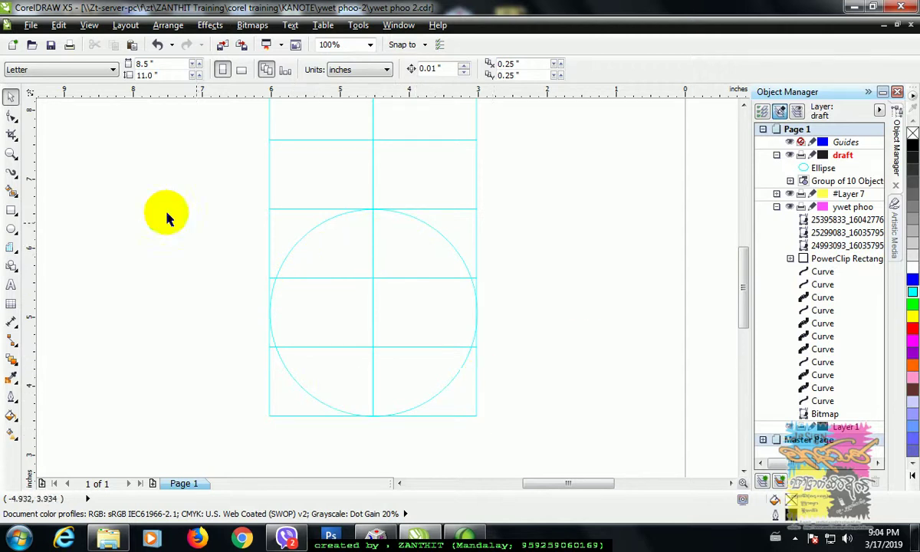
- Draw a closed petal of three 3-Point Curve segments, from the grid's left edge at the circle's top height, via the centre line and bottom edge
left_click(12, 174)
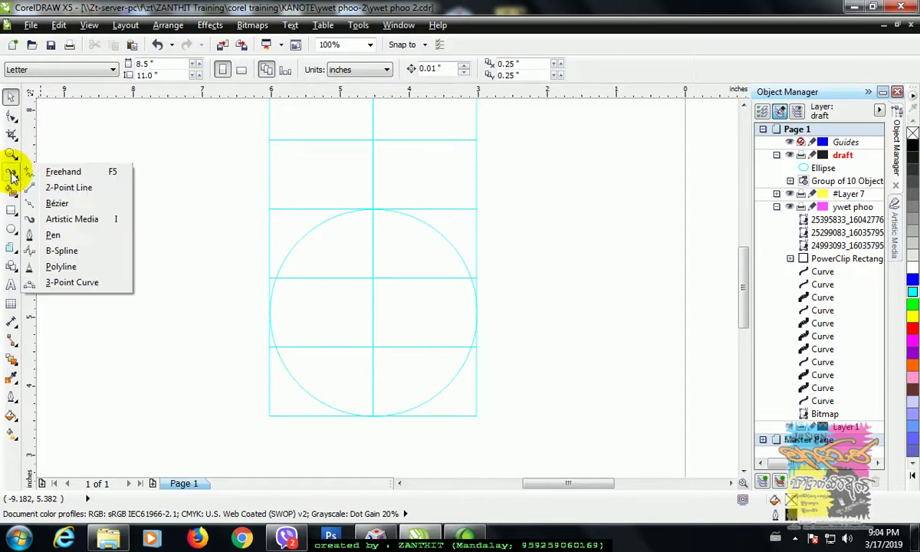
left_click(71, 282)
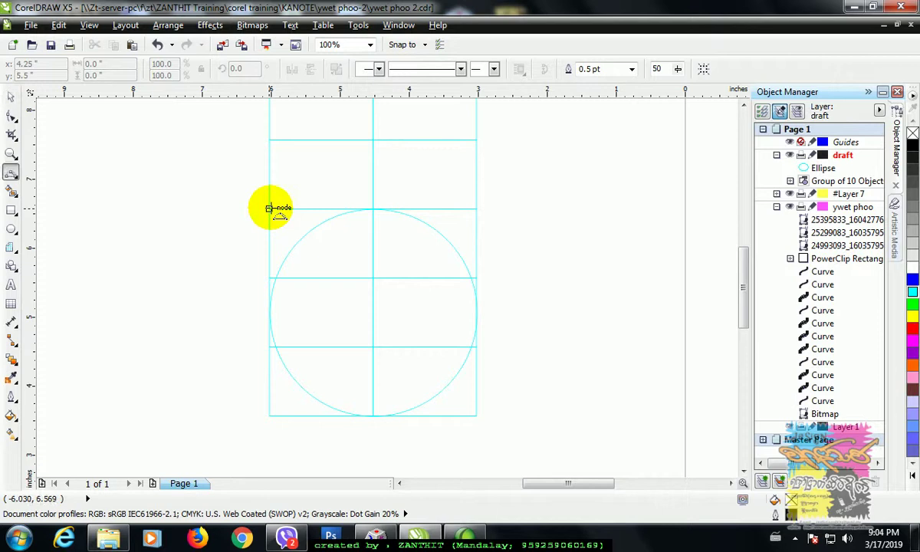
left_click_drag(270, 209, 374, 334)
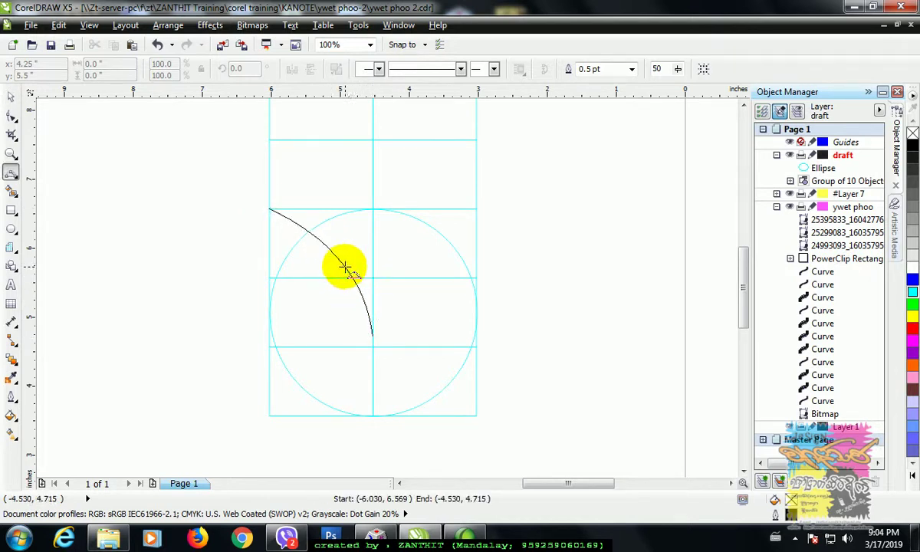
left_click(345, 267)
left_click_drag(373, 334, 328, 414)
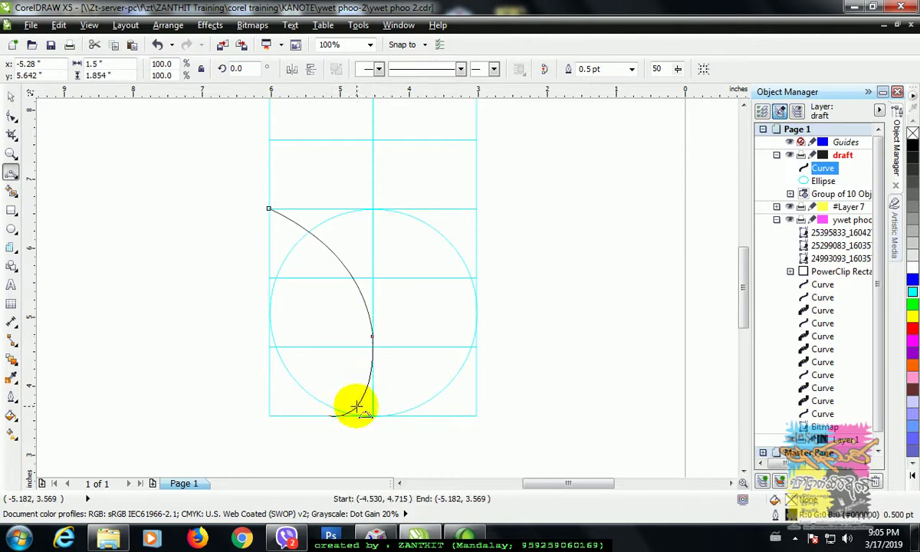
left_click(356, 406)
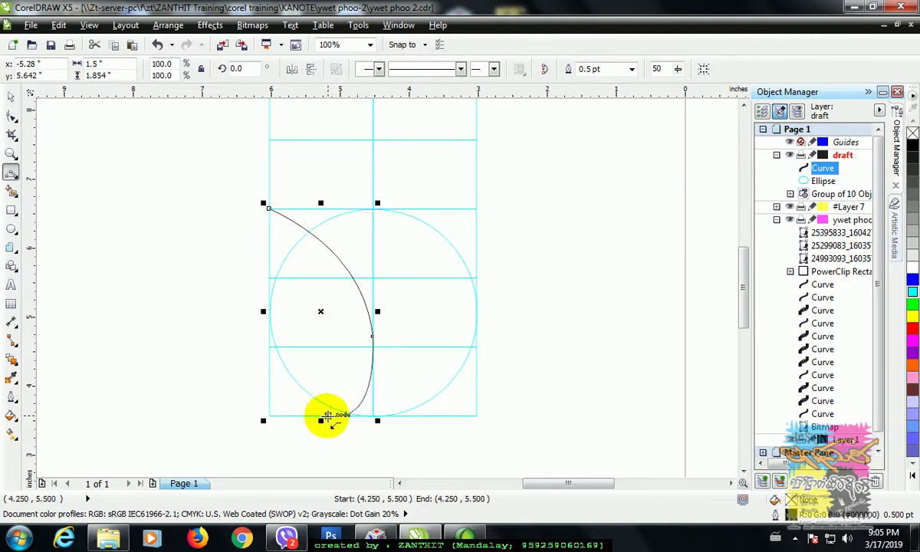
left_click_drag(327, 417, 268, 208)
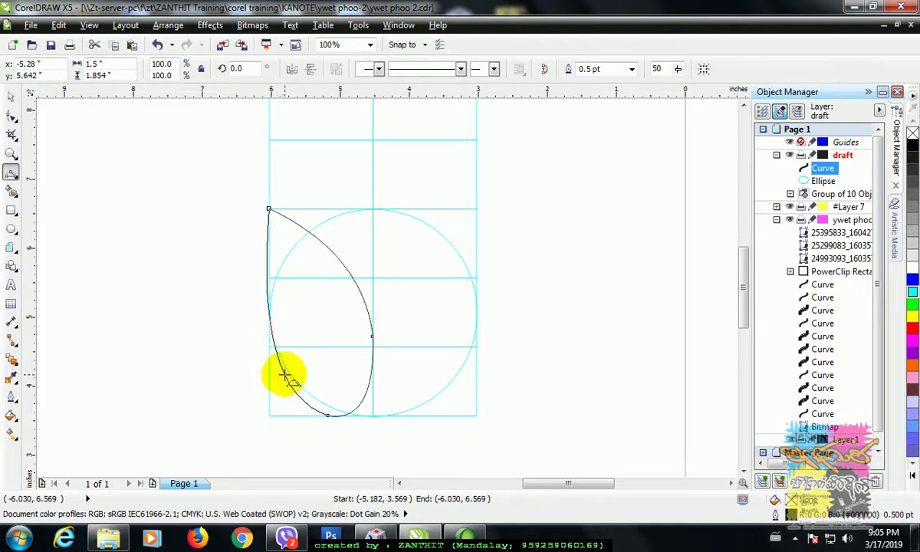
left_click(284, 374)
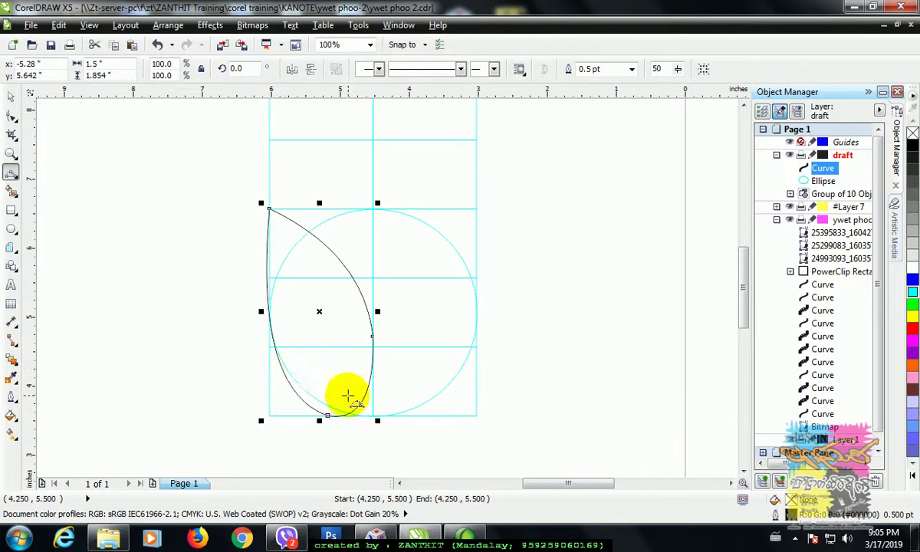
- Draw a circle about 0.875 inch across inside the petal's rounded base and nudge it against the bottom grid line
mouse_move(744, 315)
left_mouse_down()
mouse_move(750, 298)
mouse_move(746, 309)
left_mouse_up()
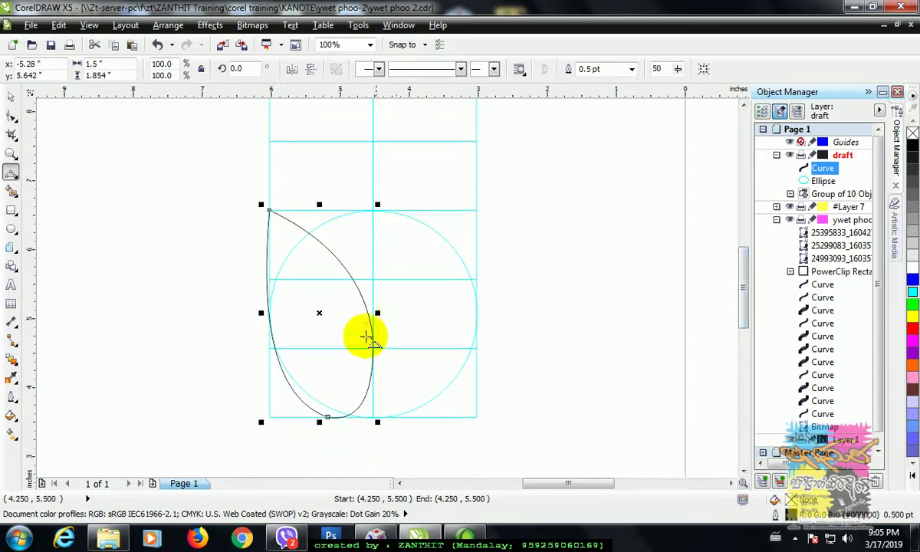
left_click(11, 230)
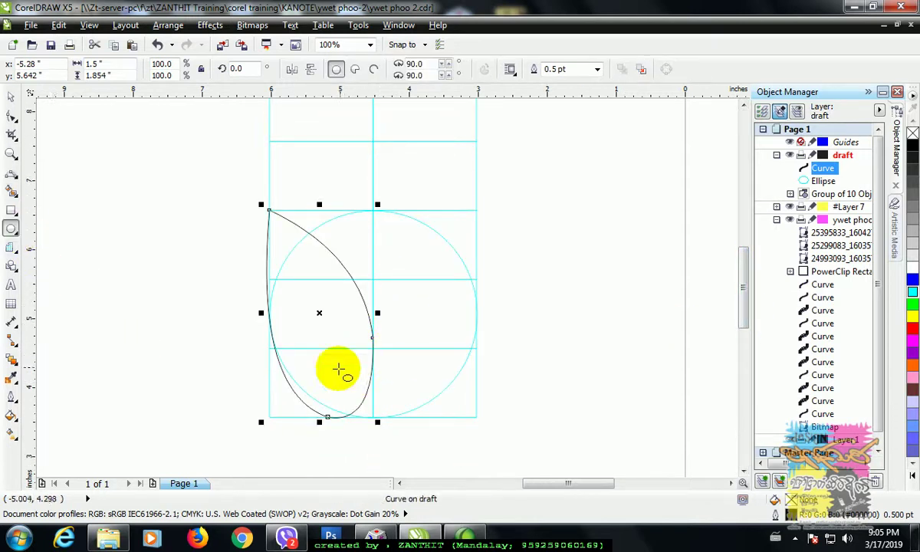
left_click_drag(294, 354, 354, 404)
left_click(11, 97)
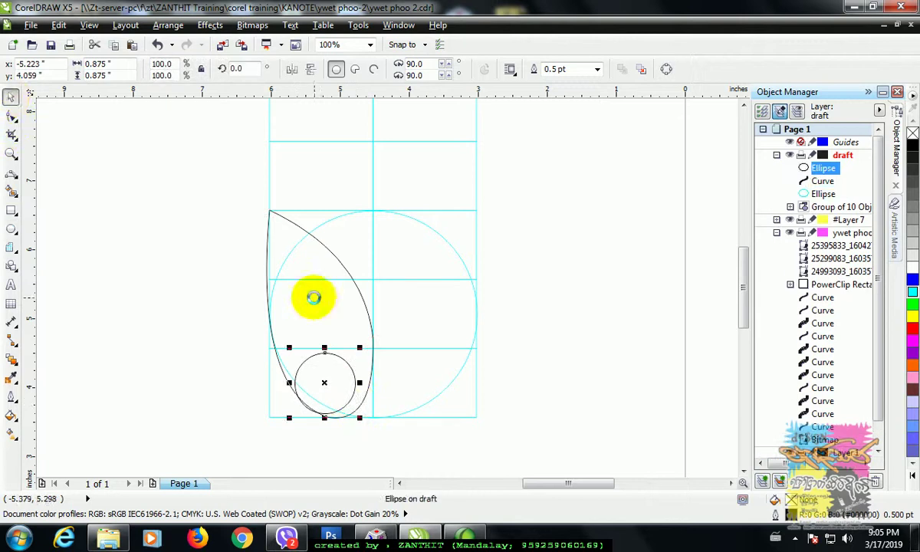
left_click_drag(347, 361, 347, 364)
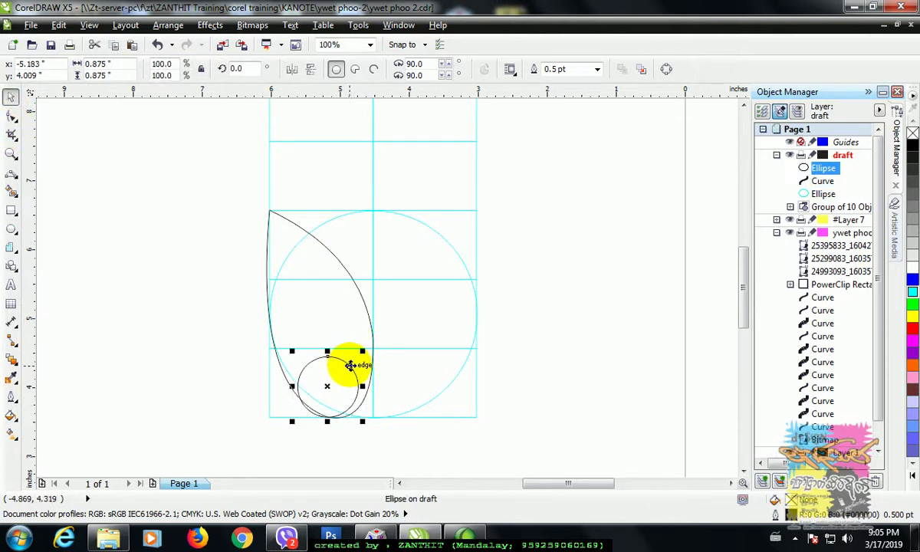
left_click_drag(350, 365, 351, 365)
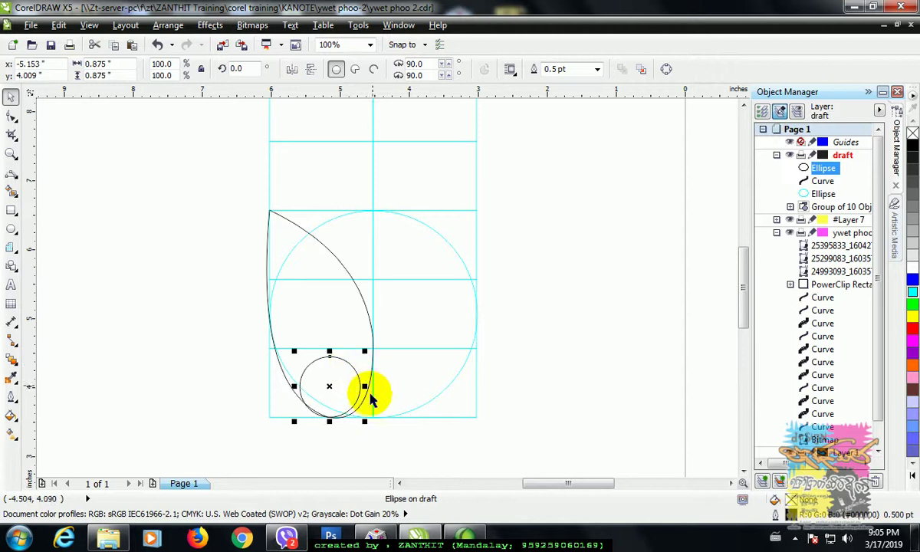
left_click(516, 399)
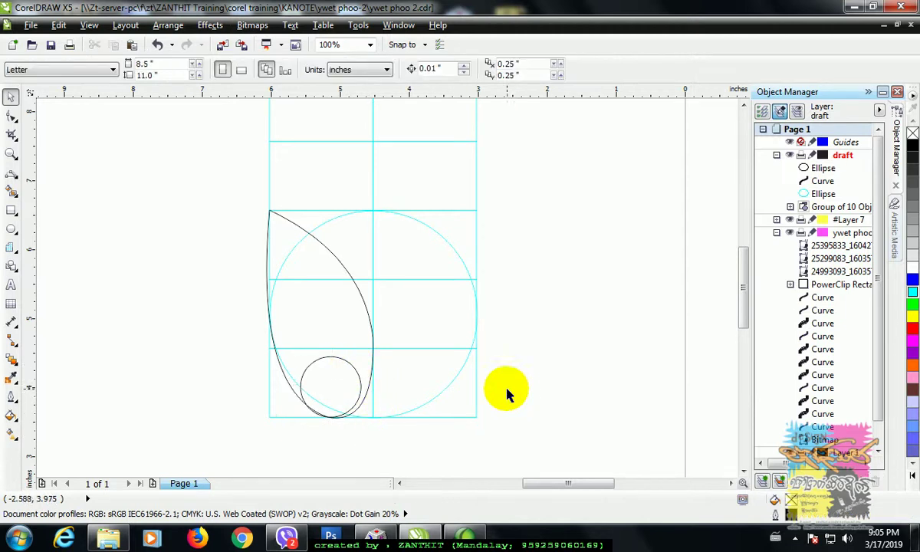
- Enlarge the small circle to about 0.94 inch across and nudge it to fit the petal's base
left_click(341, 368)
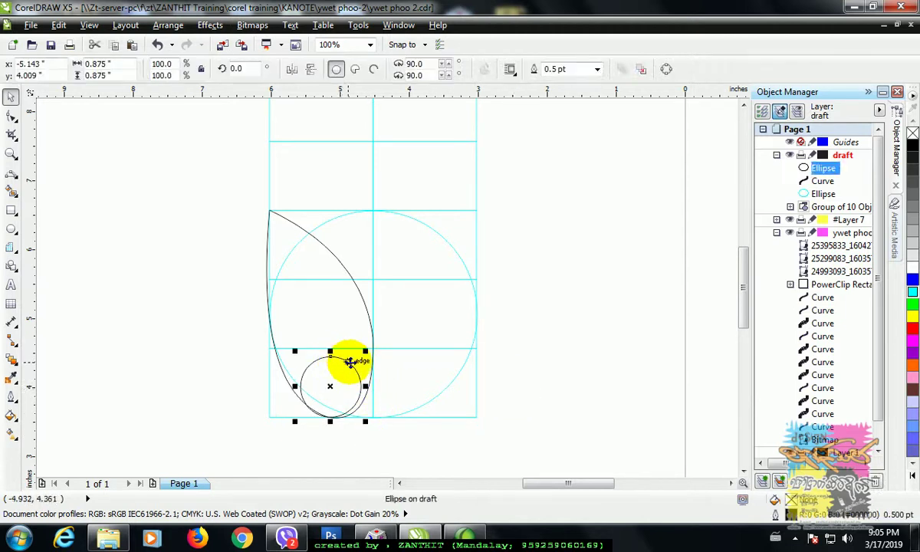
left_click_drag(364, 349, 367, 348)
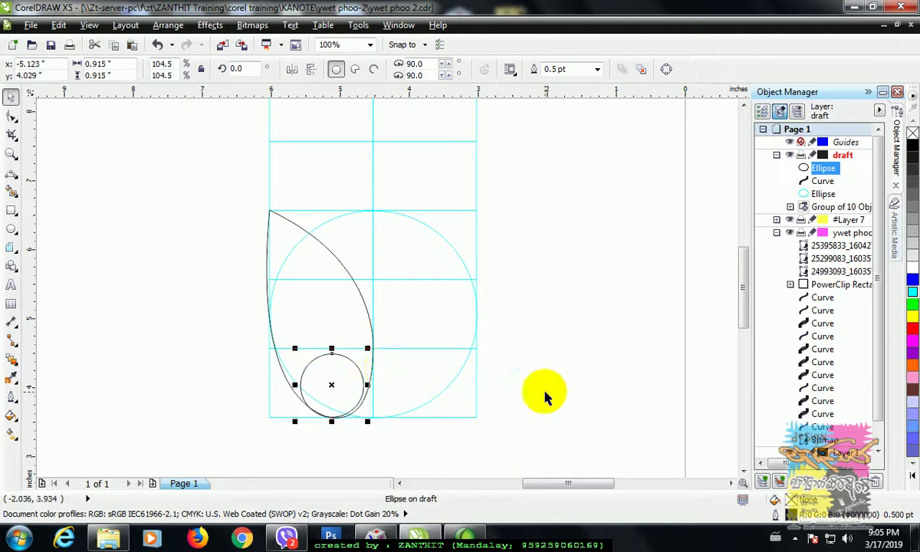
left_click_drag(368, 347, 367, 347)
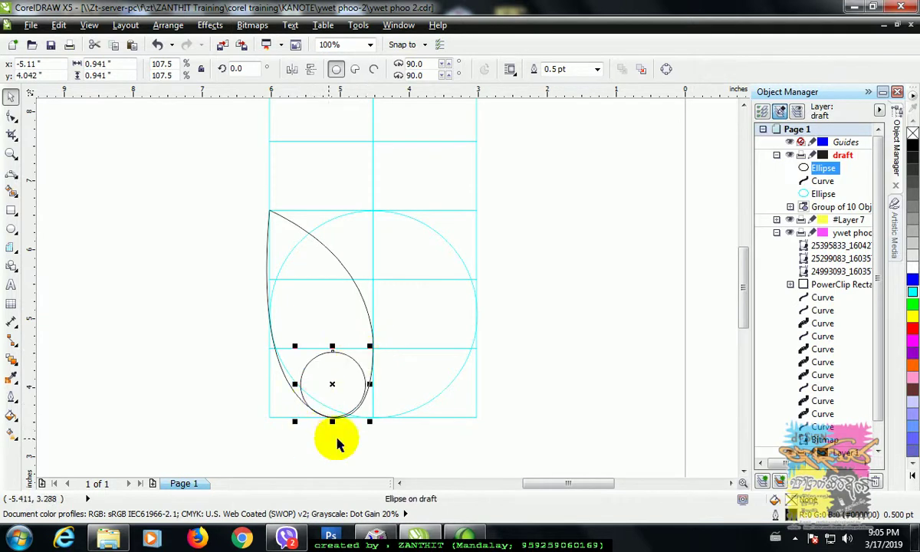
left_click_drag(335, 421, 334, 420)
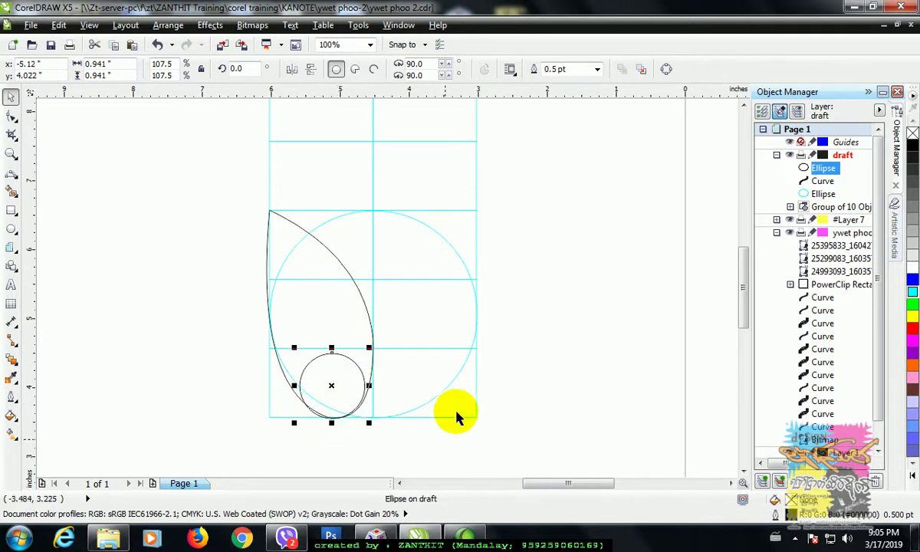
left_click(558, 314)
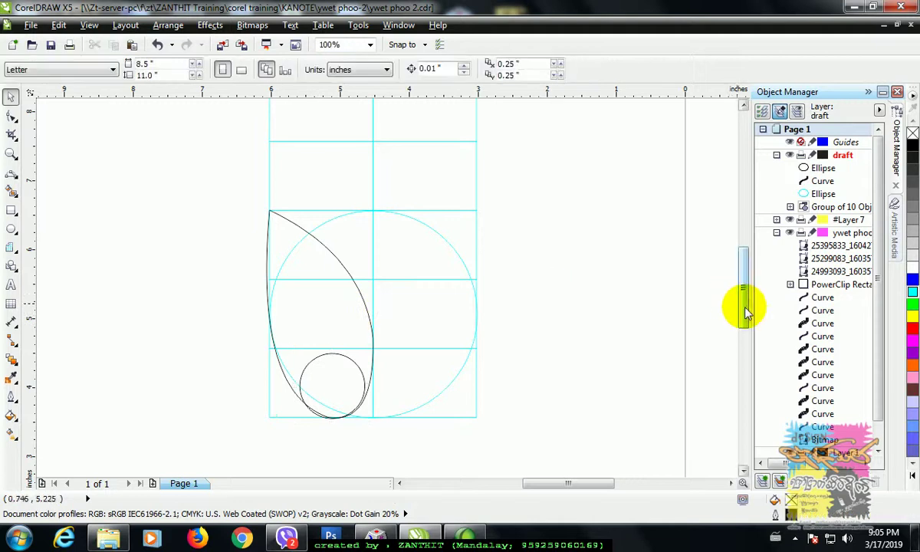
- Draw a 3-point curve about 1.51 by 3.34 inches from the grid's top centre to the petal's outer left edge, bulging outward
scroll(723, 308, "up", 2)
left_click(11, 173)
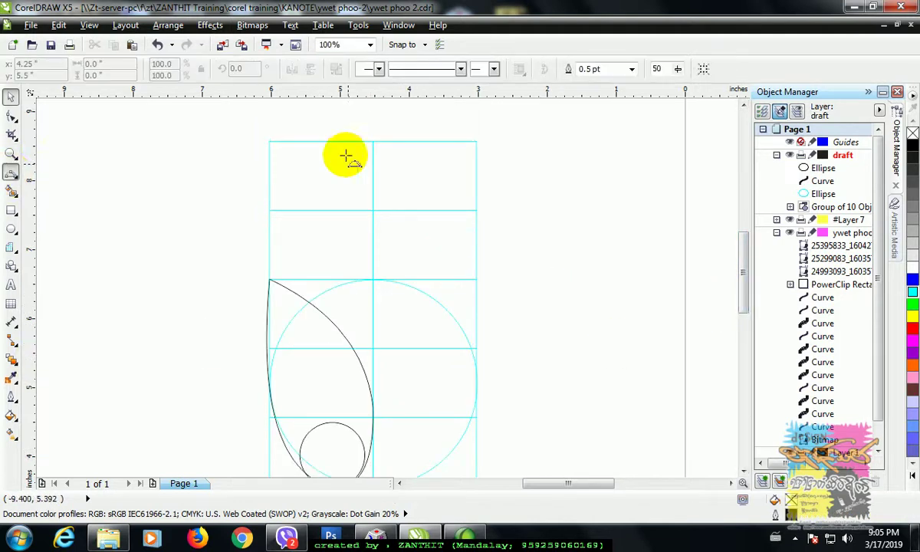
left_click(357, 164)
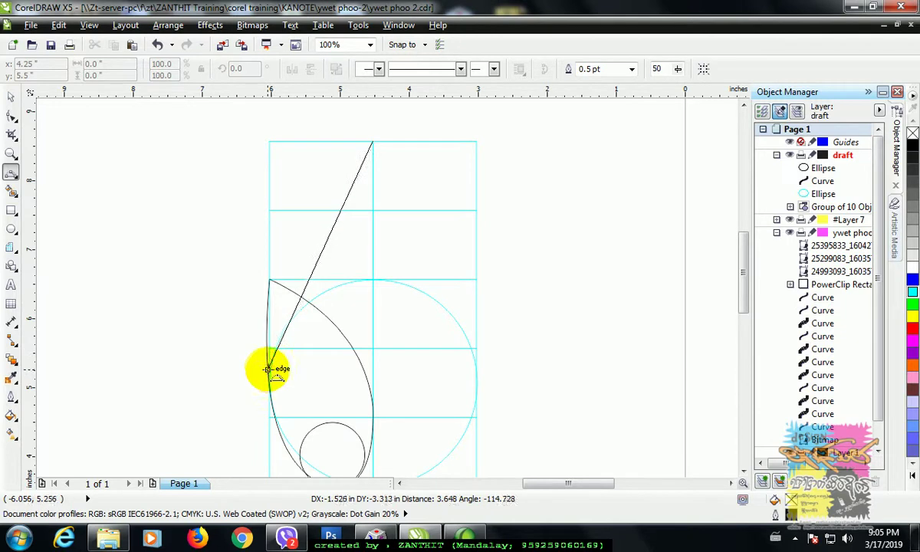
left_click_drag(268, 369, 288, 249)
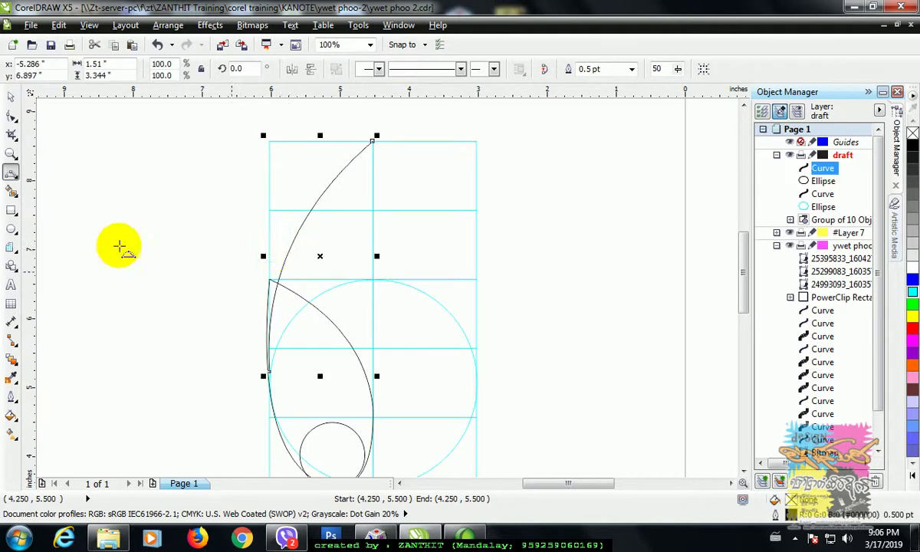
- Move the petal's tip node onto the tall curve and adjust its two handles so the petal's outer side follows that curve
left_click(12, 116)
left_click(270, 280)
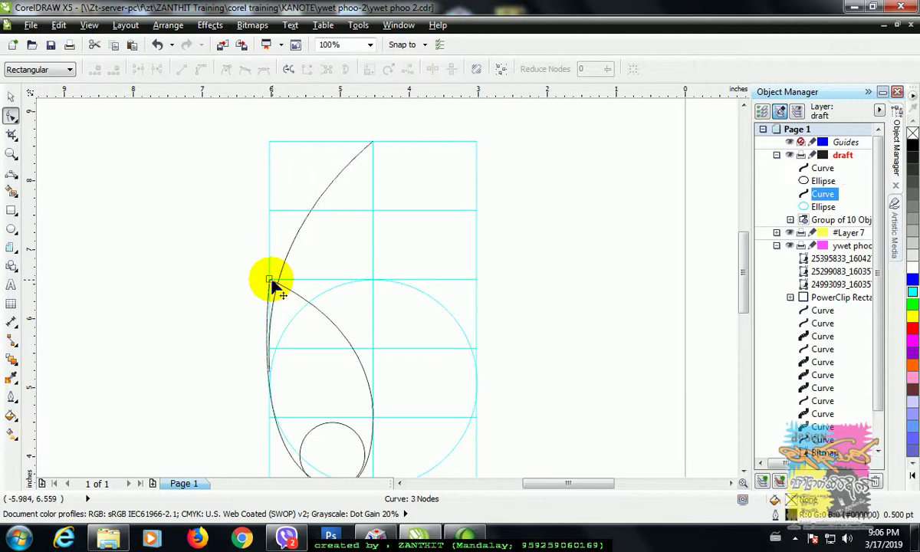
left_click_drag(273, 282, 277, 284)
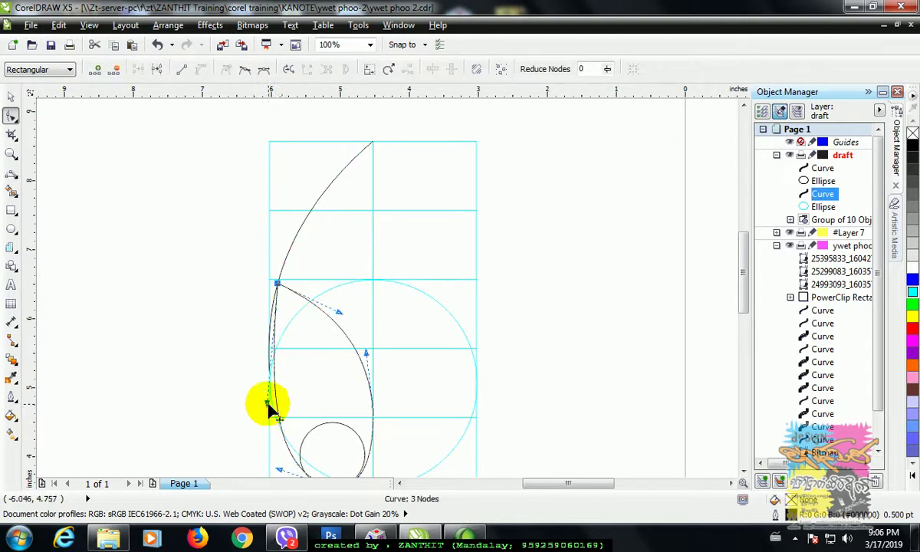
left_click_drag(268, 406, 257, 394)
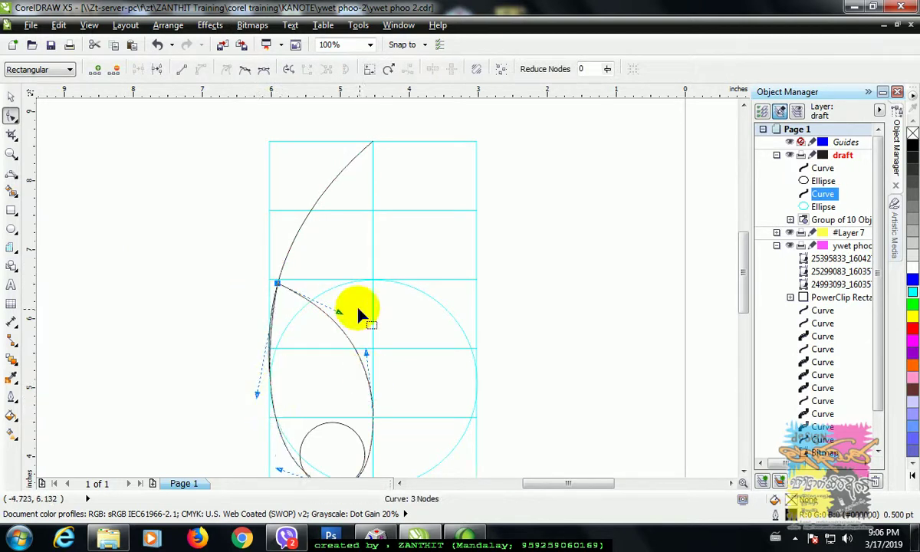
left_click_drag(341, 316, 349, 319)
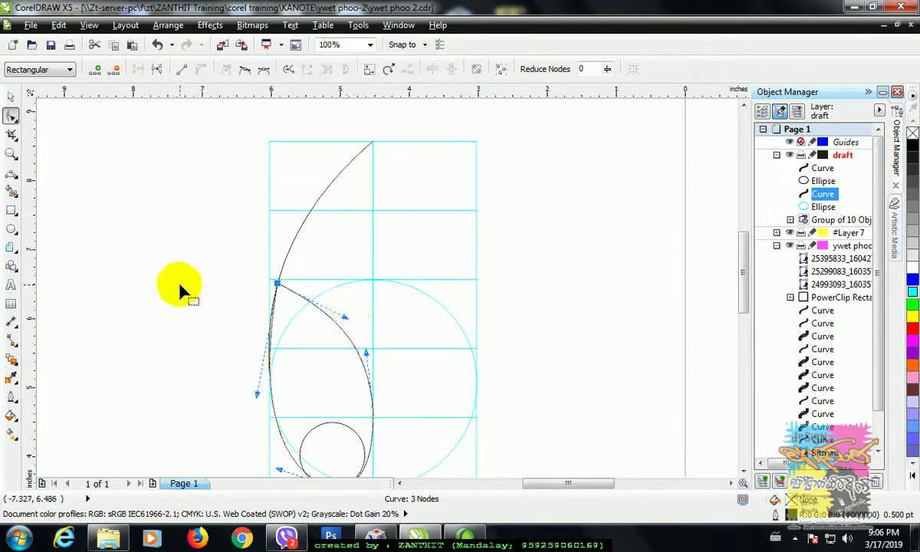
- Recolour the outlines of the petal, the small base circle and the tall outer curve to cyan
key("F3")
scroll(104, 263, "up", 1)
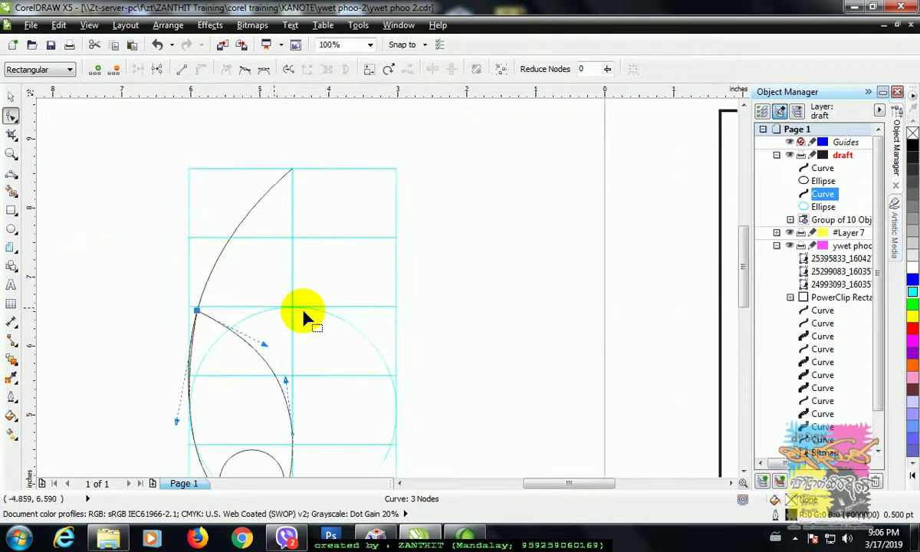
left_click_drag(747, 298, 747, 313)
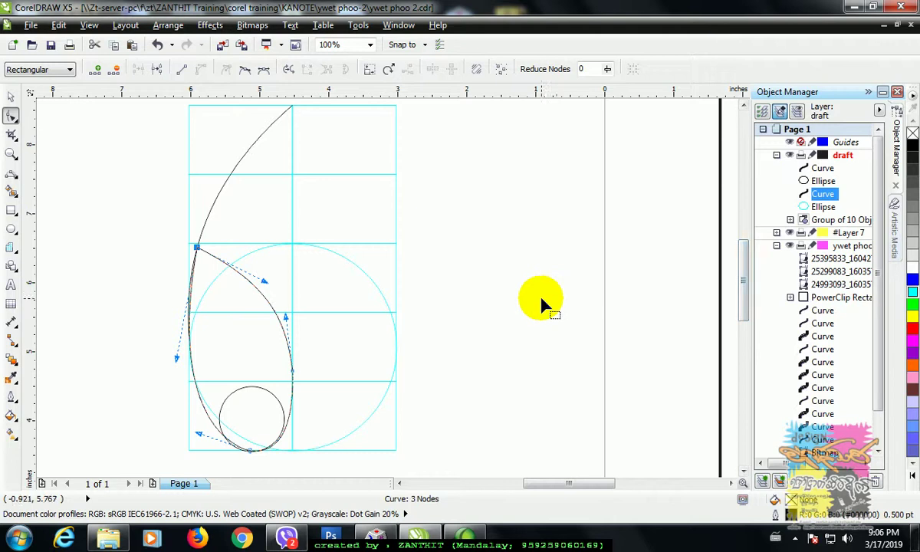
left_click(11, 96)
left_click(471, 255)
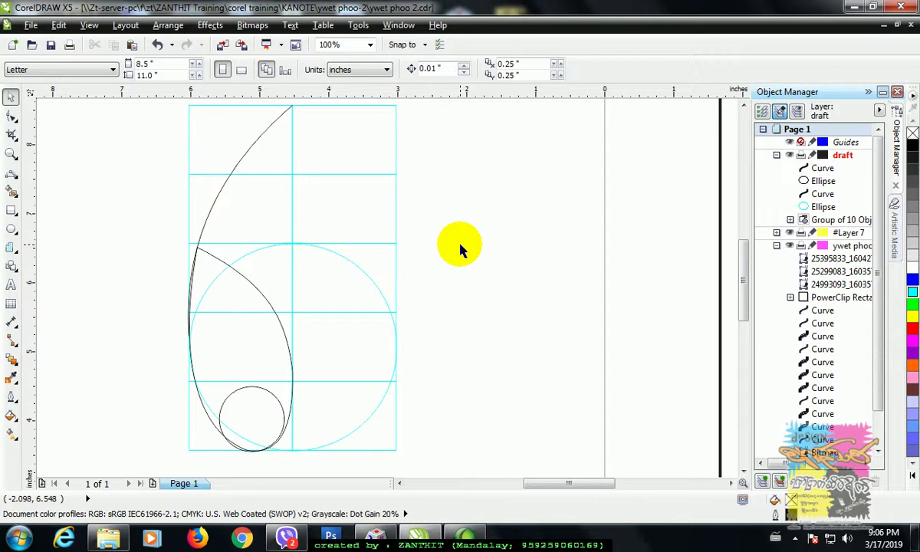
key("F3")
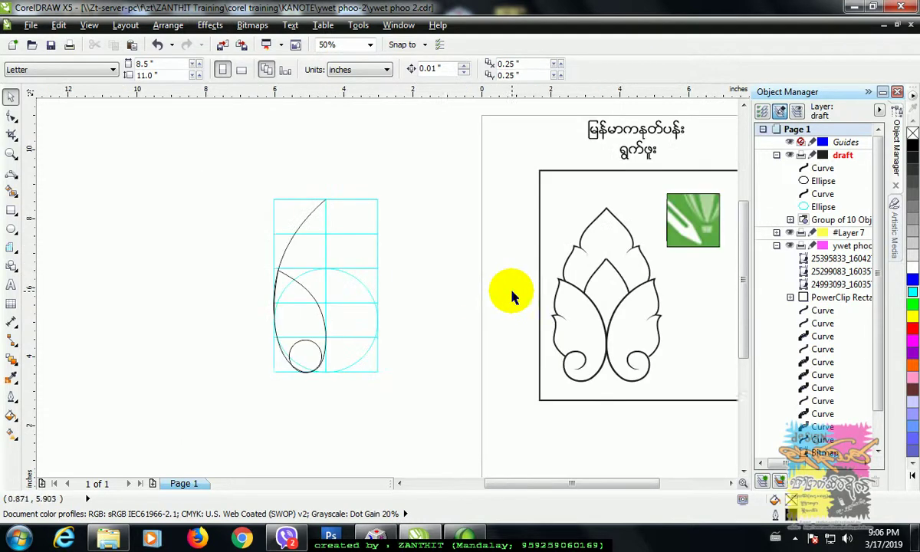
mouse_move(227, 182)
left_mouse_down()
mouse_move(354, 403)
mouse_move(353, 394)
left_mouse_up()
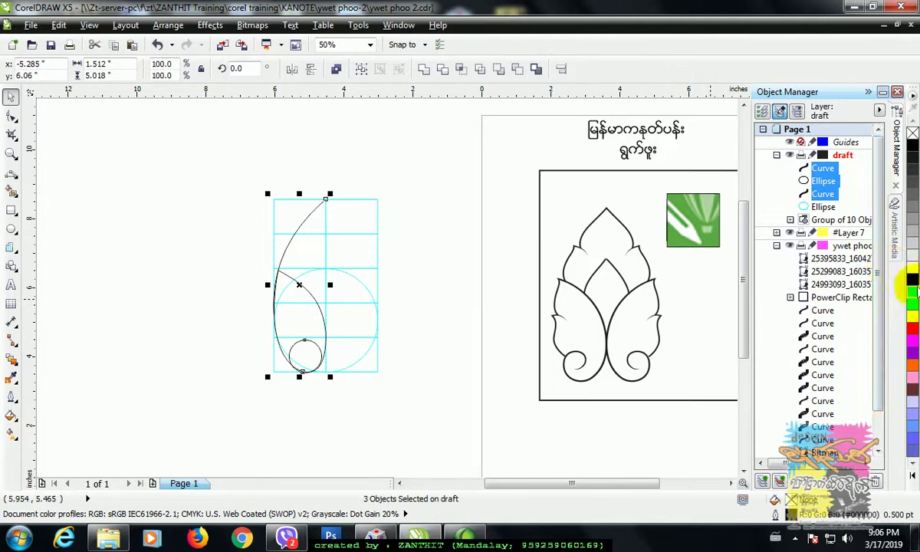
right_click(913, 292)
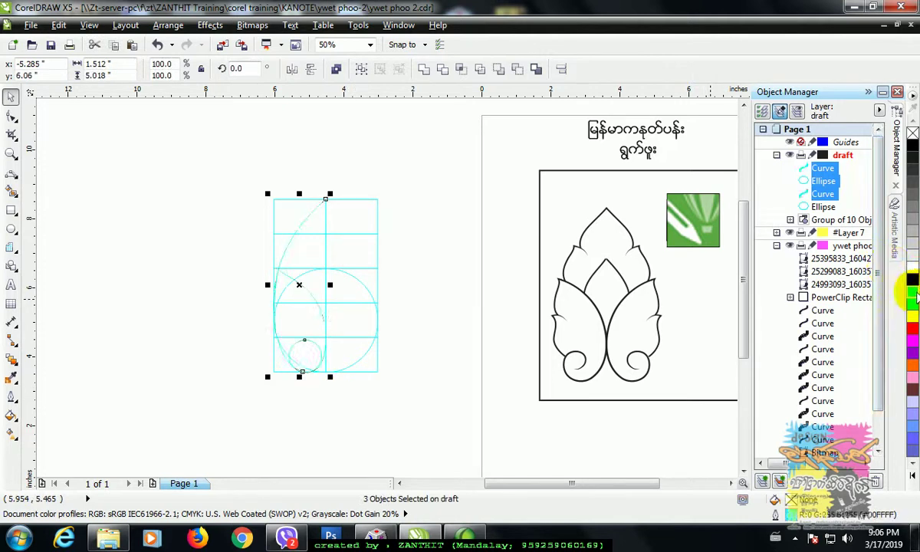
left_click(423, 314)
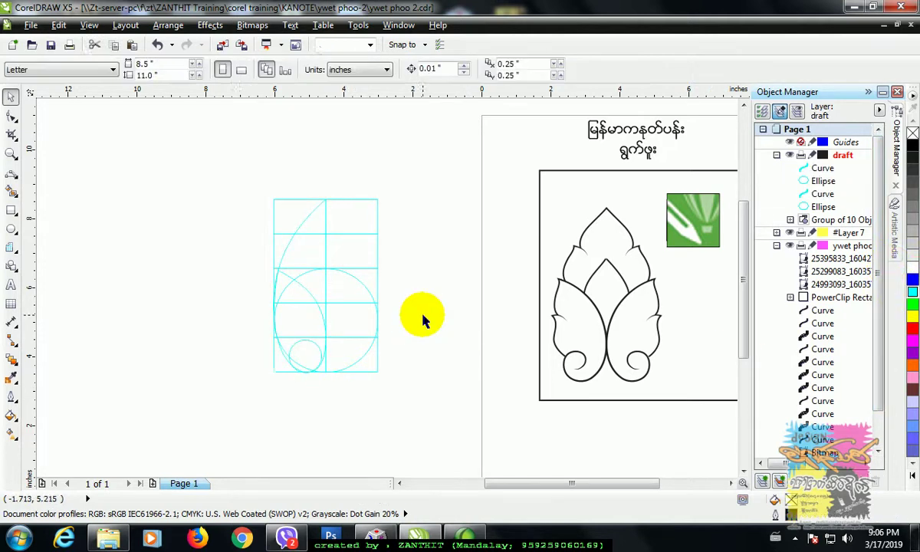
- Lock the draft layer against editing and test that its guide objects cannot be selected
left_click(842, 156)
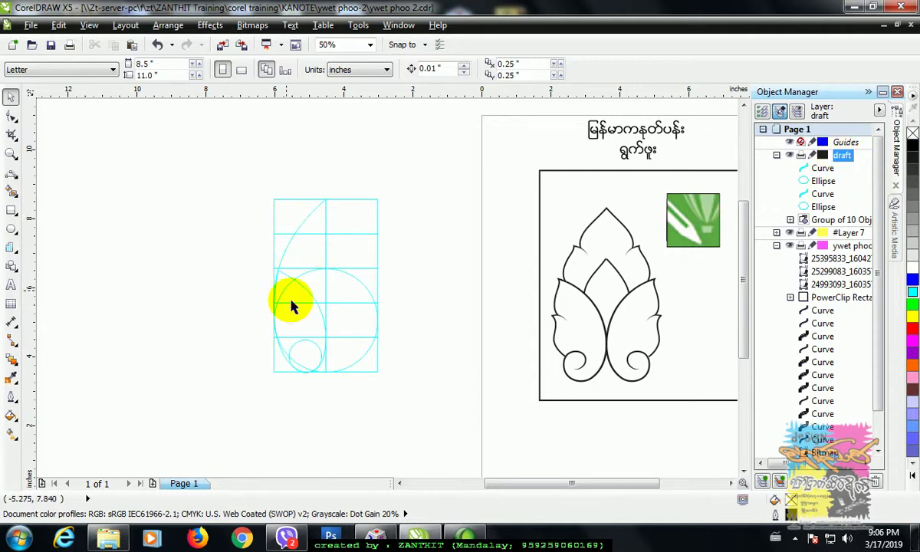
left_click(812, 156)
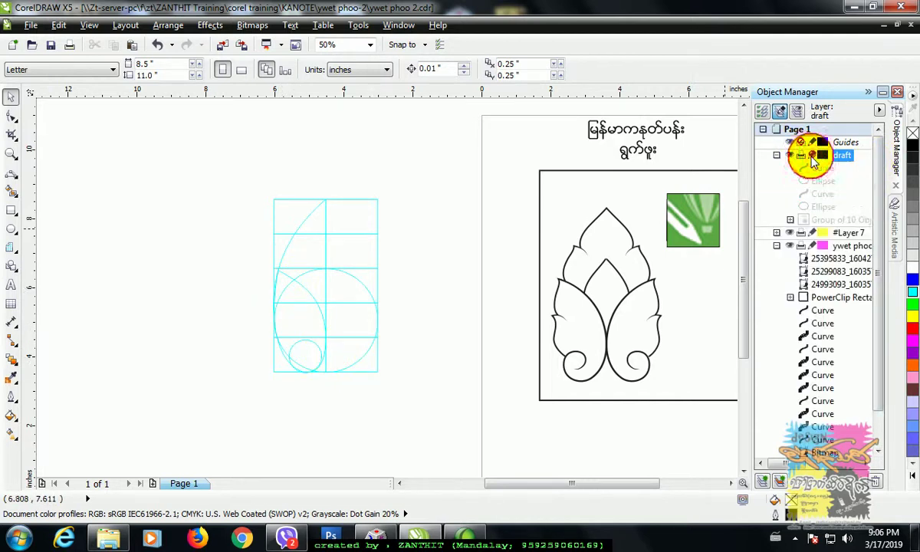
left_click_drag(260, 148, 371, 397)
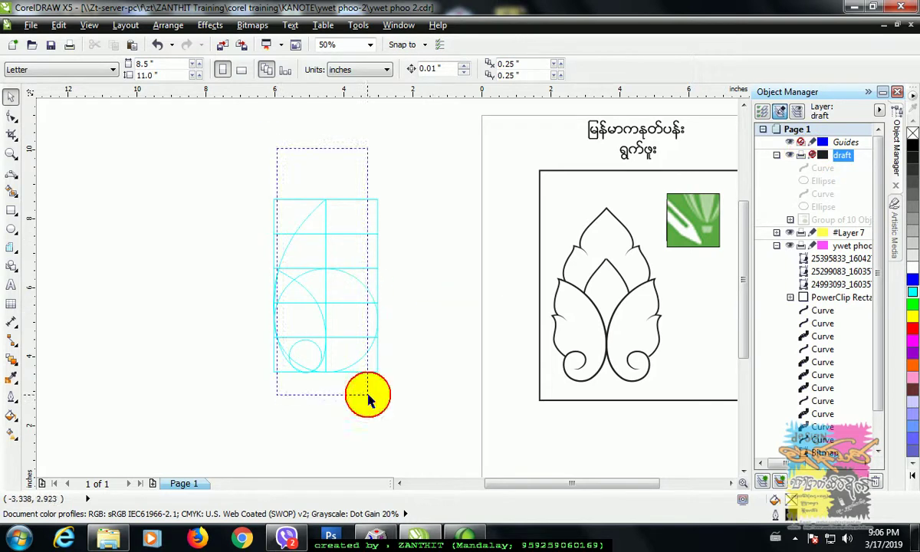
left_click_drag(261, 189, 380, 397)
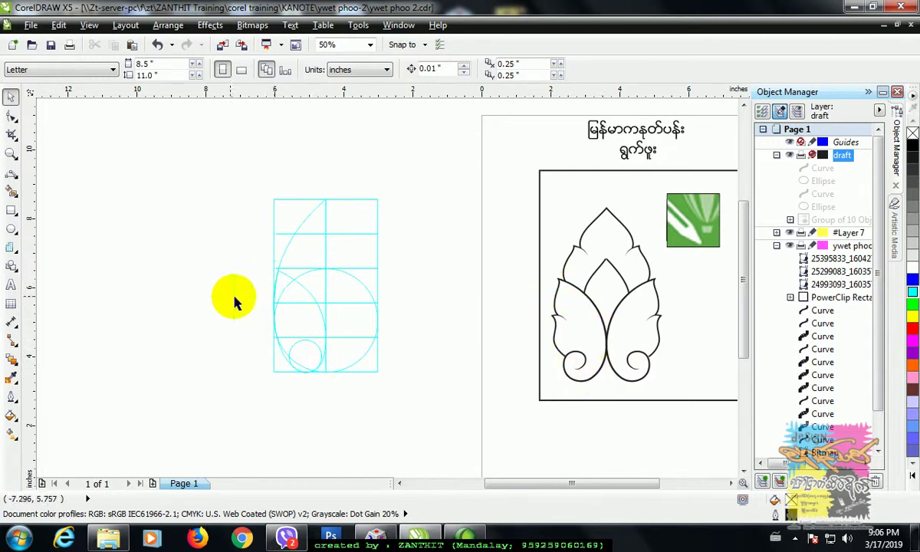
- Add a new layer with its default name above the locked draft layer
scroll(272, 312, "up", 2)
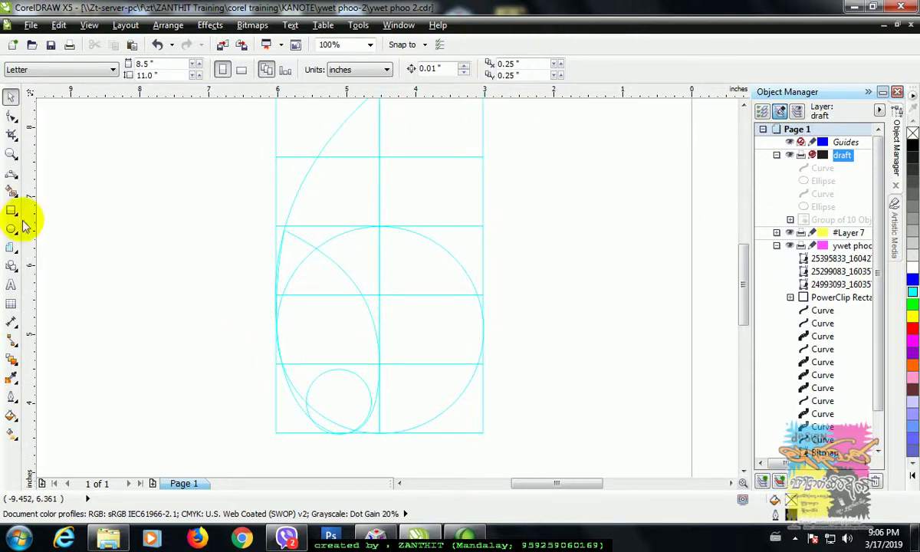
left_click(10, 173)
left_click(285, 231)
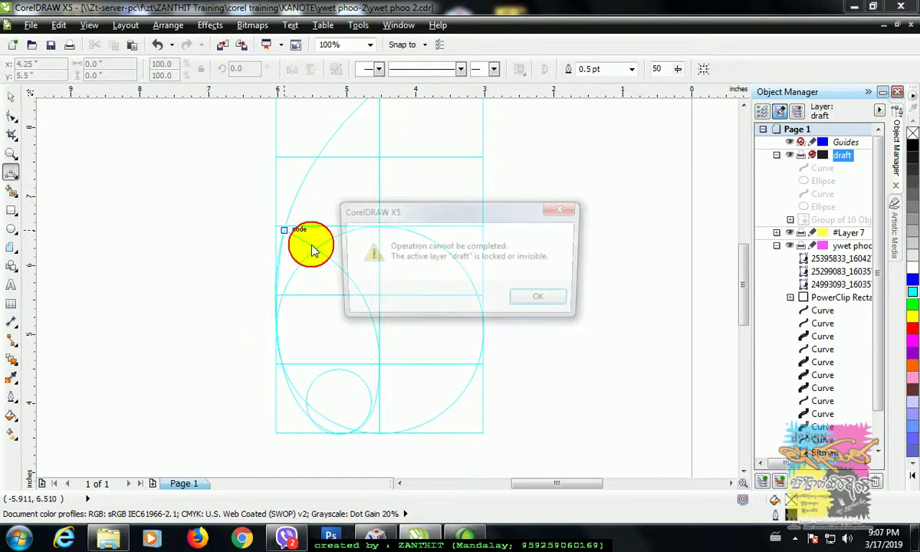
left_click(543, 302)
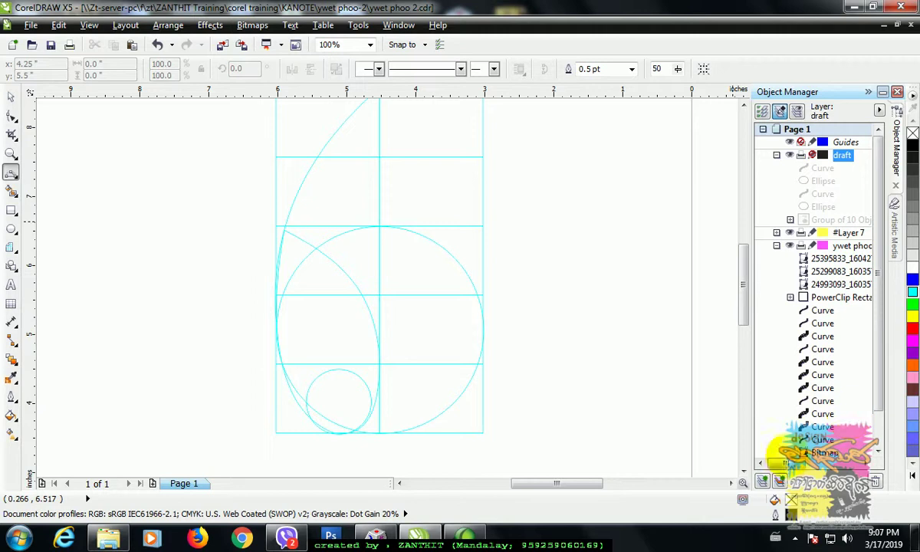
left_click(763, 481)
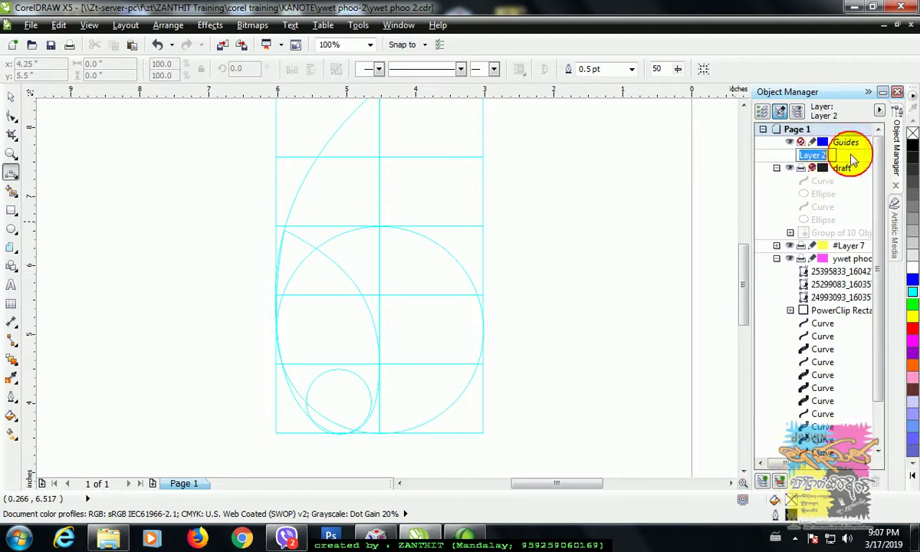
key("Return")
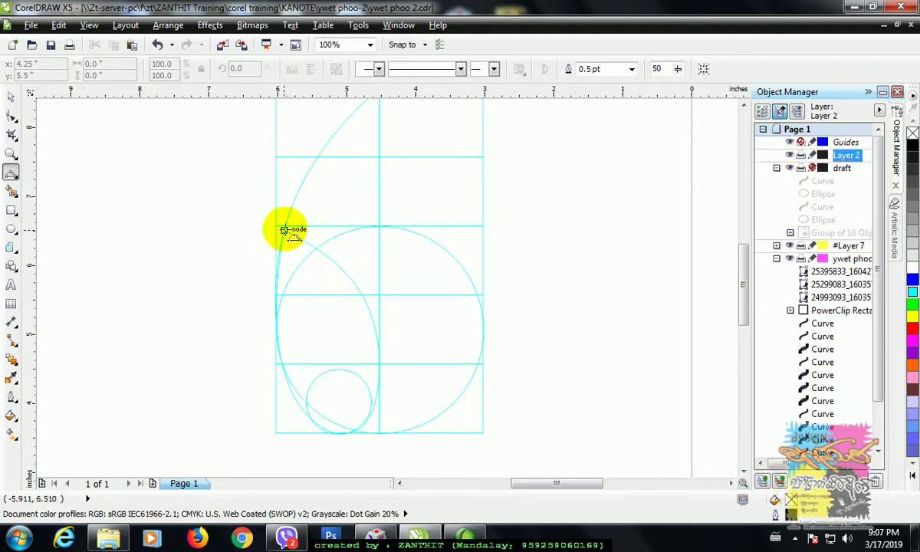
- Trace the petal's inner side from its tip and around the small circle with 3-point curves, about 1.38 by 2.96 inches overall
mouse_move(284, 231)
left_mouse_down()
mouse_move(353, 294)
mouse_move(378, 335)
mouse_move(340, 434)
mouse_move(309, 417)
mouse_move(309, 382)
mouse_move(304, 417)
left_mouse_up()
left_click(355, 285)
left_click(368, 423)
- Reshape the traced curve's nodes and handles so its curled end follows the left side of the small guide circle
left_click(11, 115)
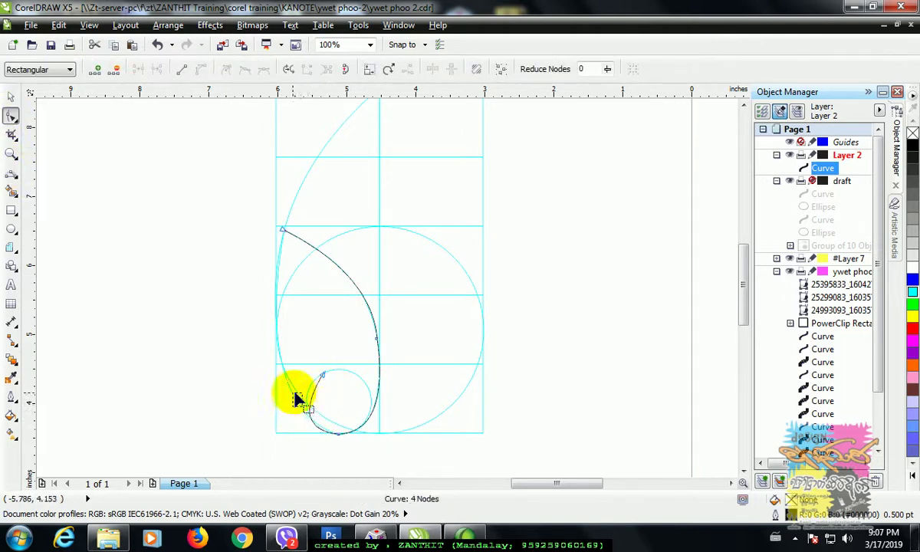
left_click_drag(311, 399, 308, 392)
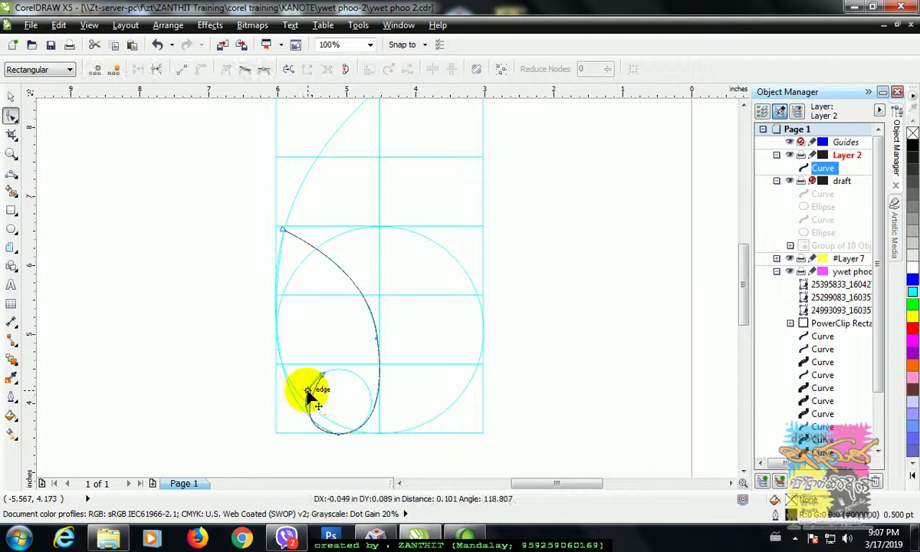
left_click(339, 434)
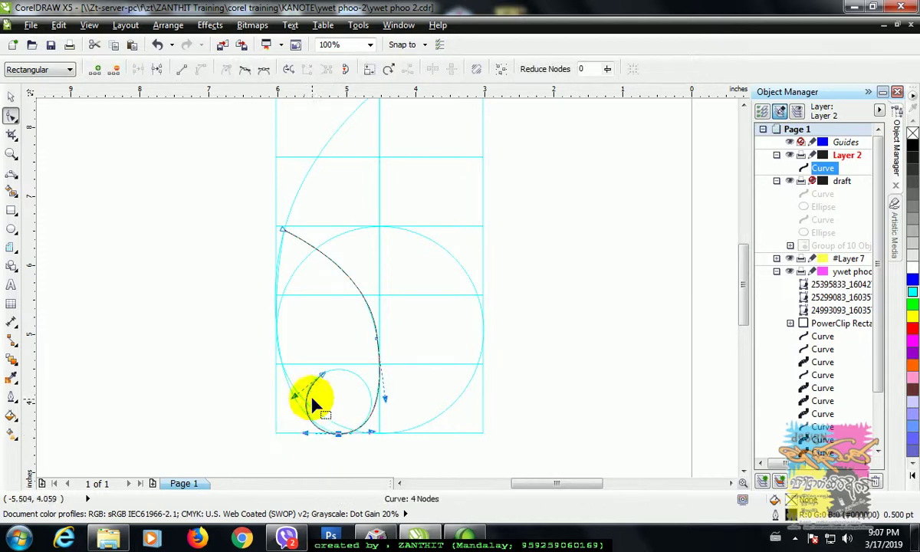
scroll(315, 389, "up", 1)
left_click_drag(265, 406, 273, 396)
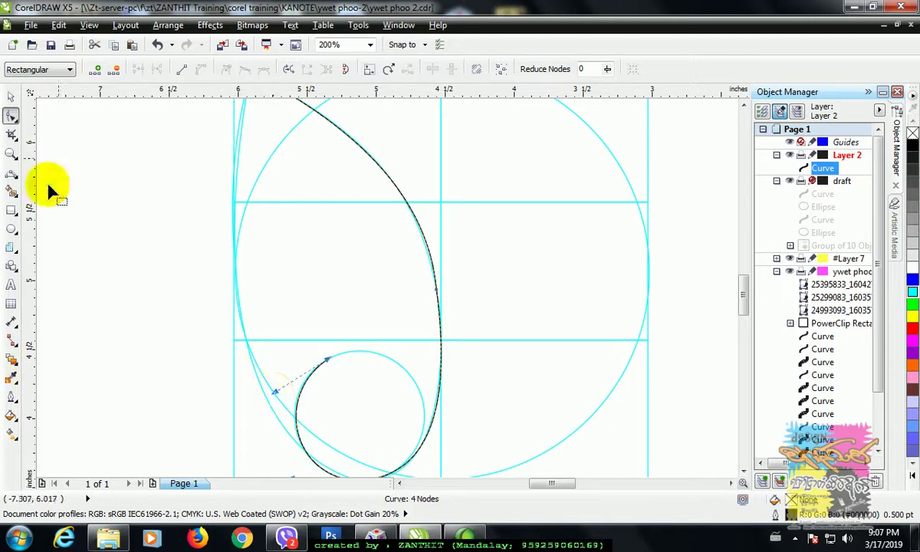
- Draw a circle about 0.45 inch across inside the curl, touching the traced curve's end, and outline it in cyan
key("space")
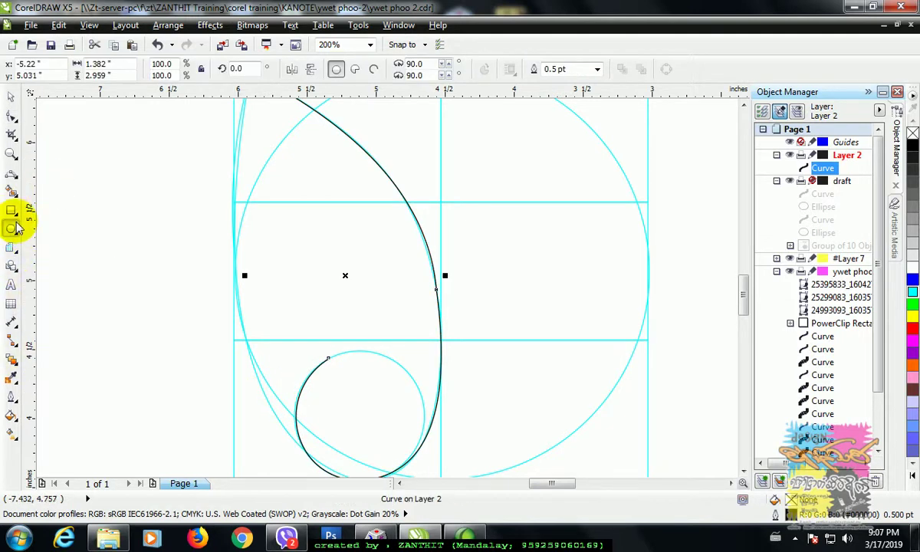
left_click(12, 175)
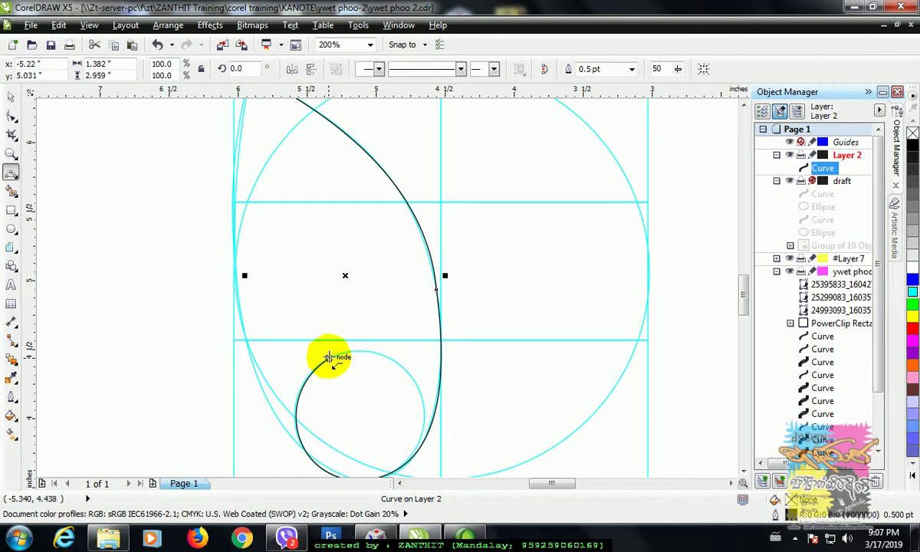
left_click(12, 228)
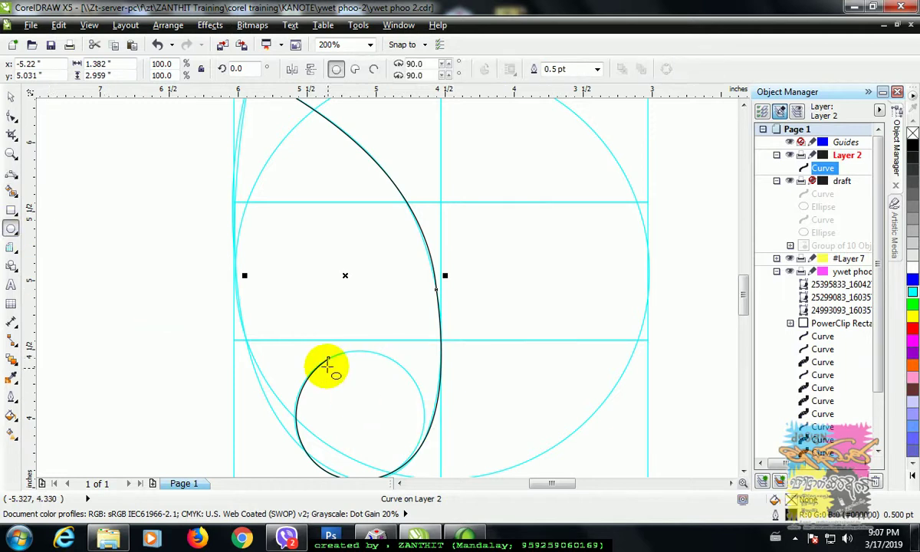
left_click_drag(327, 366, 387, 432)
left_click_drag(354, 396, 342, 386)
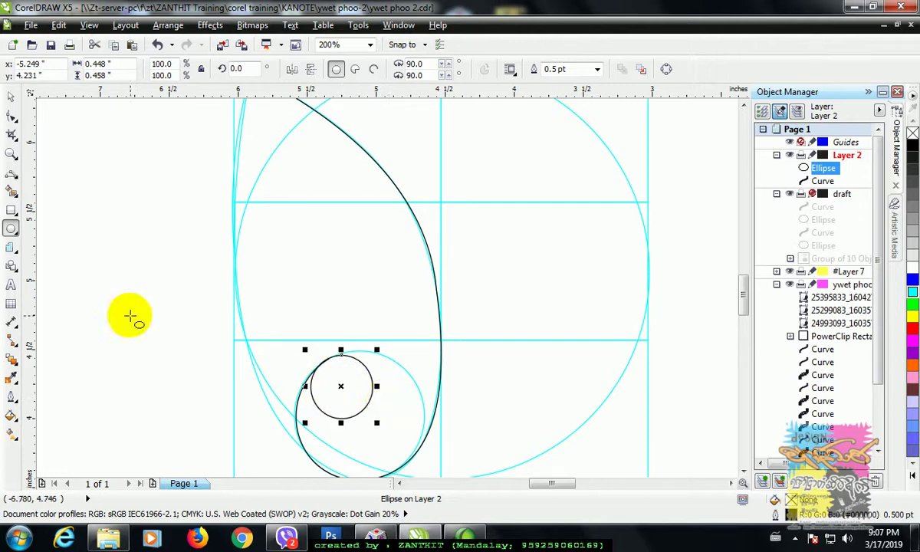
right_click(913, 297)
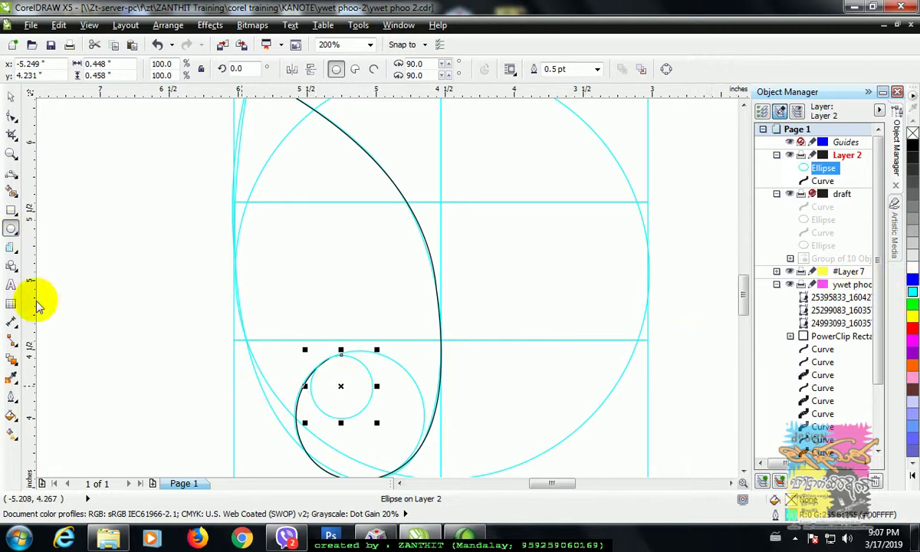
- Extend the traced curve from its curled end around the inner circle with 3-point curves to form a spiral
left_click(13, 102)
left_click(207, 392)
left_click(301, 394)
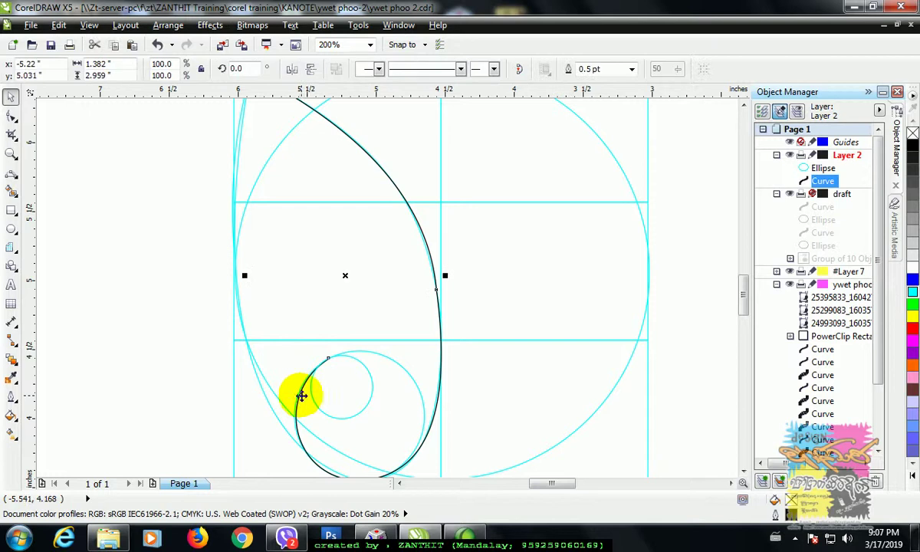
left_click(11, 172)
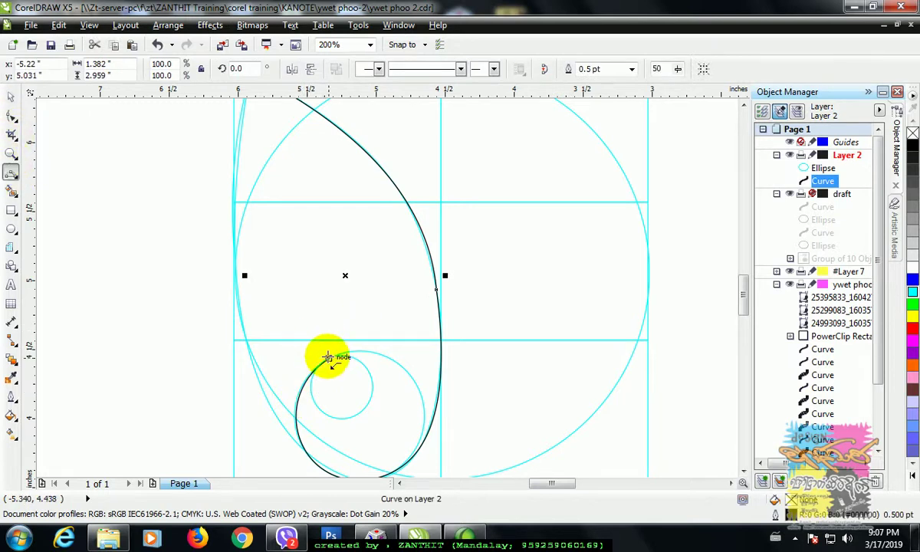
left_click(360, 358)
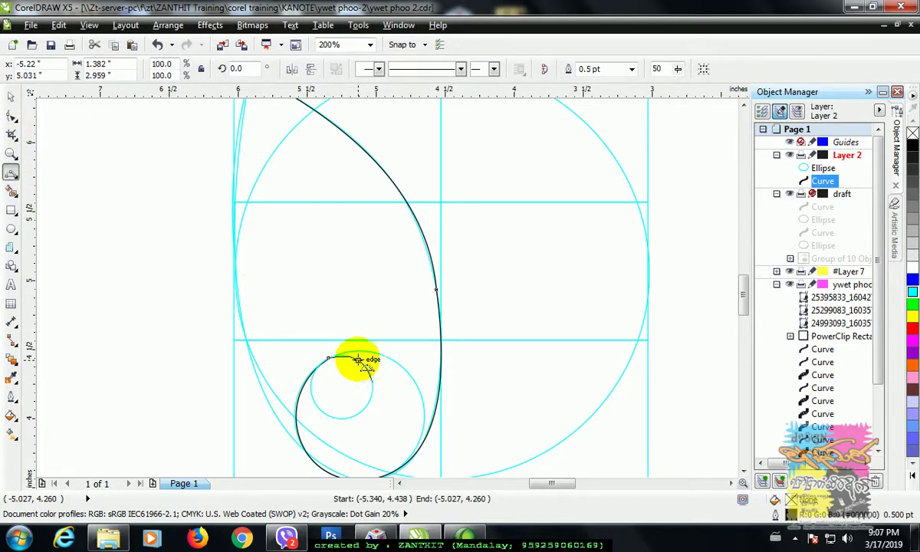
left_click(371, 381)
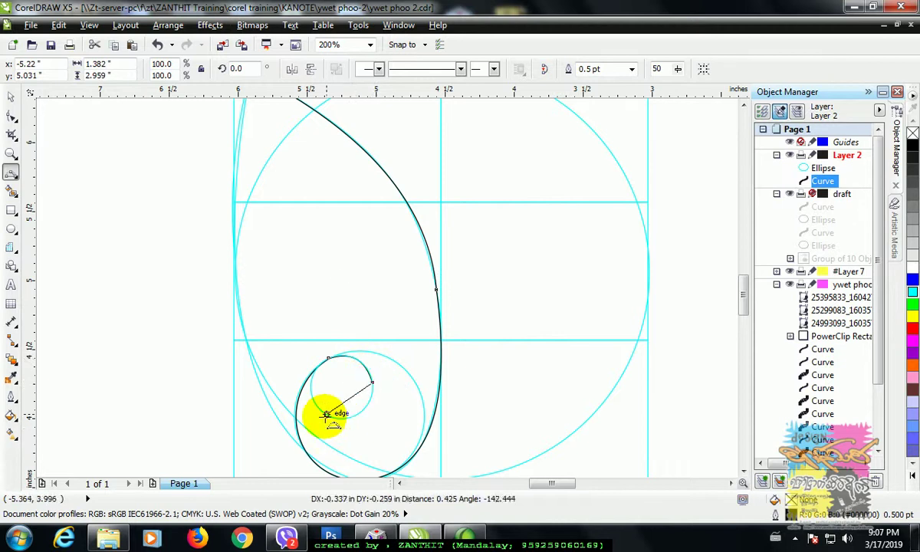
left_click(327, 415)
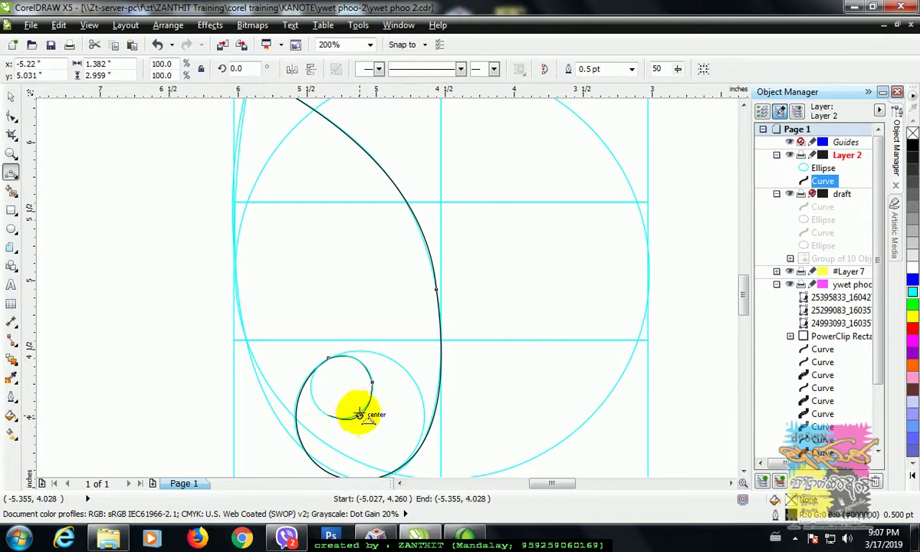
left_click(360, 412)
scroll(358, 408, "down", 1)
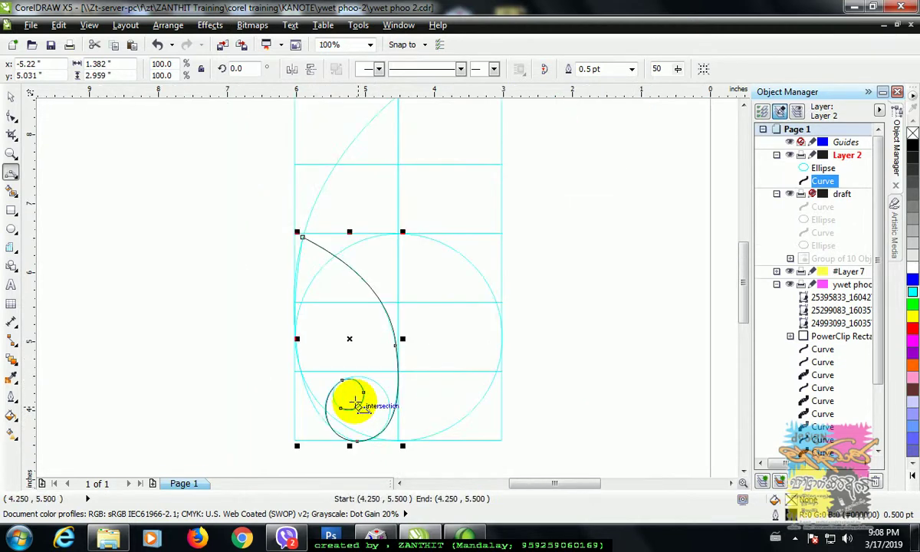
- Delete the cyan helper circle inside the spiral
left_click(13, 97)
left_click(119, 428)
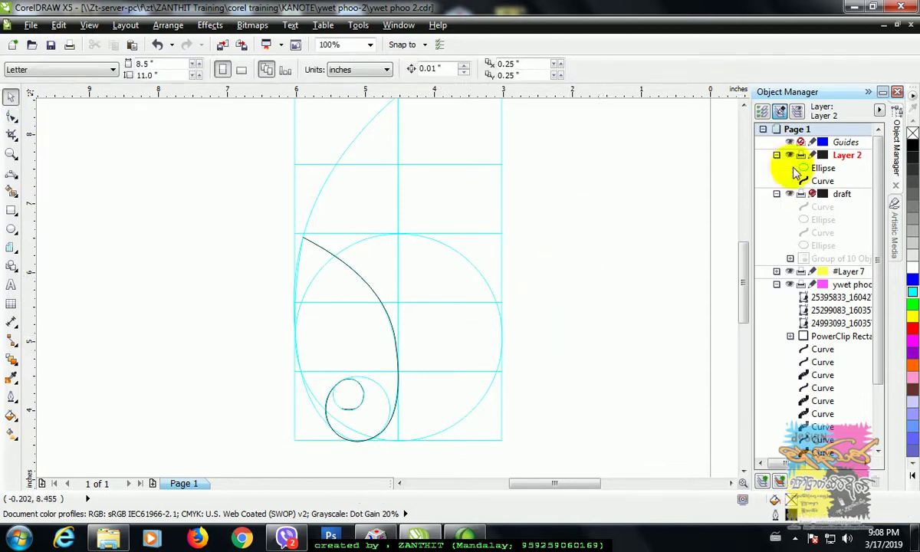
left_click(336, 399)
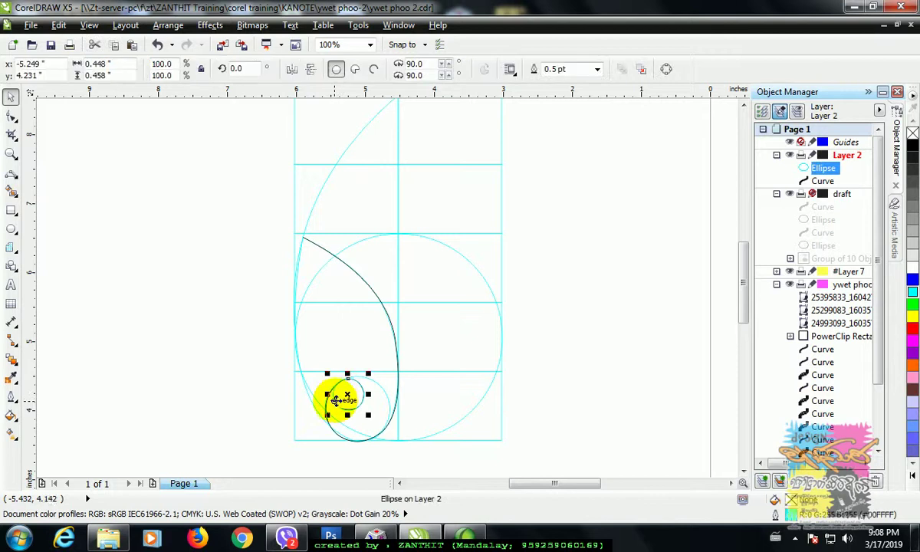
key("Delete")
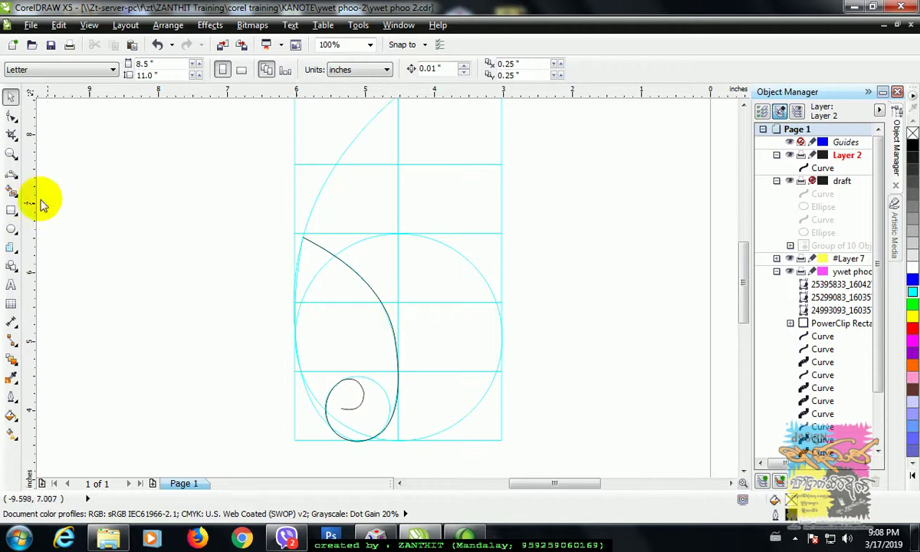
- Draw a 3-point curve about 1.23 inches tall from the spiral's left side to the draft's left edge, continuing with a short inward arc
left_click(11, 178)
scroll(421, 268, "down", 2)
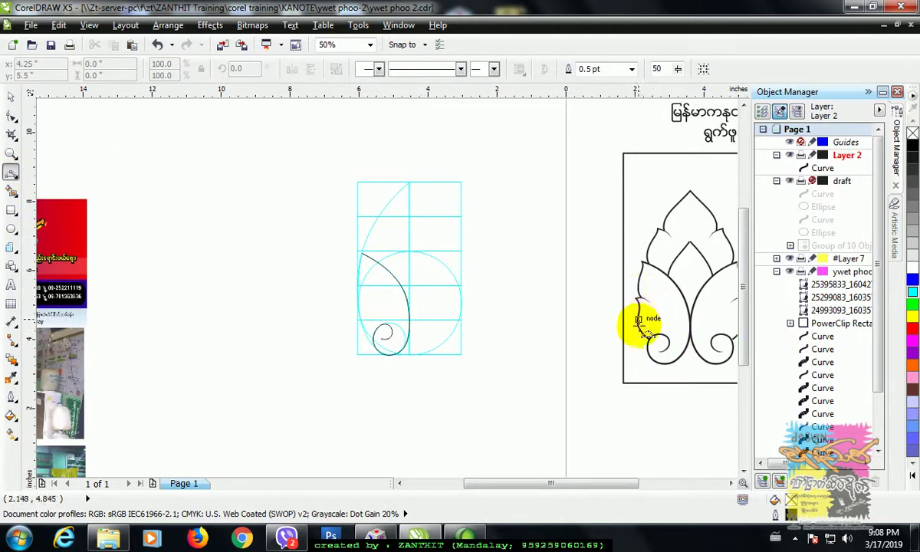
scroll(360, 299, "up", 2)
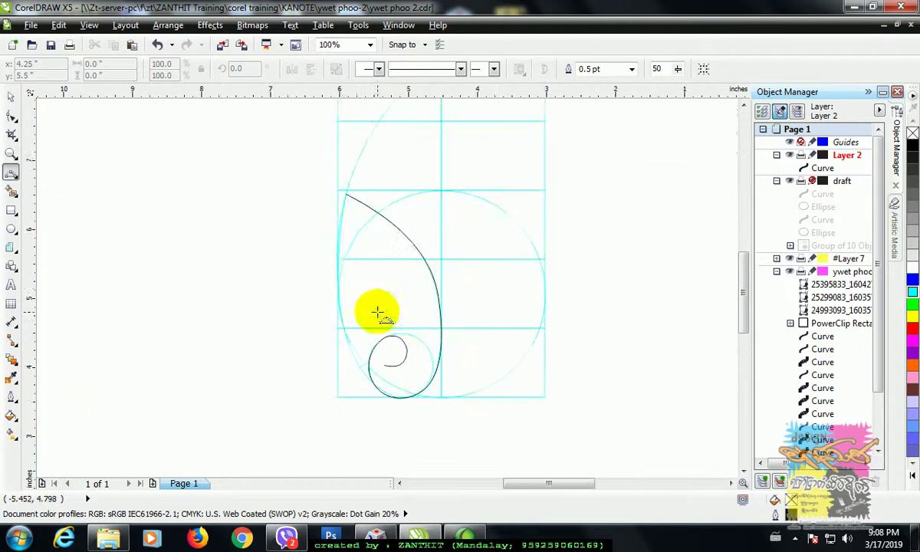
left_click(337, 283)
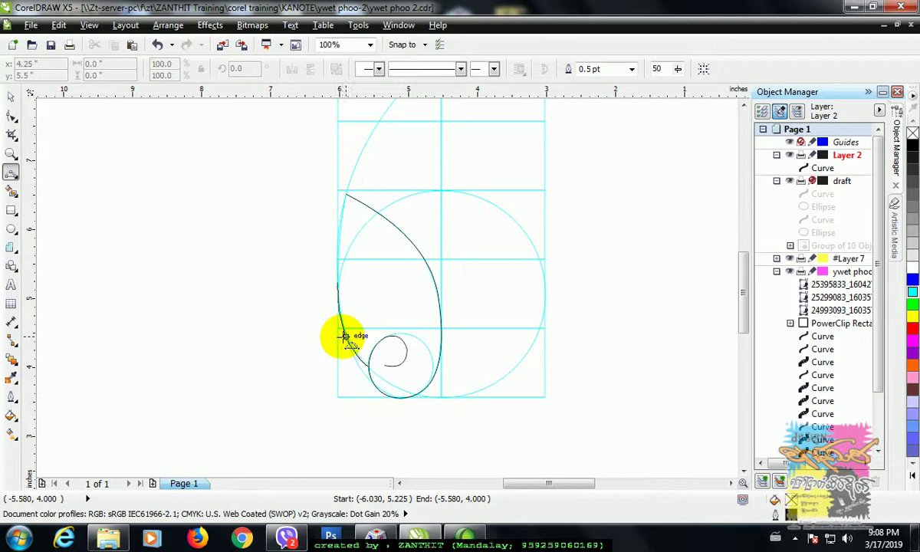
left_click(343, 340)
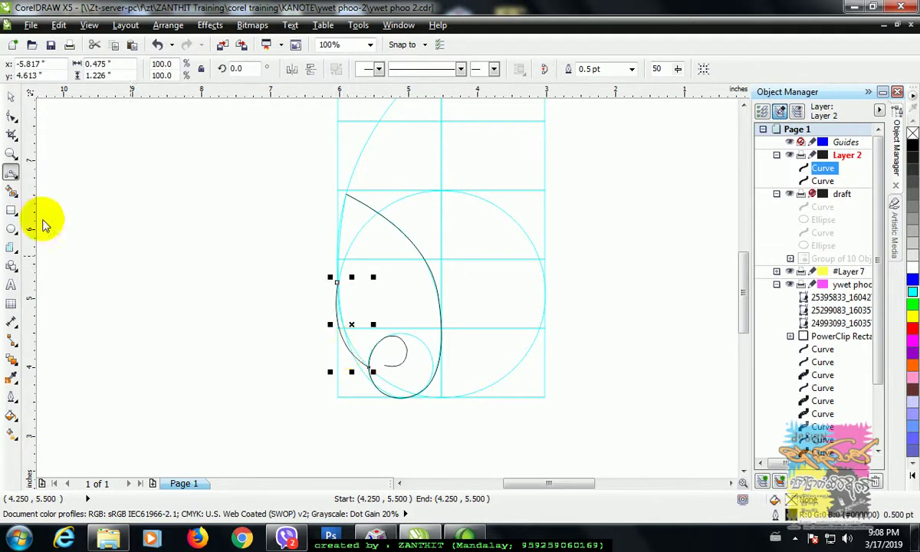
left_click(337, 283)
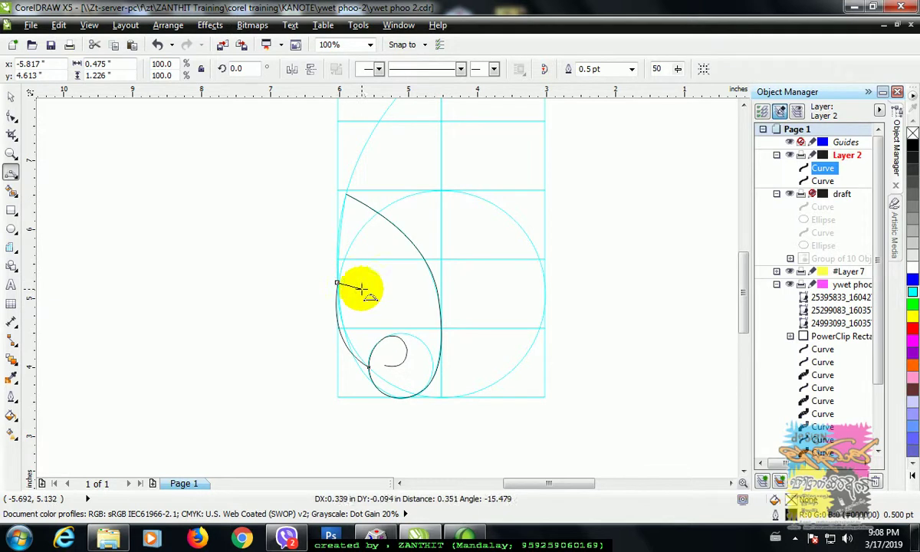
left_click(362, 288)
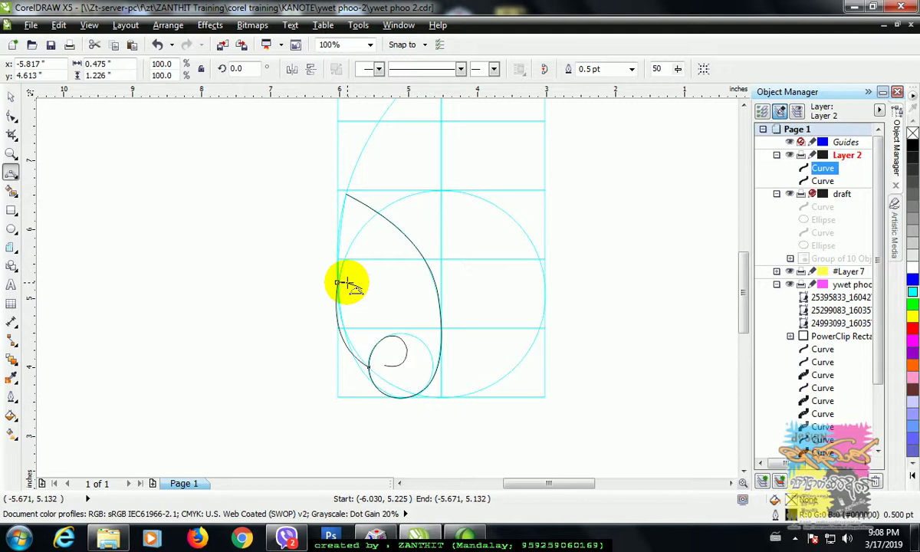
- Open the new side curve for node editing and turn off snapping to objects
left_click(10, 96)
left_click(11, 115)
scroll(431, 307, "up", 2)
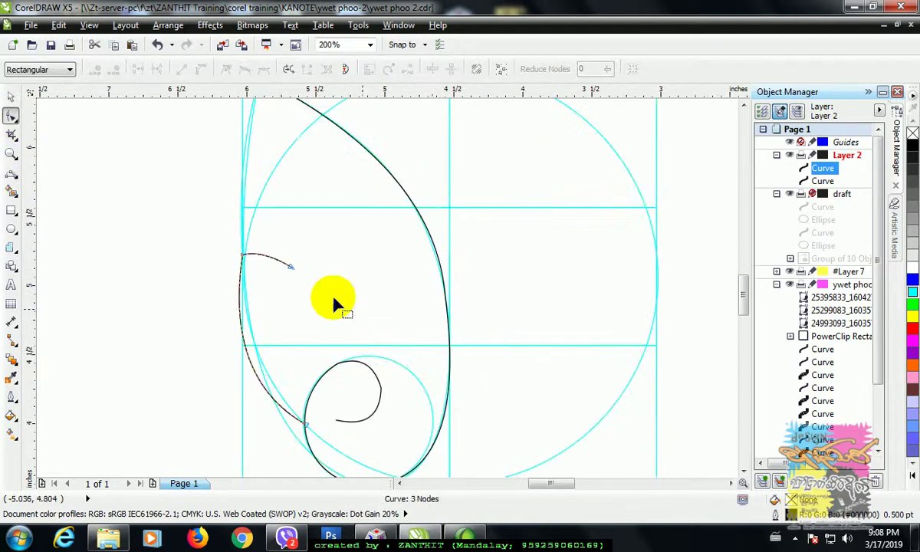
left_click(292, 268)
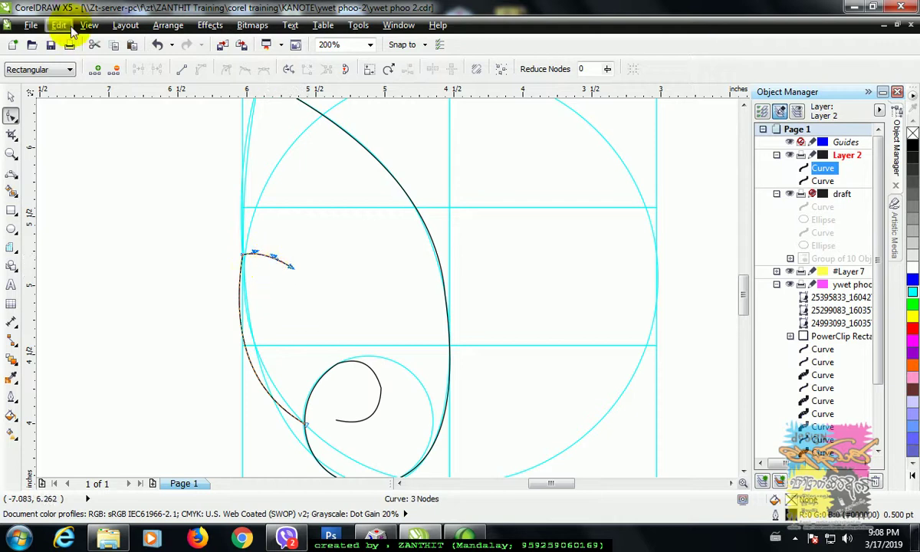
left_click(243, 254)
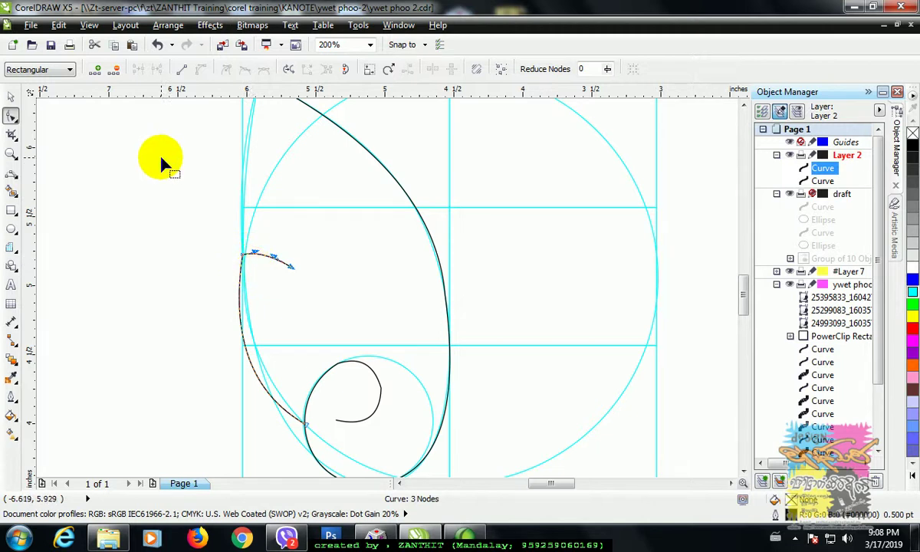
left_click(90, 26)
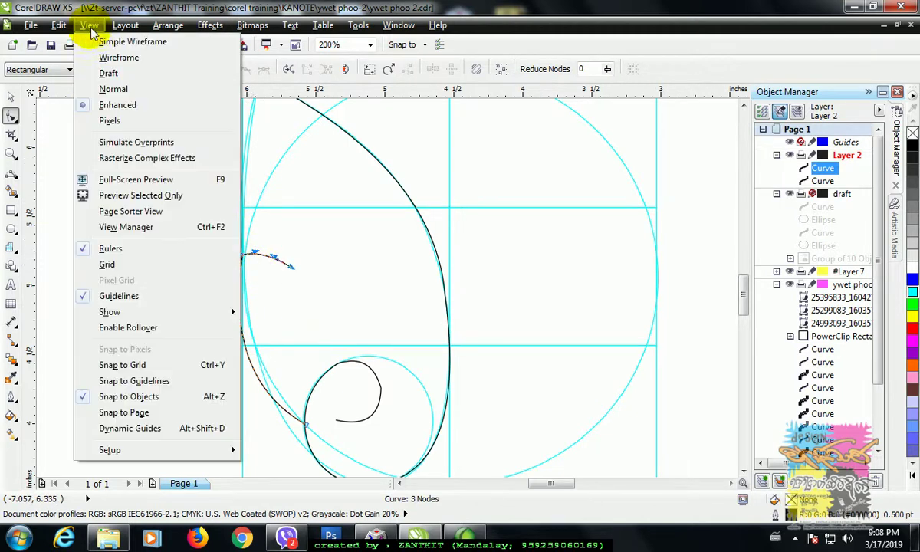
left_click(161, 404)
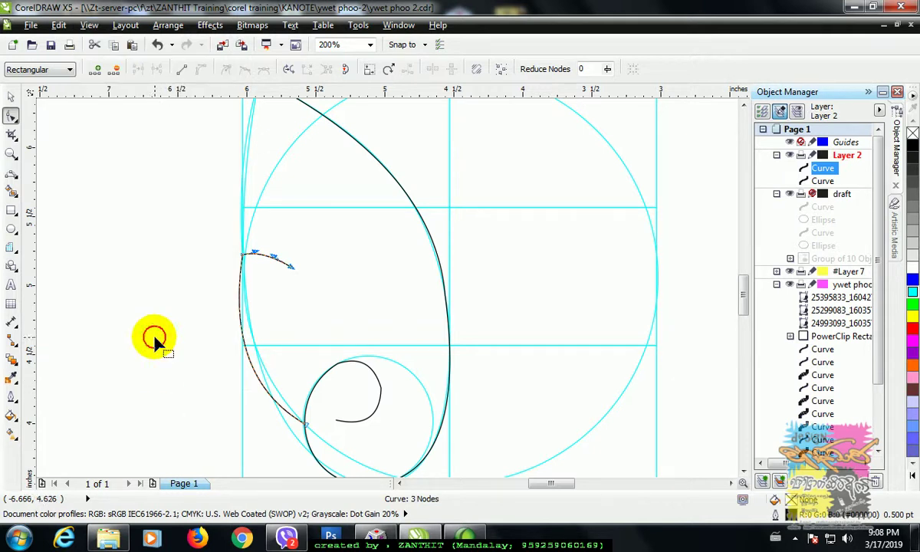
- Bend the long segment of the new side curve into an S-shape by repositioning the handles at both its ends
left_click_drag(238, 254, 251, 274)
left_click_drag(253, 398, 217, 369)
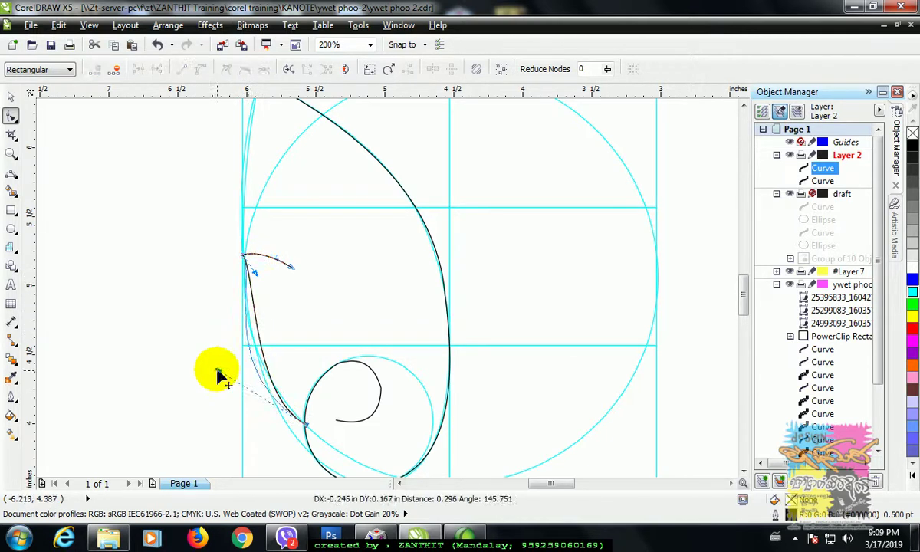
left_click_drag(258, 279, 264, 278)
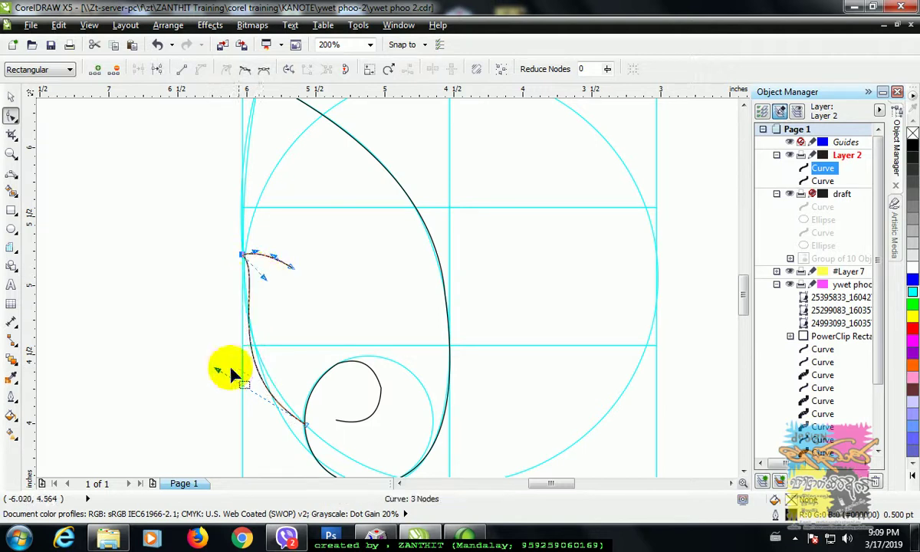
mouse_move(215, 368)
left_mouse_down()
mouse_move(207, 355)
mouse_move(201, 363)
left_mouse_up()
scroll(454, 330, "down", 2)
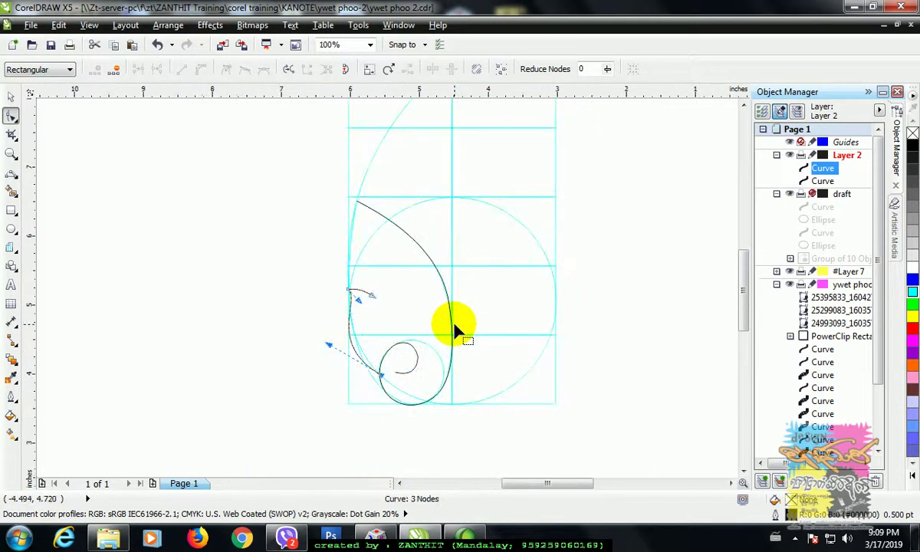
- Refine the side curve's S-bend to match the reference leaf and adjust the short arc at its tip
left_click_drag(554, 484, 599, 484)
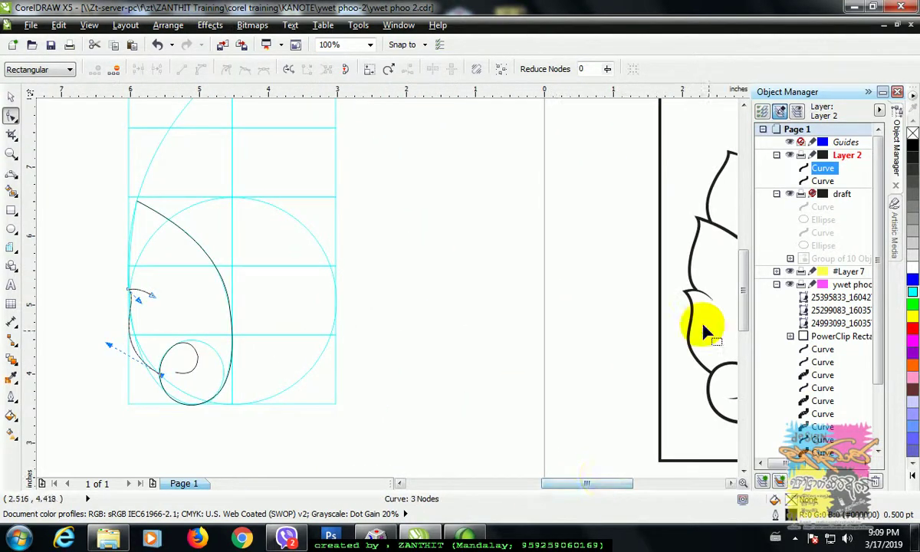
scroll(143, 303, "up", 2)
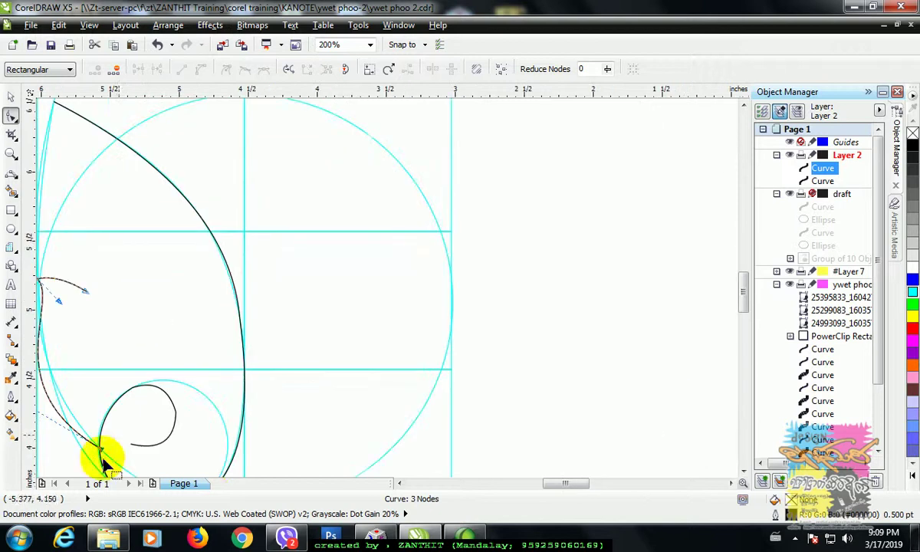
left_click_drag(559, 484, 550, 489)
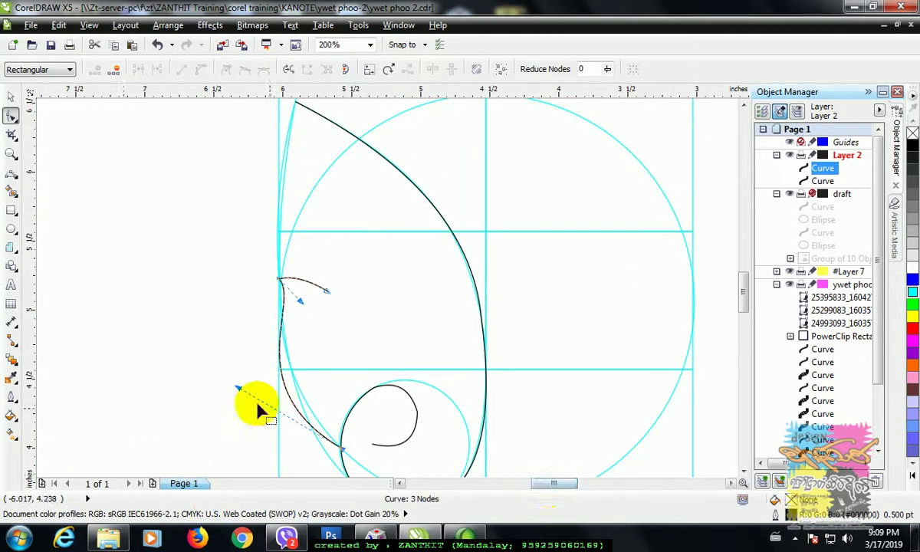
left_click_drag(237, 388, 245, 391)
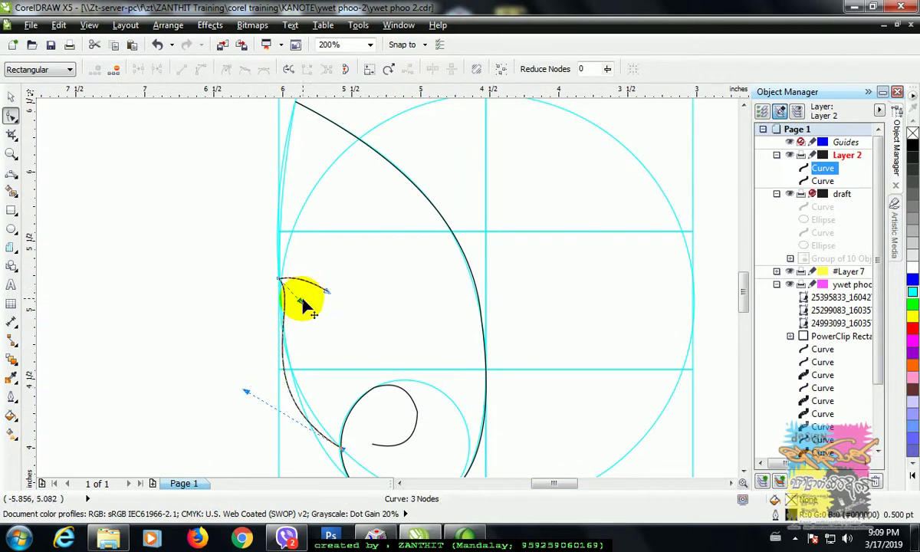
left_click_drag(302, 304, 304, 303)
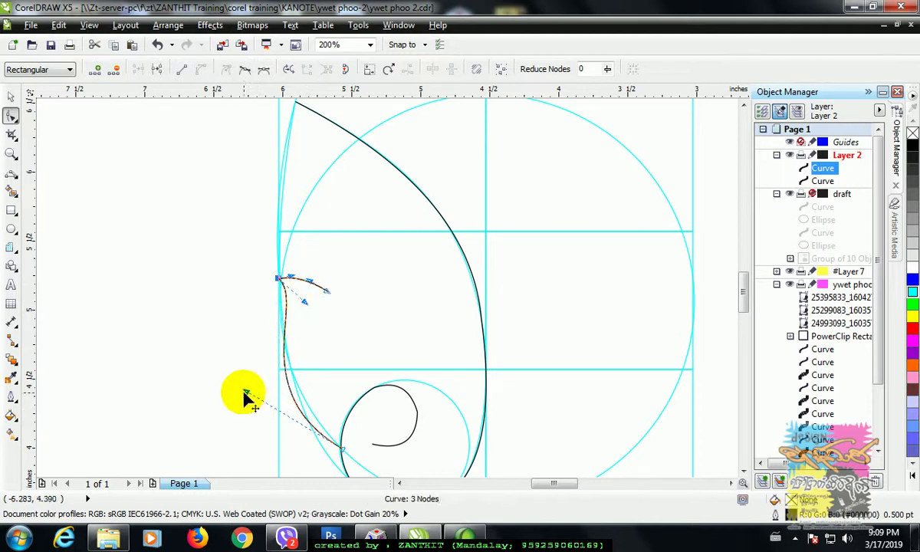
left_click_drag(246, 391, 237, 393)
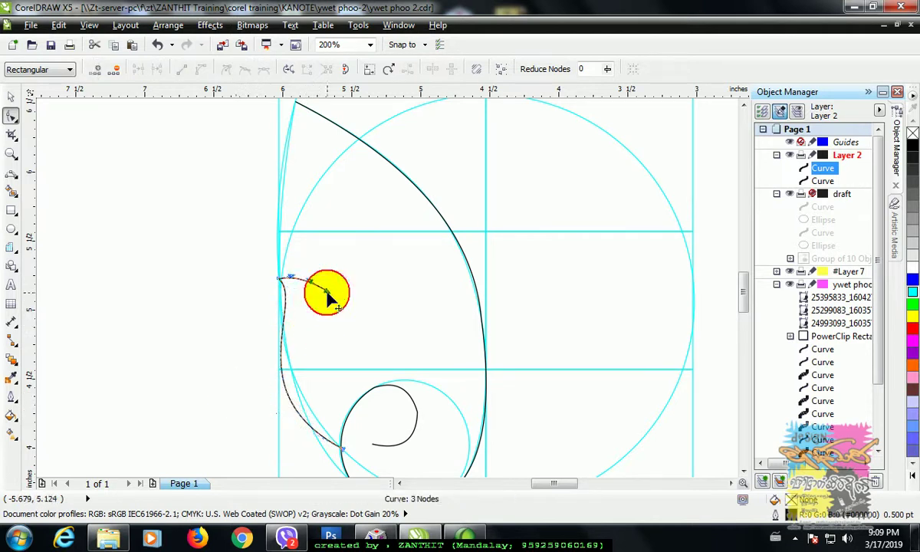
left_click_drag(326, 294, 311, 285)
scroll(400, 349, "down", 1)
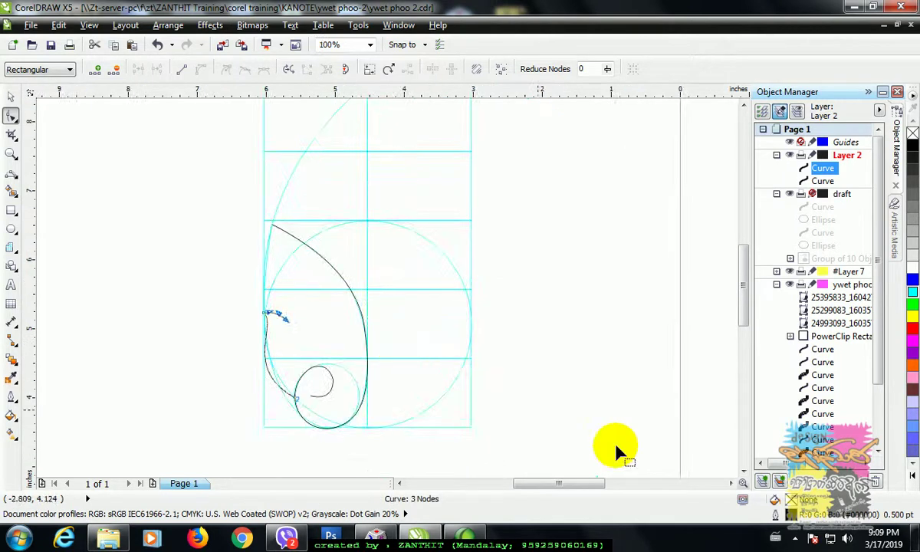
left_click(200, 295)
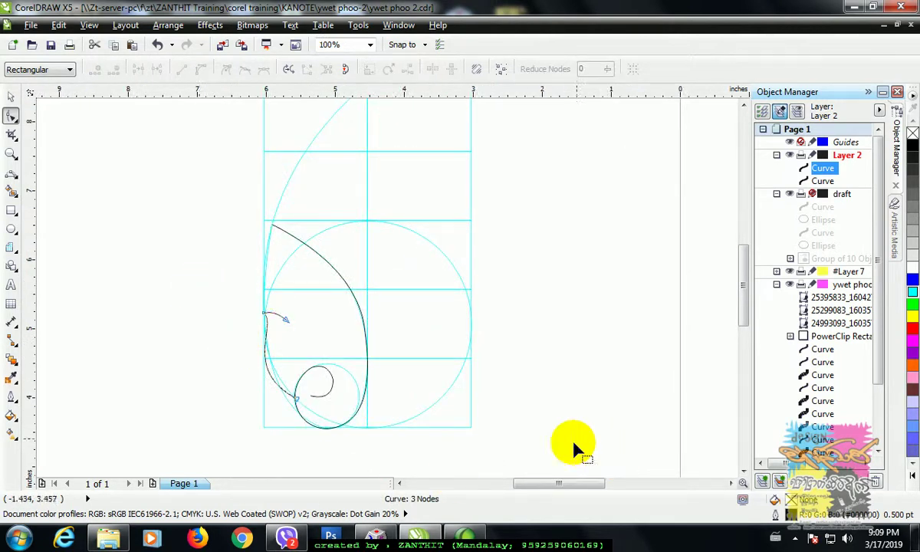
- Draw a 3-point curve spanning about 1.34 inches from the petal's upper tip down to the short arc, bulging to the left
left_click(11, 172)
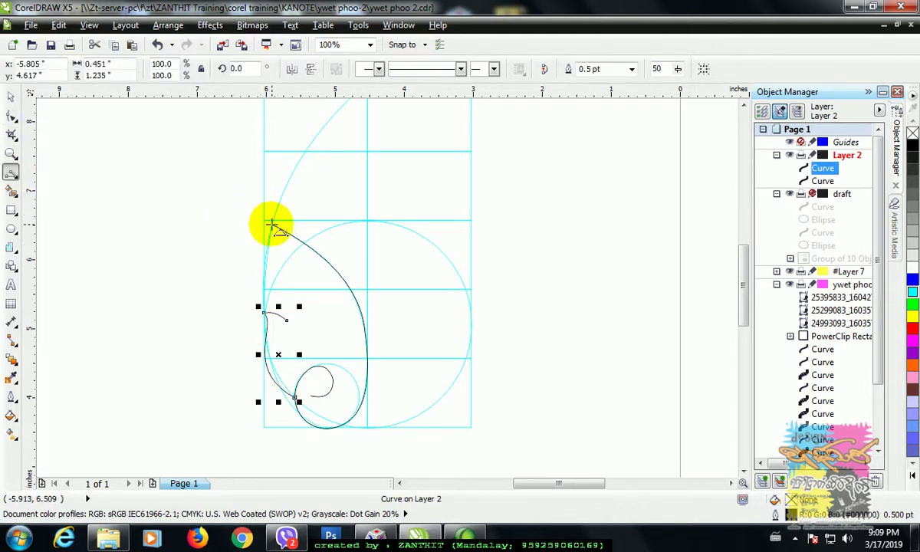
left_click(271, 224)
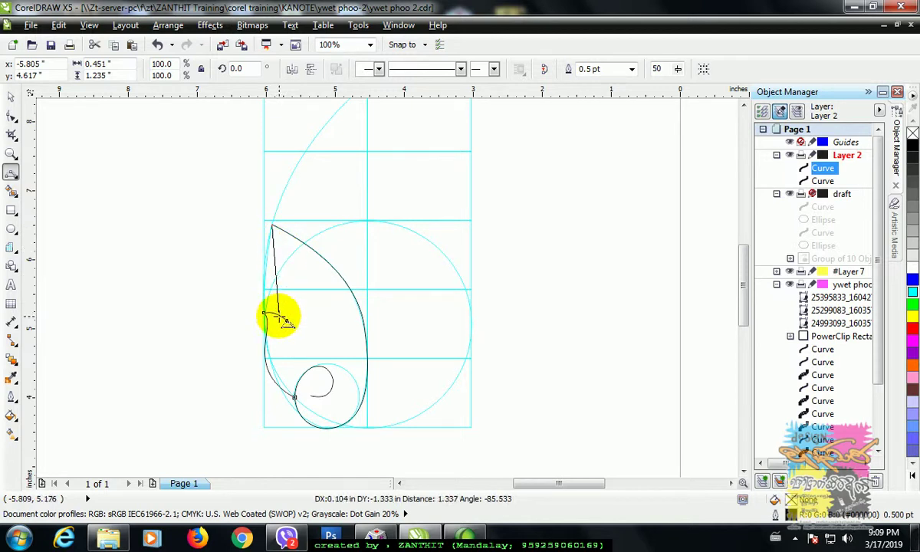
left_click_drag(279, 315, 286, 320)
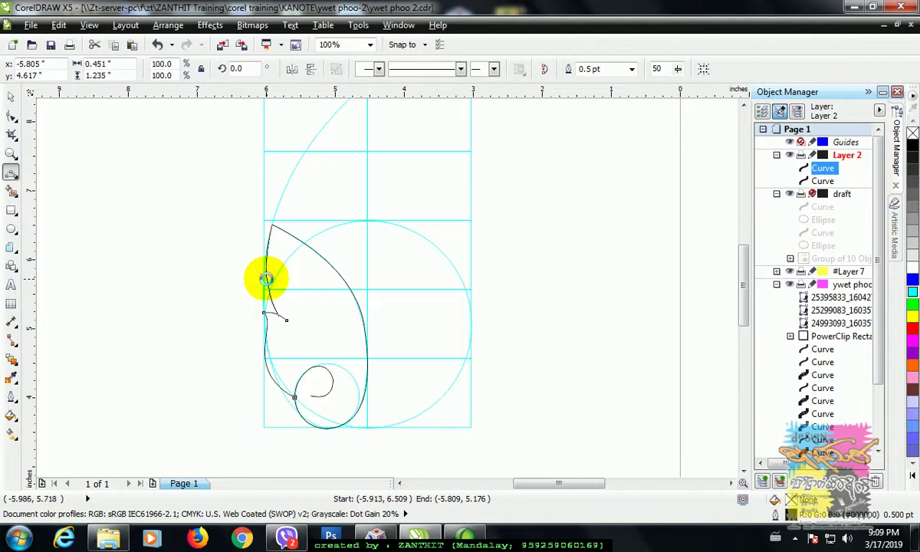
- Reshape the upper side curve into an S-bend running from the petal's tip to the short arc, bulging out near the draft's left edge
key("space")
left_click(11, 113)
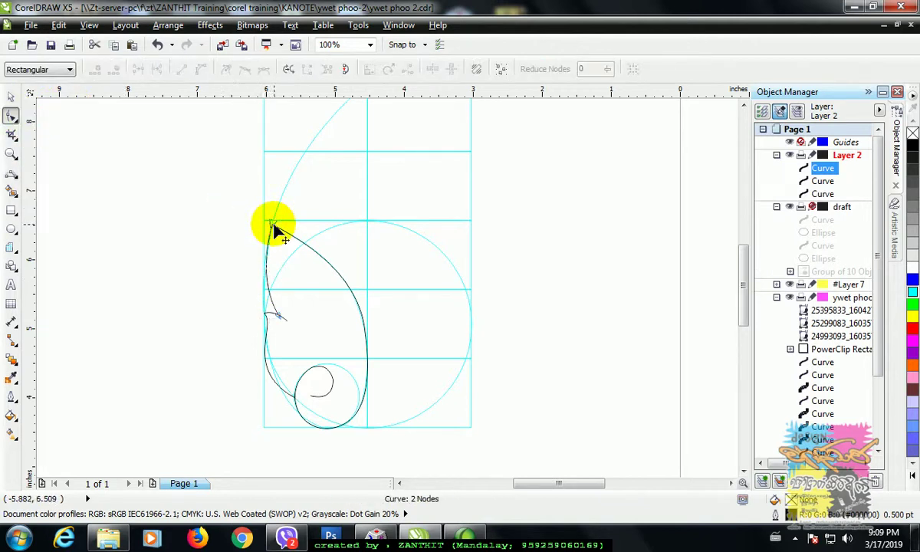
left_click(274, 227)
left_click_drag(264, 263, 282, 256)
left_click_drag(270, 298, 257, 289)
left_click_drag(282, 255, 290, 244)
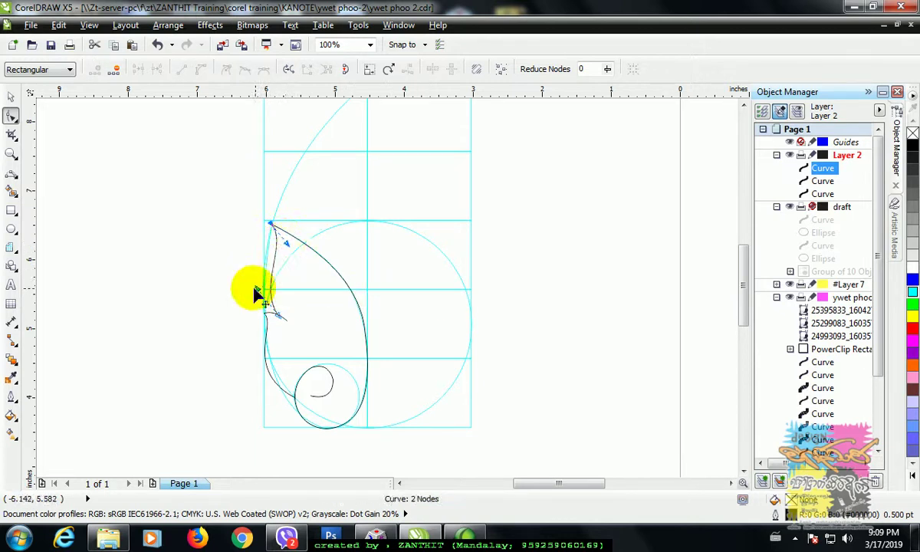
left_click_drag(256, 291, 248, 288)
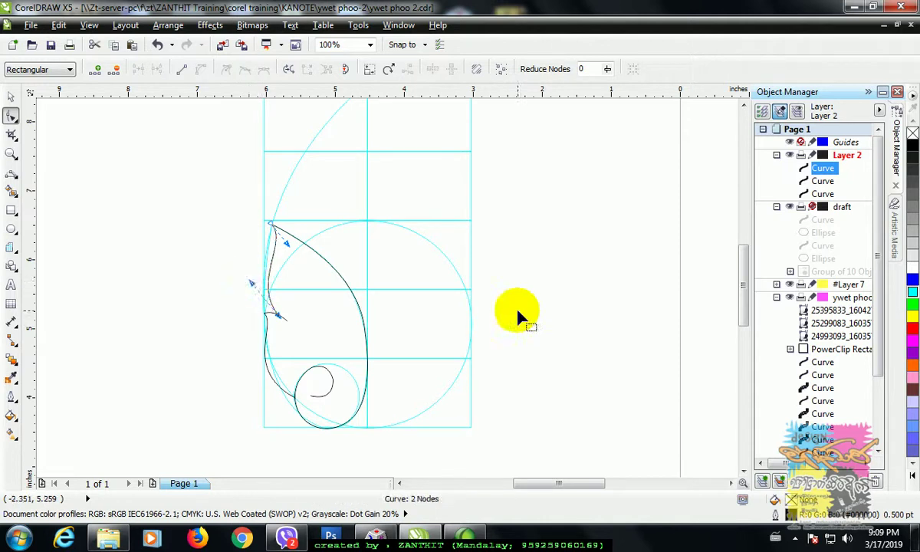
left_click(519, 310)
scroll(518, 314, "down", 1)
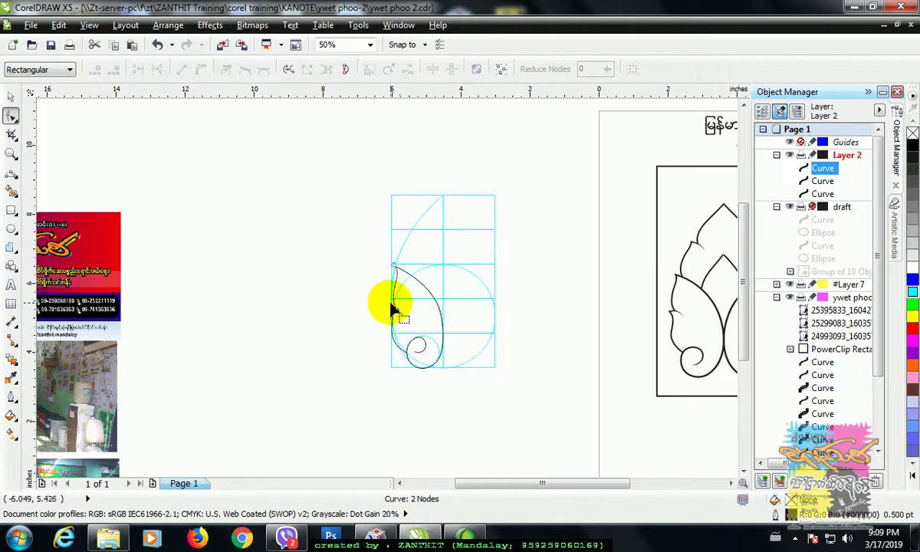
scroll(393, 307, "up", 1)
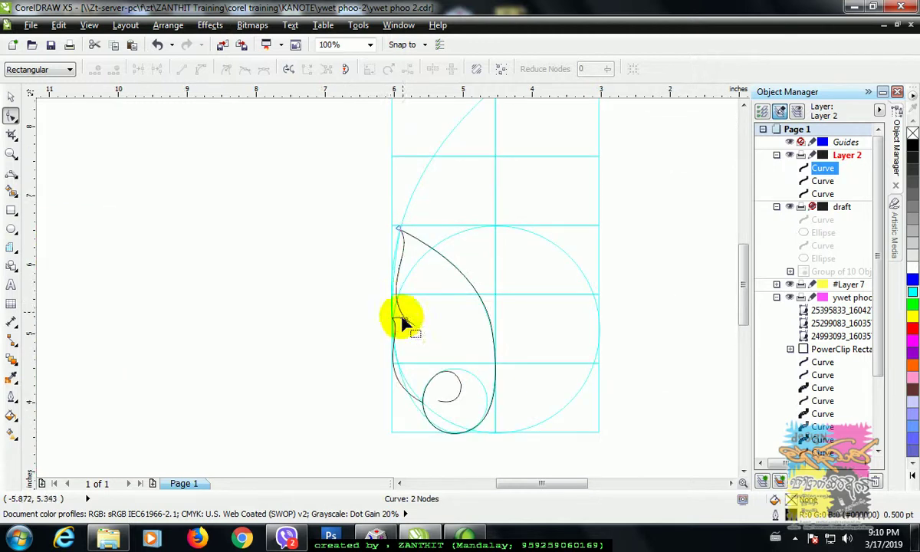
left_click_drag(405, 323, 388, 307)
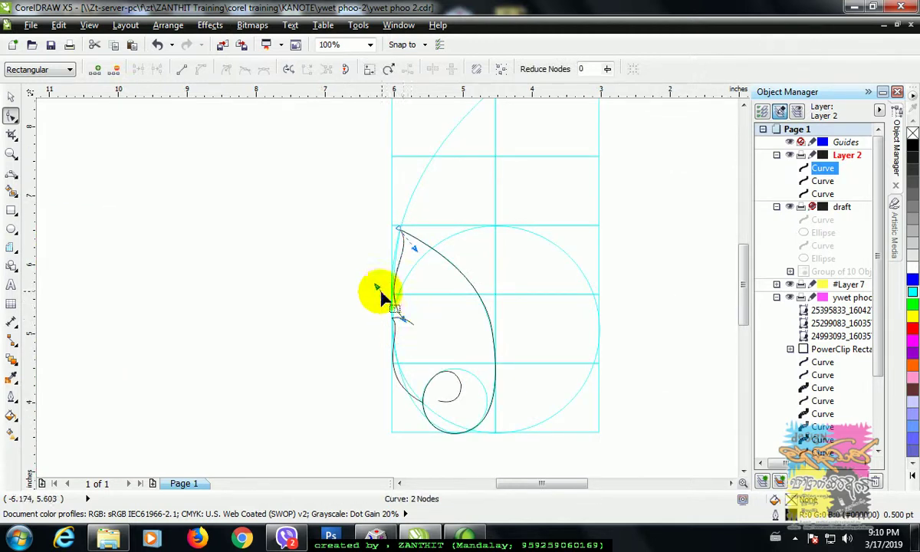
- Adjust the lower side curve's end node and handle where it meets the spiral's left side
left_click(417, 403)
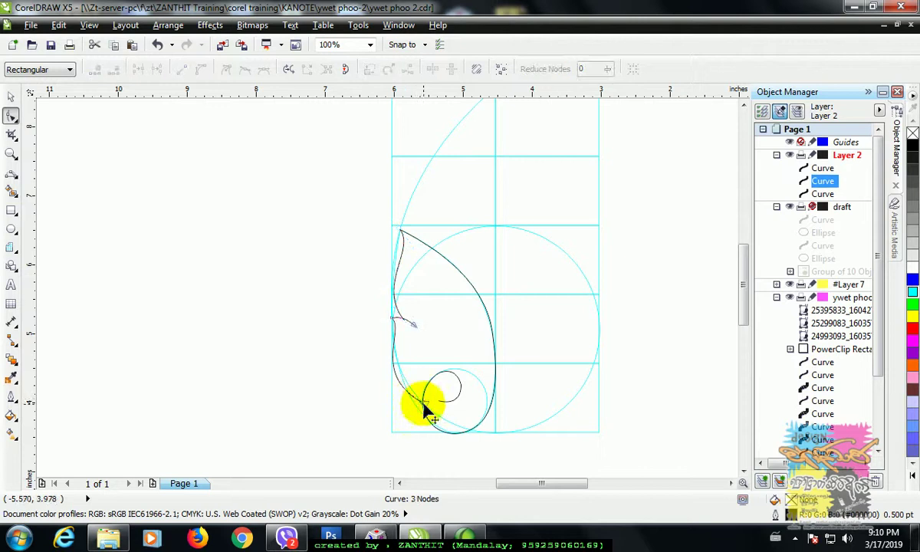
left_click_drag(416, 403, 372, 385)
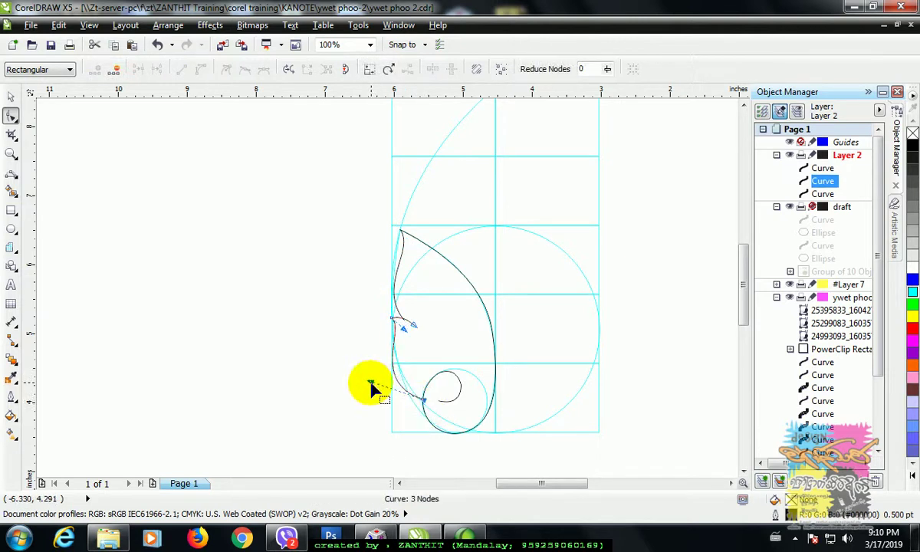
left_click(295, 351)
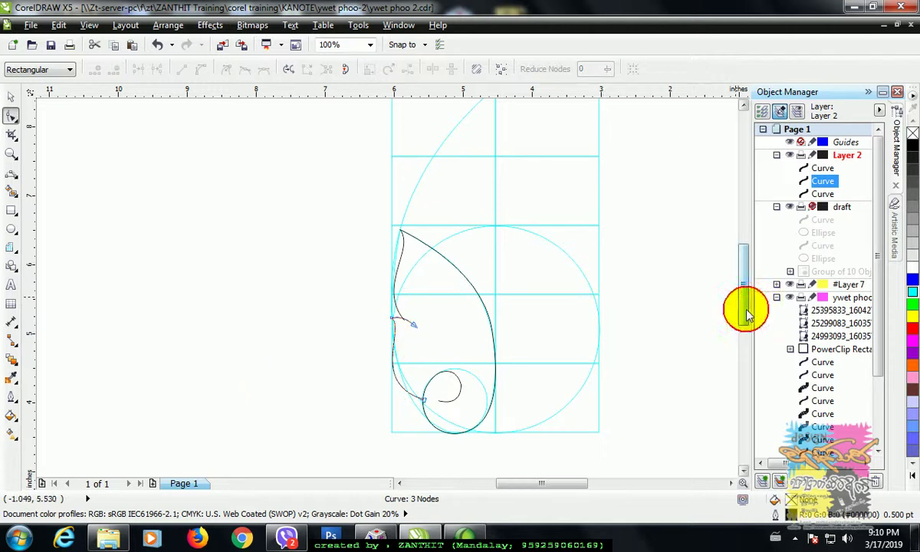
mouse_move(743, 309)
left_mouse_down()
mouse_move(749, 283)
mouse_move(747, 301)
left_mouse_up()
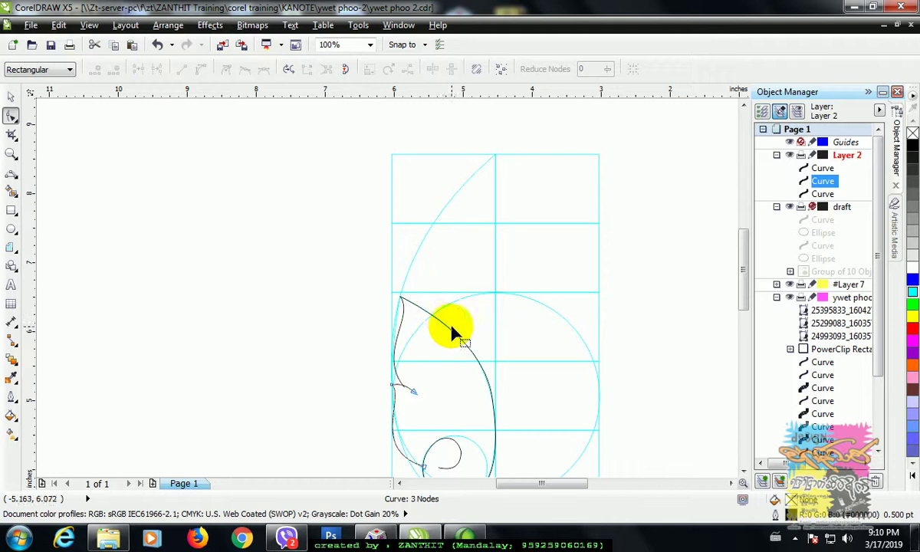
- Draw a 3-point curve about 0.74 by 1.02 inches from the petal's upper edge up to the draft's vertical centre line, adjusting its upper end
left_click(12, 172)
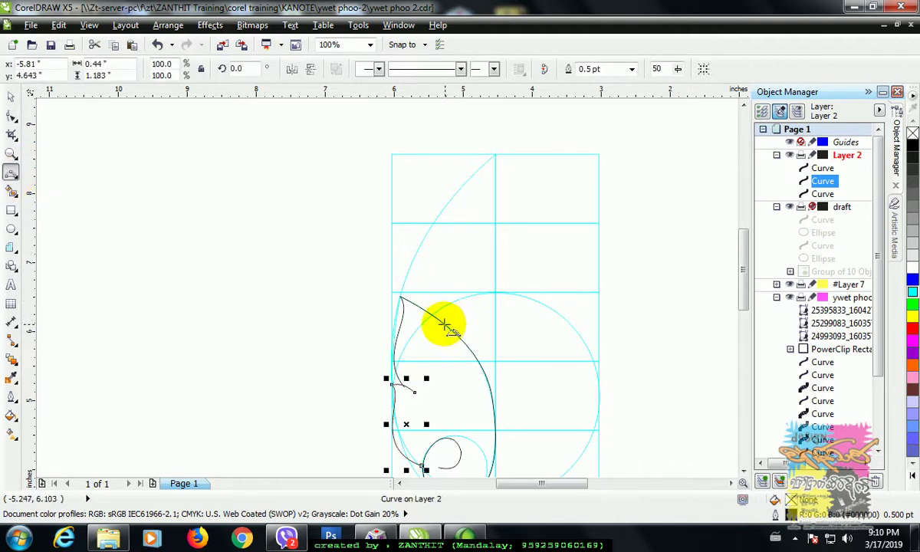
left_click(445, 325)
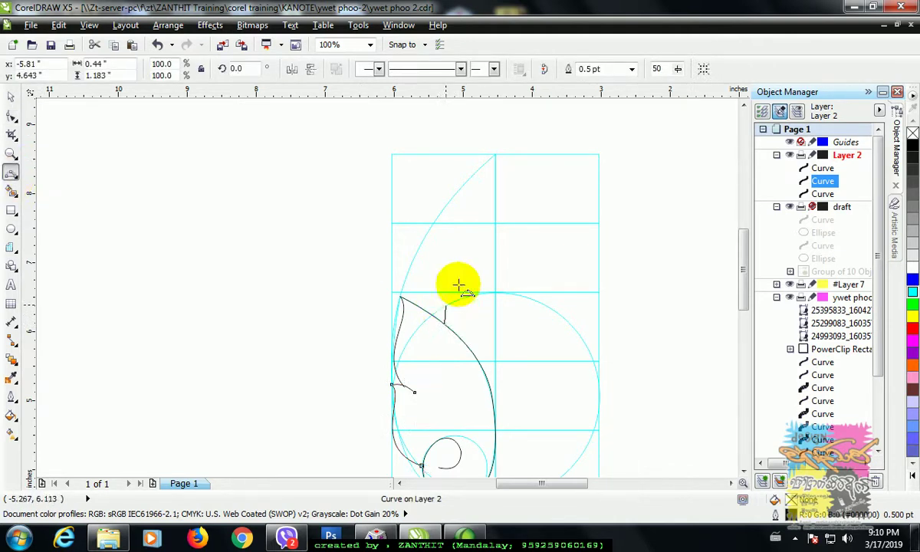
left_click(495, 250)
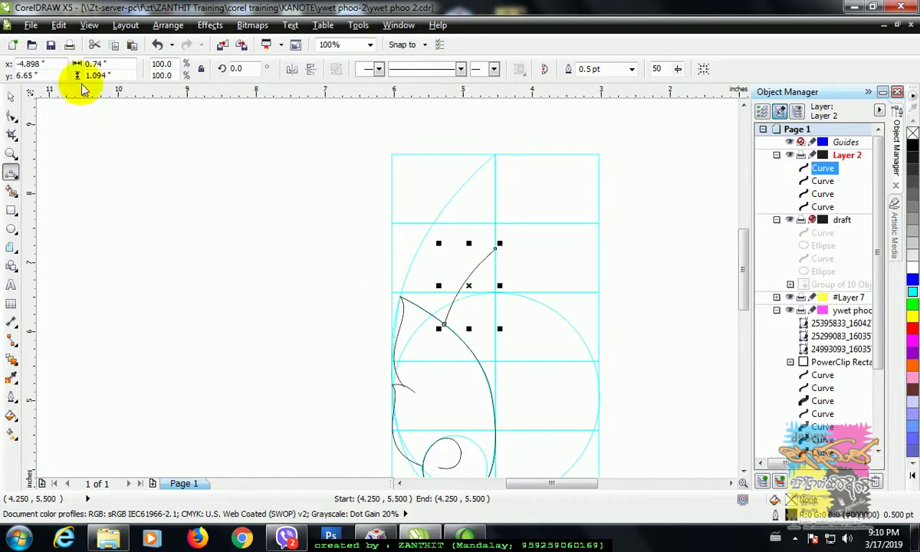
left_click(11, 115)
left_click_drag(489, 250, 495, 256)
left_click_drag(453, 302, 429, 287)
left_click(325, 263)
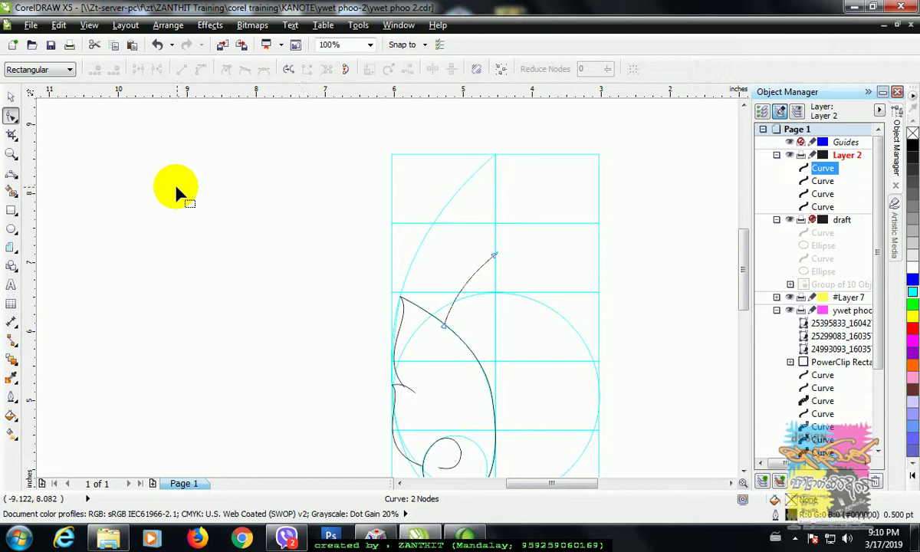
- Draw a 3-point curve about 1.15 inches tall from the draft's outer arc down to the petal's upper edge, with a short arc continuing from its tip
left_click(11, 173)
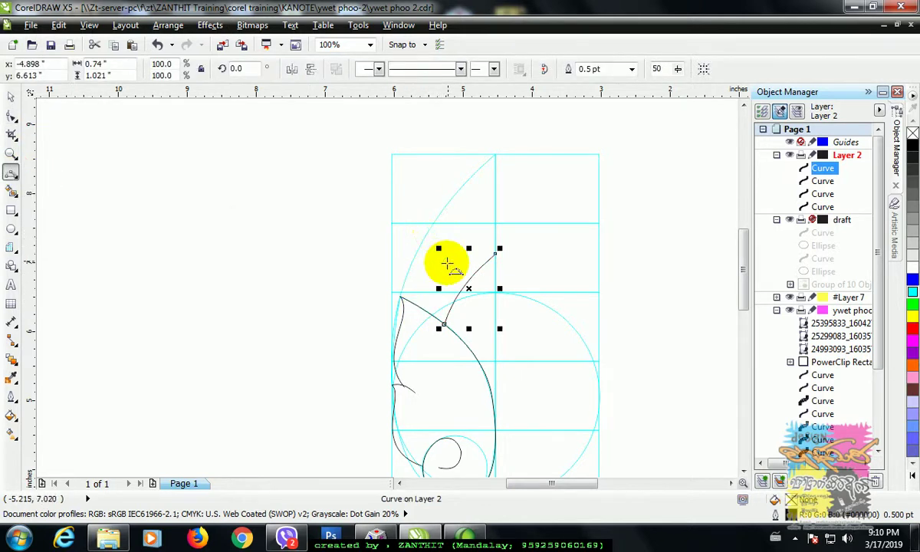
key("F3")
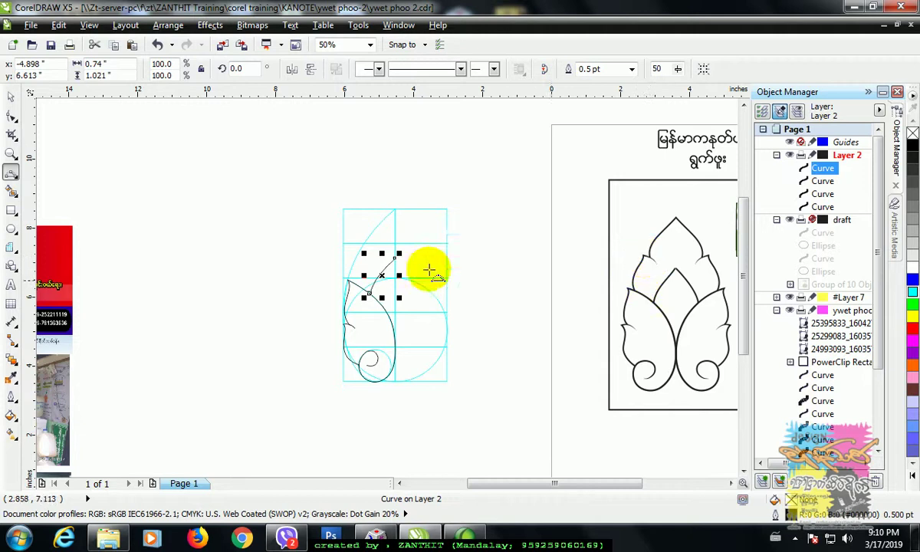
scroll(370, 250, "up", 1)
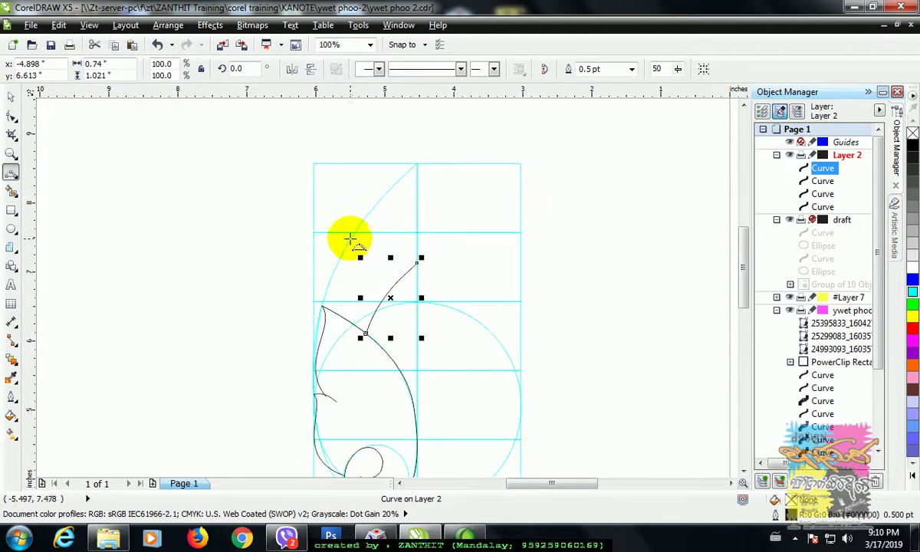
left_click(349, 240)
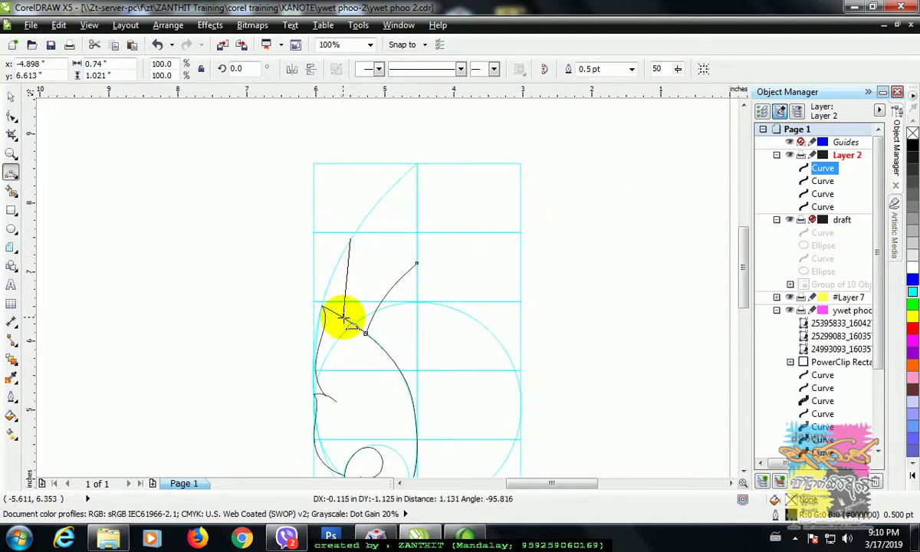
left_click_drag(344, 317, 334, 289)
key("space")
left_click(350, 240)
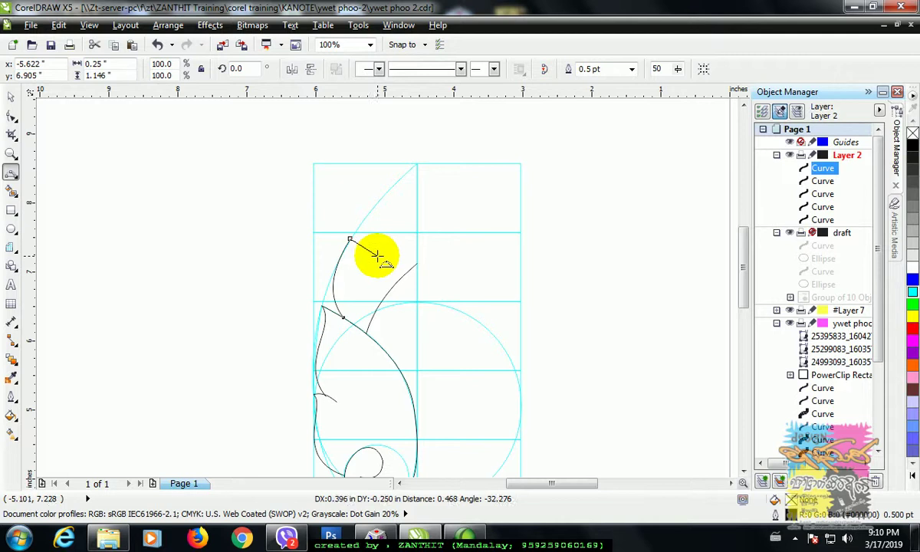
left_click_drag(375, 254, 364, 246)
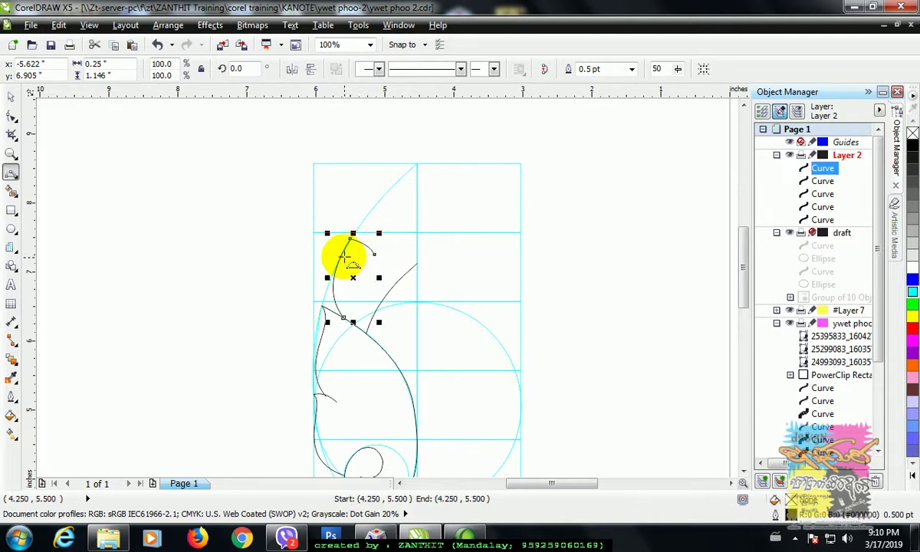
- Reshape the new upper side curve into an S-bend and adjust its lower end where it meets the petal's edge
left_click(11, 115)
left_click(349, 241)
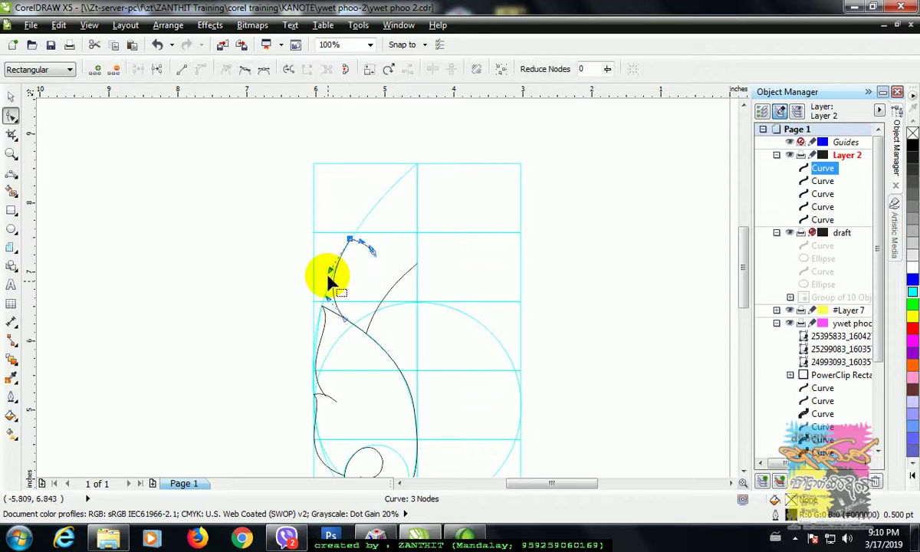
left_click_drag(328, 278, 309, 286)
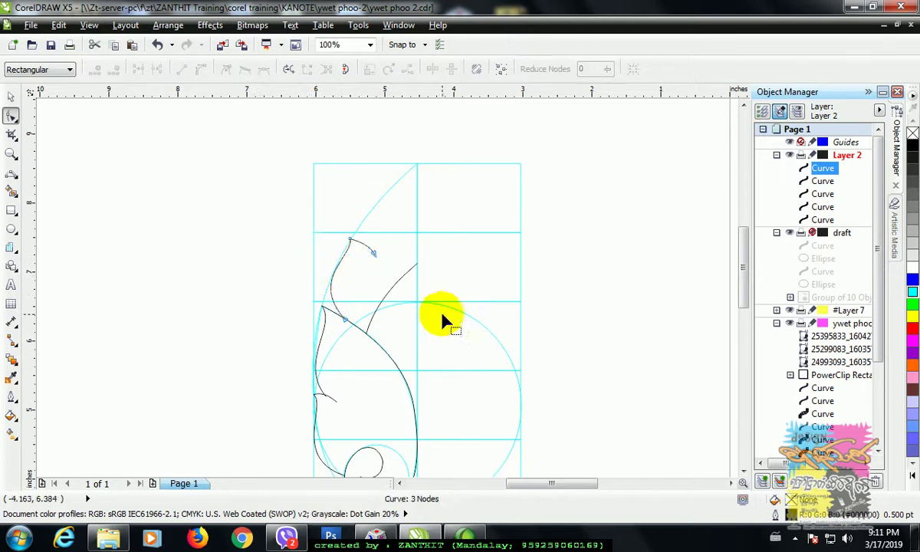
scroll(441, 314, "down", 1)
scroll(386, 294, "up", 1)
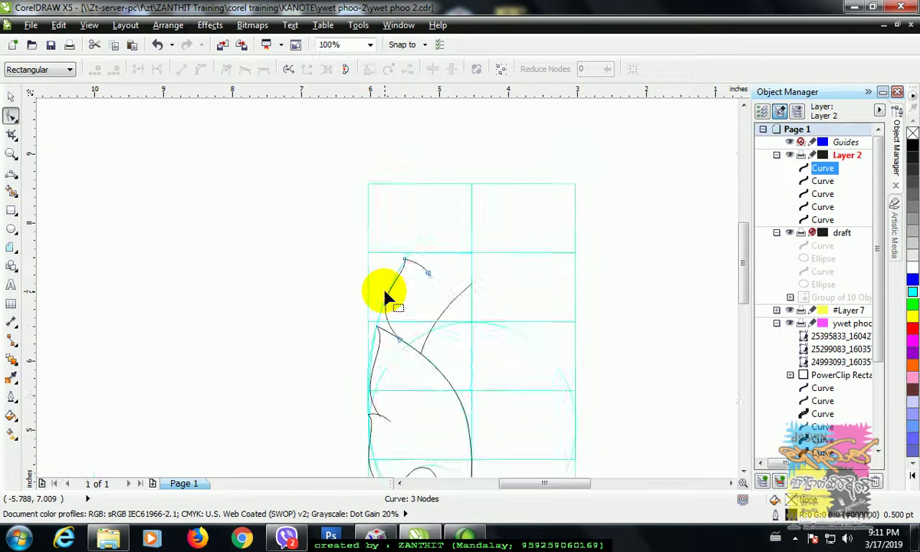
scroll(386, 294, "down", 1)
scroll(391, 322, "up", 2)
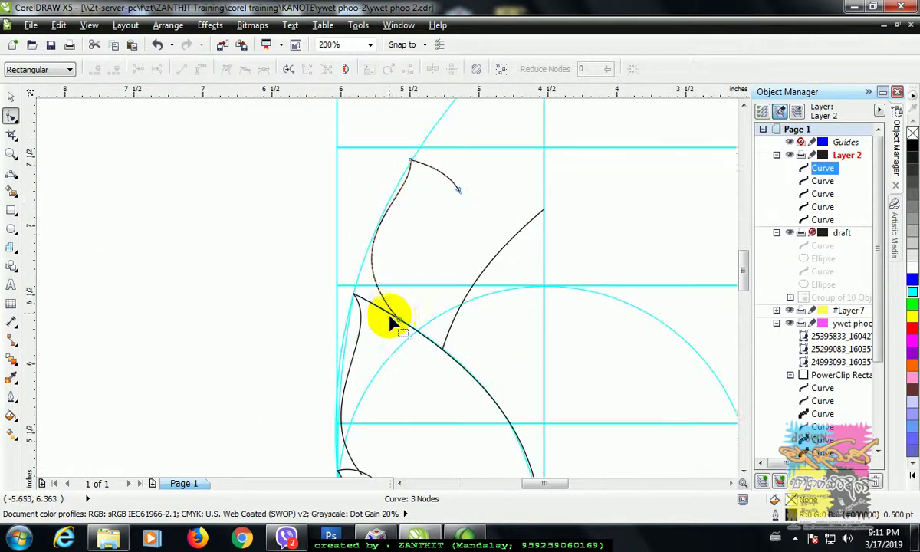
left_click_drag(399, 324, 353, 223)
- Compare the upper side curve with the reference leaf and fine-tune the handles at both ends of its S-bend
scroll(517, 318, "down", 2)
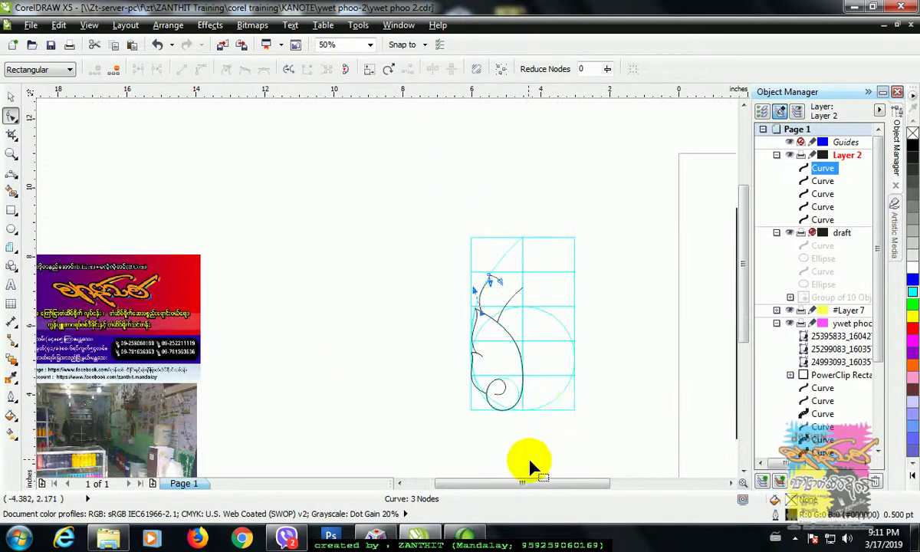
left_click_drag(539, 480, 600, 486)
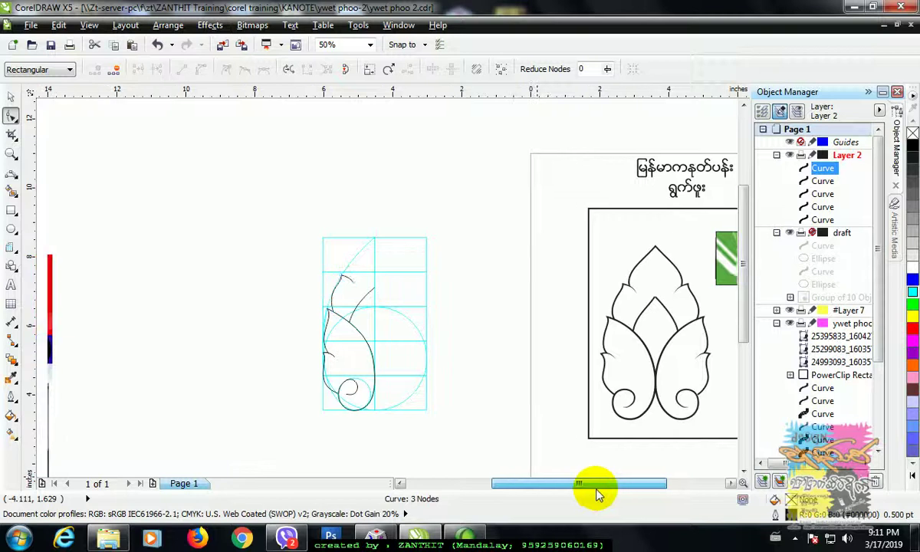
scroll(444, 299, "up", 1)
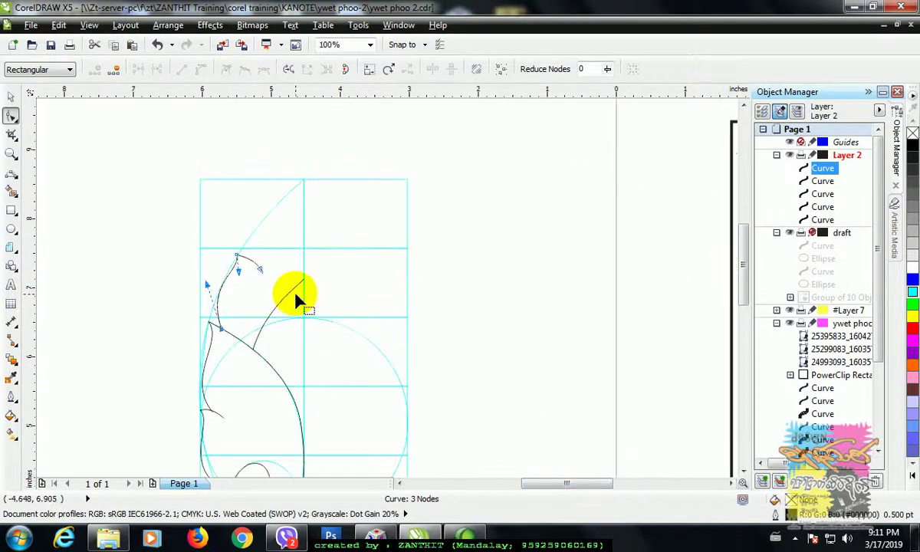
scroll(295, 294, "down", 1)
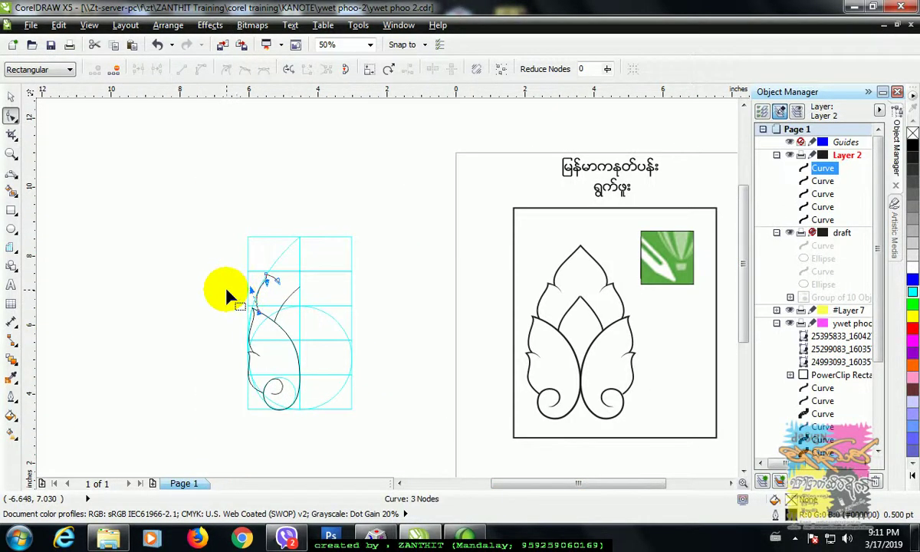
scroll(226, 295, "up", 2)
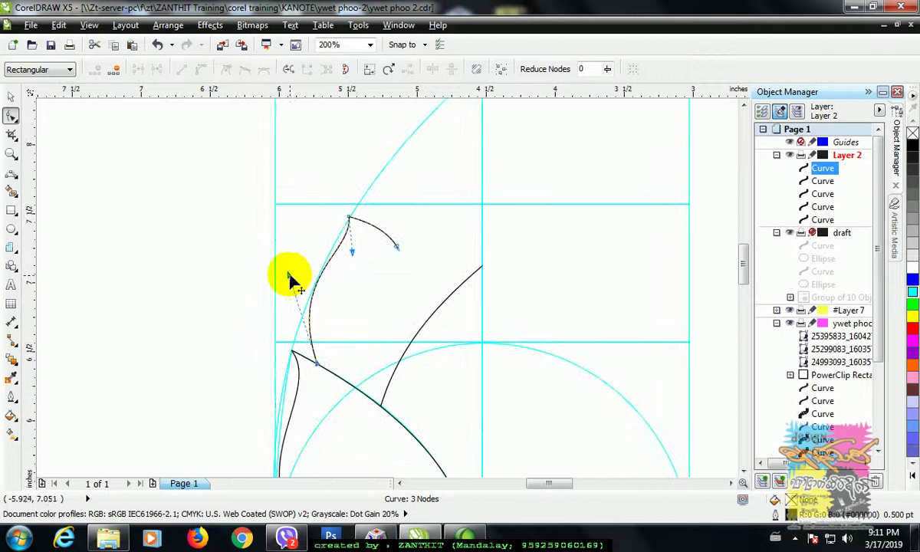
left_click_drag(288, 278, 287, 283)
left_click_drag(353, 251, 359, 247)
scroll(427, 306, "down", 1)
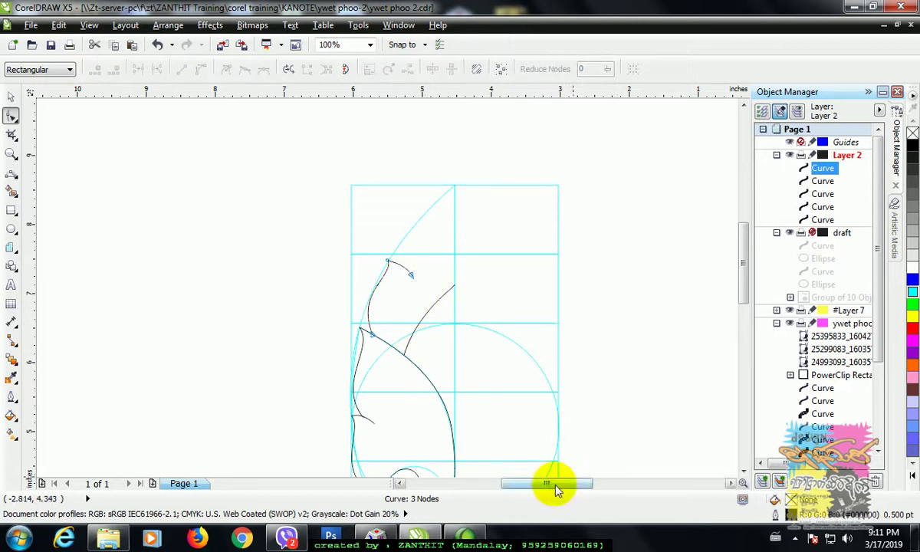
- Draw a 3-point curve about 0.72 by 1.17 inches from the draft's top centre point down to the short arc, placing its lower end on the arc
mouse_move(555, 484)
left_mouse_down()
mouse_move(663, 499)
mouse_move(586, 499)
left_mouse_up()
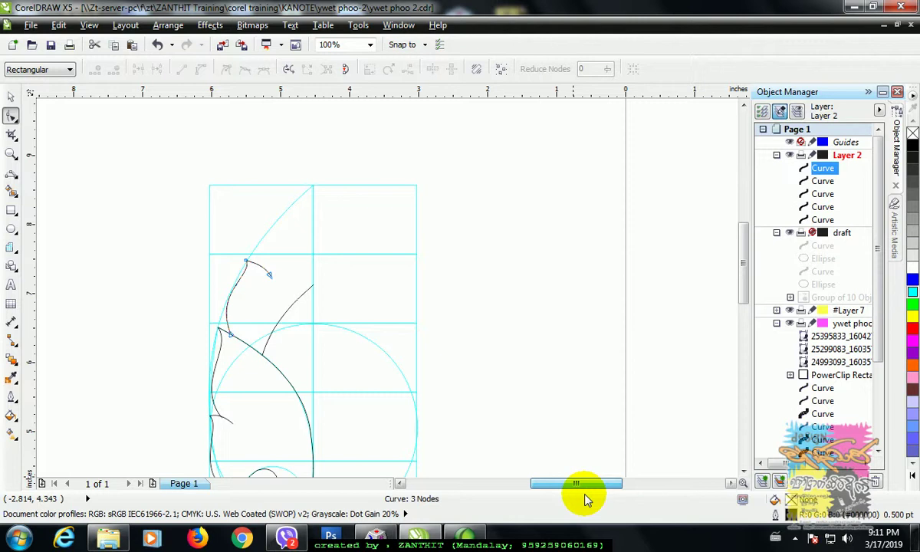
left_click(10, 176)
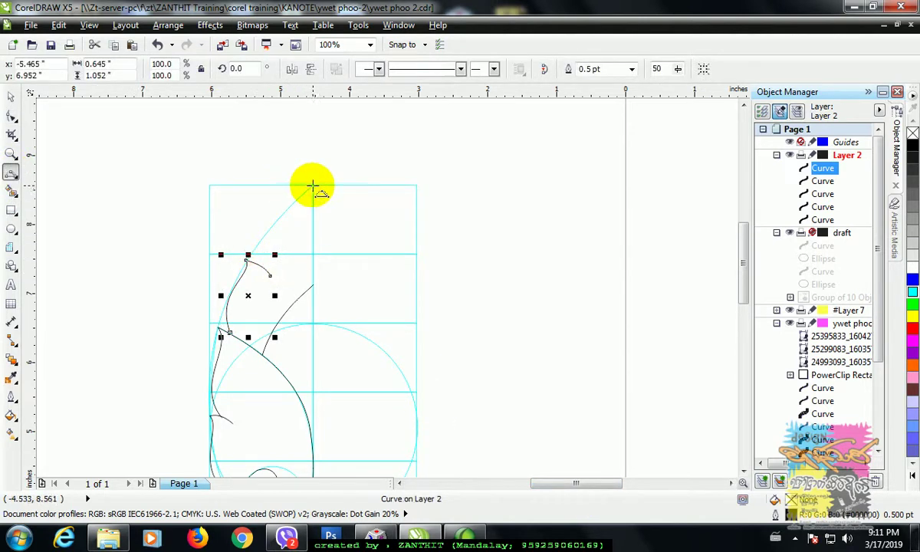
left_click_drag(313, 186, 263, 267)
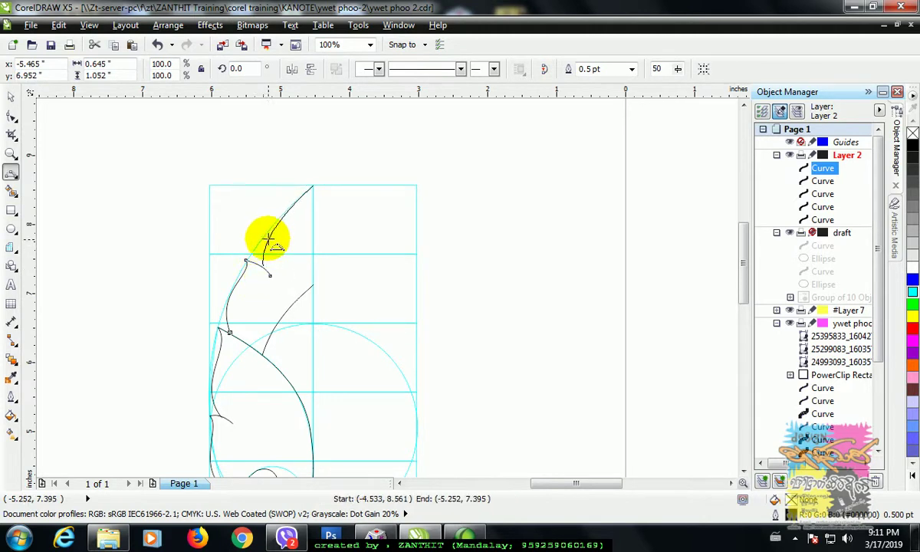
left_click(267, 236)
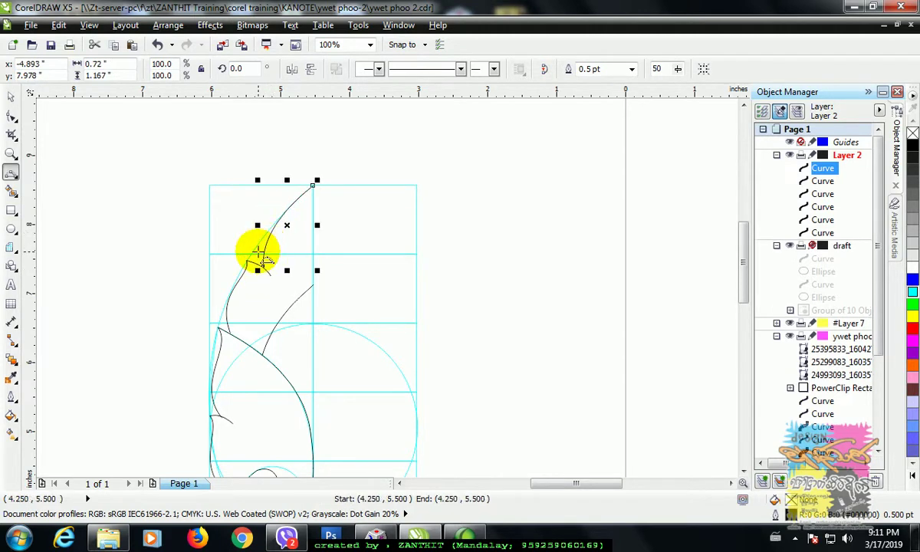
scroll(254, 251, "up", 1)
left_click(11, 115)
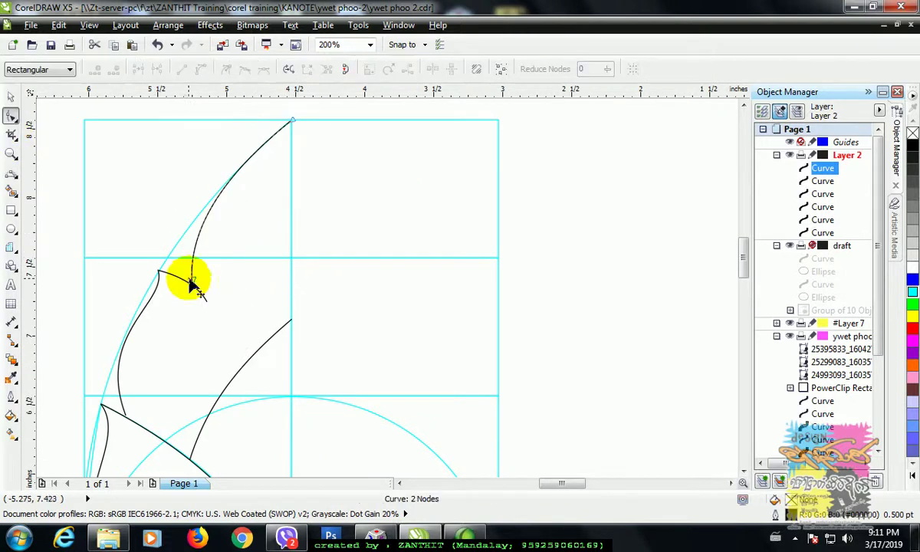
left_click_drag(191, 281, 197, 285)
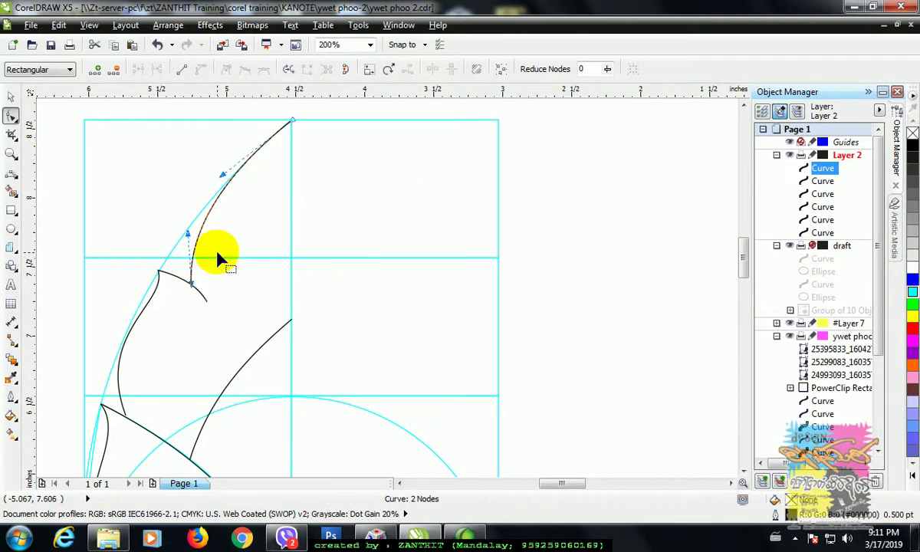
- Select all six traced leaf curves on Layer 2 and set their outline width to 1.5 pt
scroll(219, 253, "down", 1)
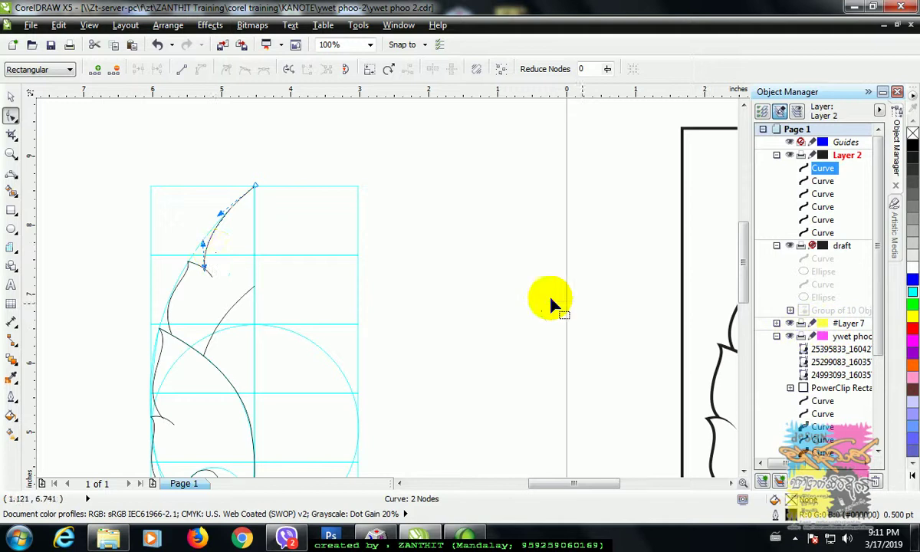
scroll(538, 301, "down", 1)
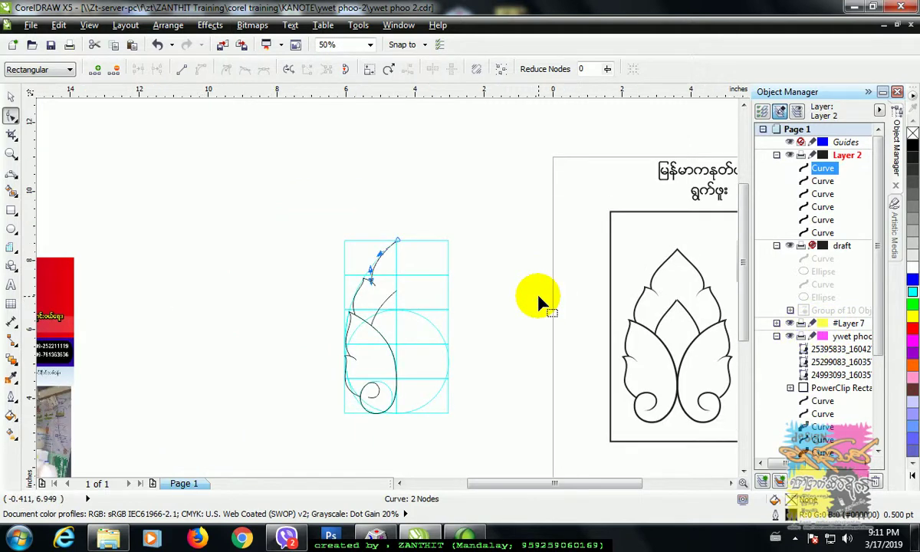
scroll(423, 258, "up", 1)
left_click_drag(742, 270, 747, 318)
left_click_drag(744, 263, 747, 257)
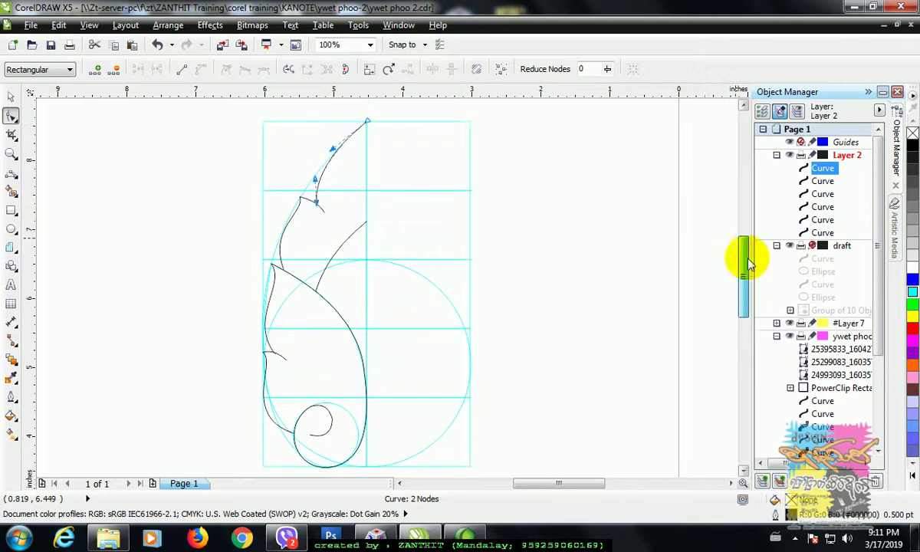
left_click(10, 98)
left_click(203, 145)
left_click_drag(338, 276, 427, 436)
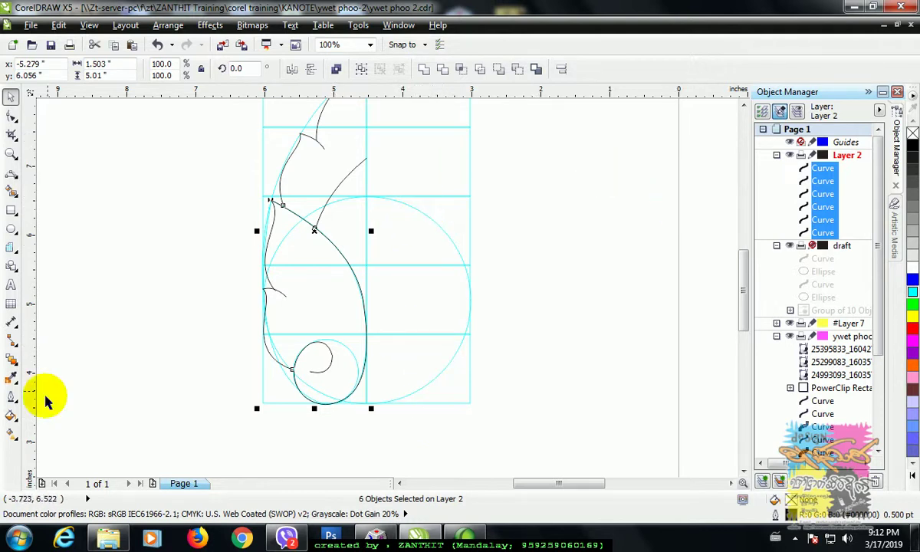
left_click(10, 397)
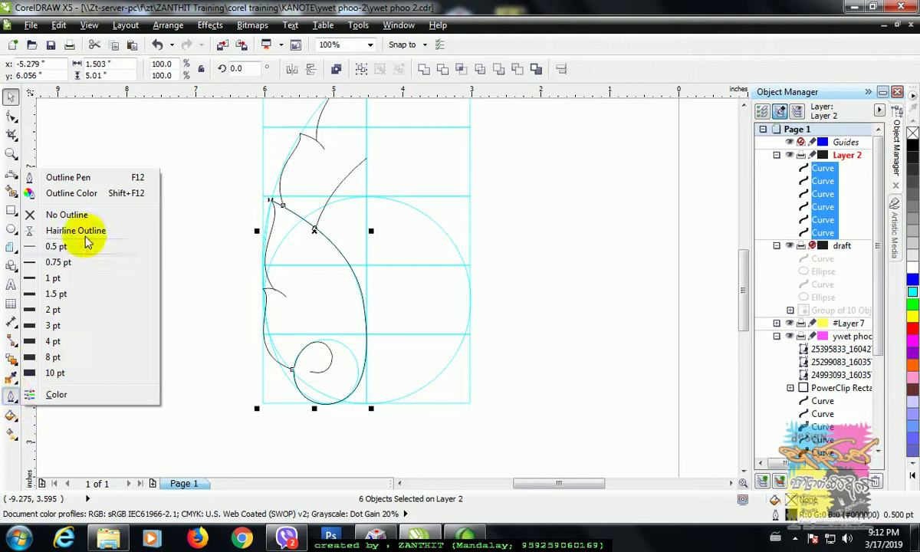
left_click(71, 295)
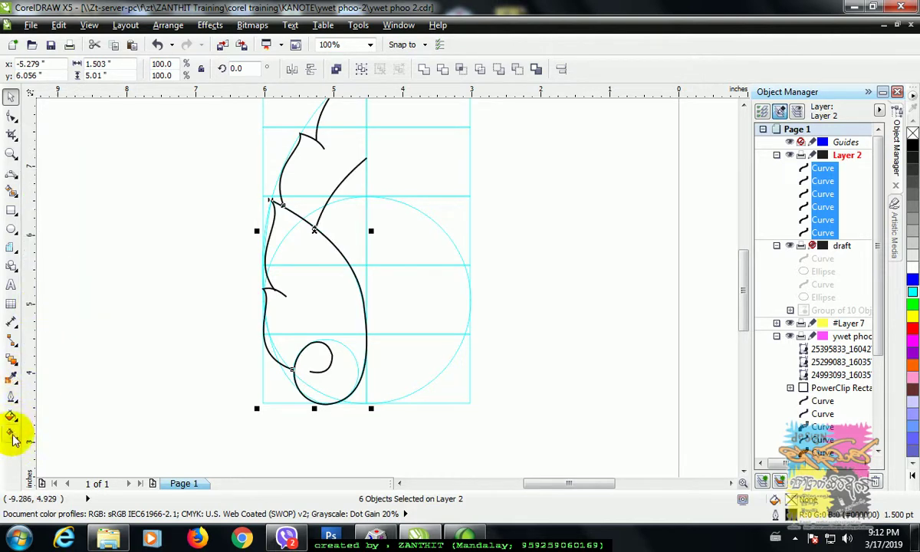
- Thicken the outline of the six selected curves to 2 pt and deselect them
left_click(11, 399)
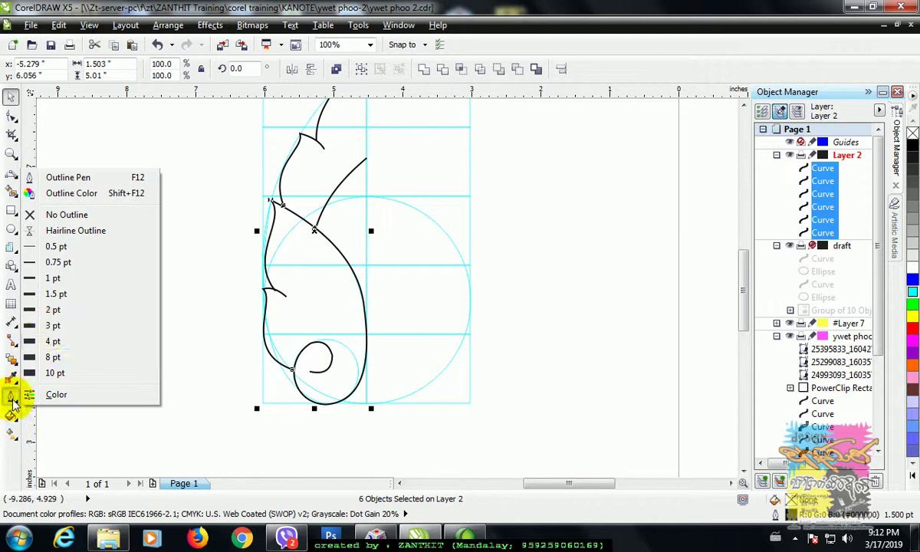
left_click(54, 310)
left_click(475, 322)
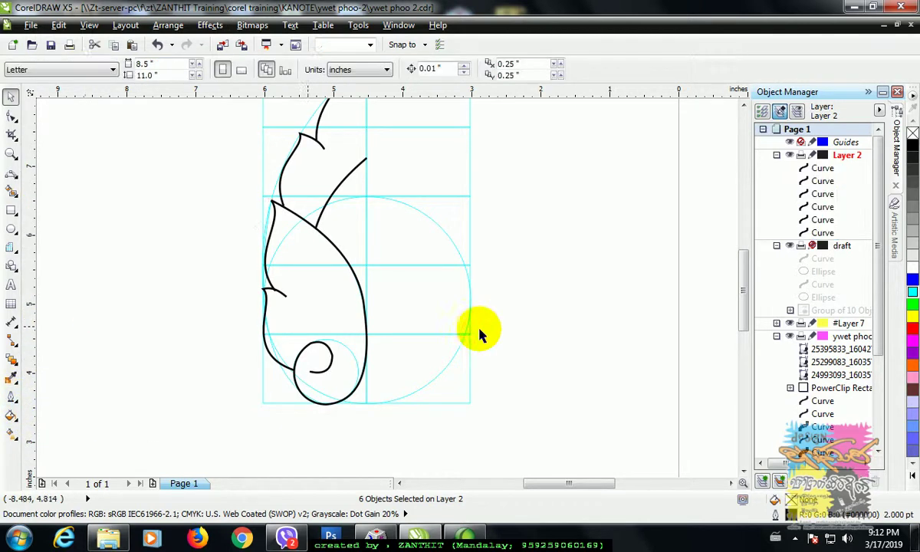
scroll(320, 354, "up", 2)
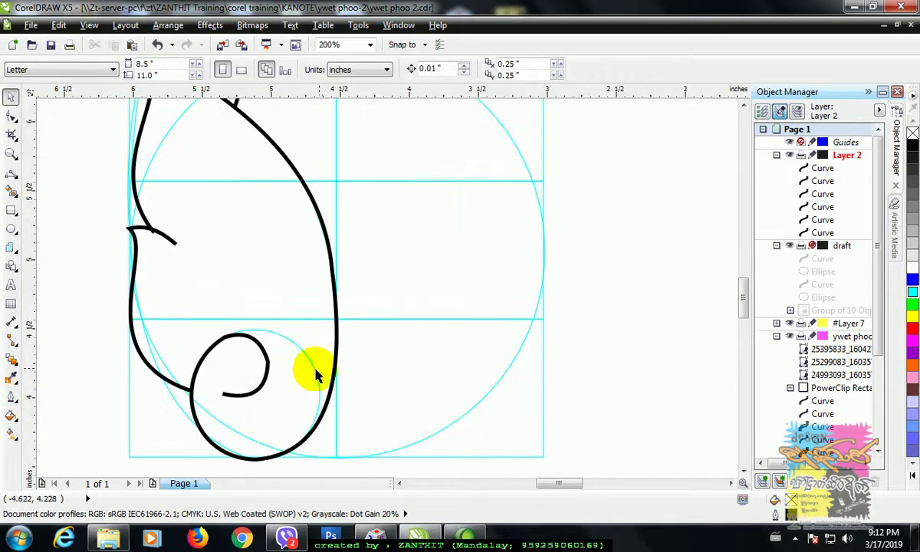
- Smooth the inner curl of the spiral petal by adjusting the handles around the node on its right side
left_click(260, 372)
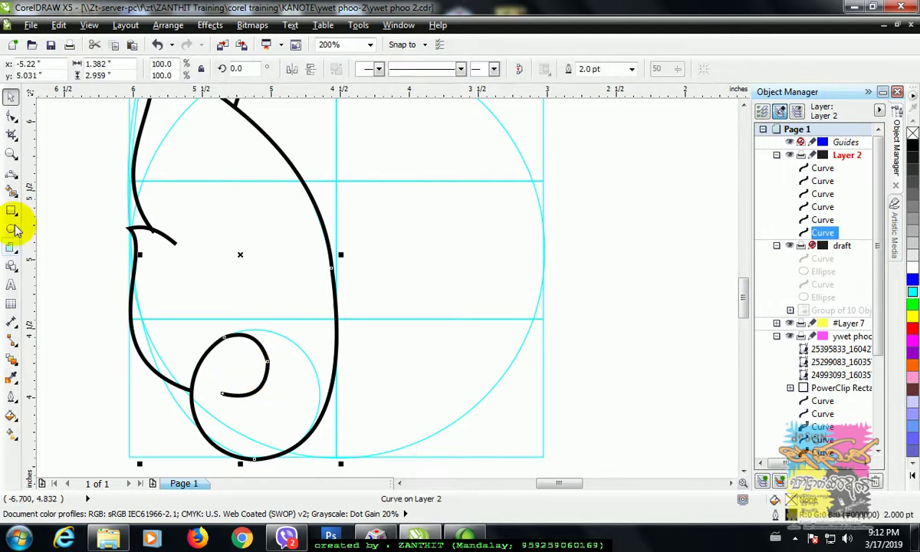
left_click(11, 115)
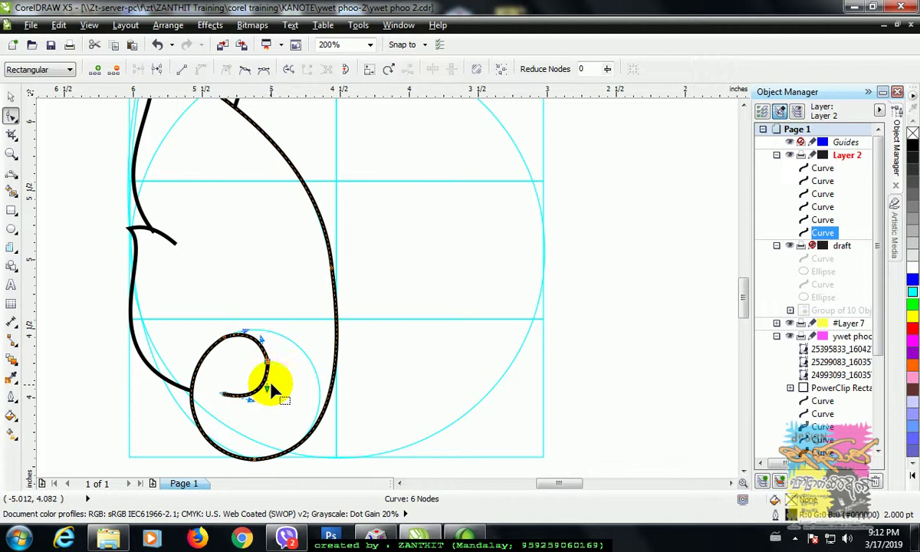
left_click_drag(269, 393, 266, 385)
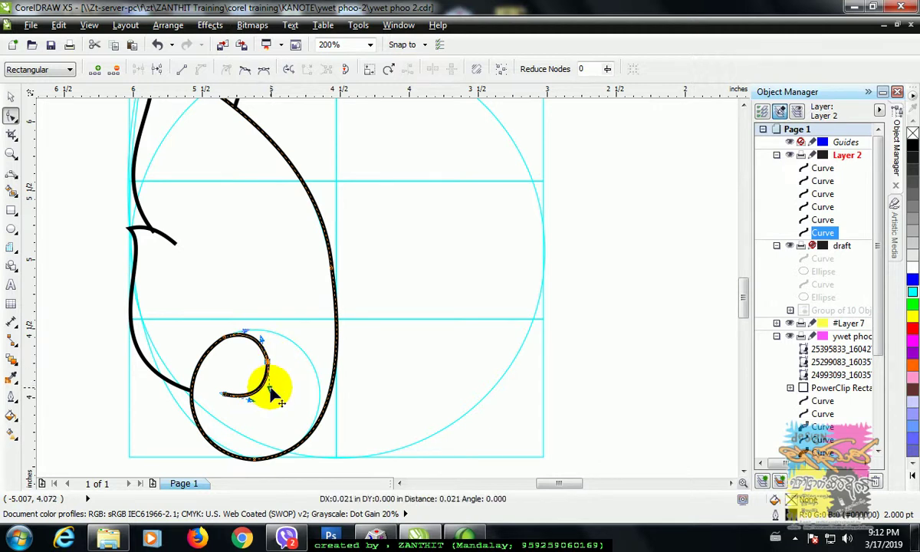
left_click_drag(261, 341, 172, 369)
mouse_move(246, 329)
left_mouse_down()
mouse_move(263, 340)
mouse_move(253, 345)
left_mouse_up()
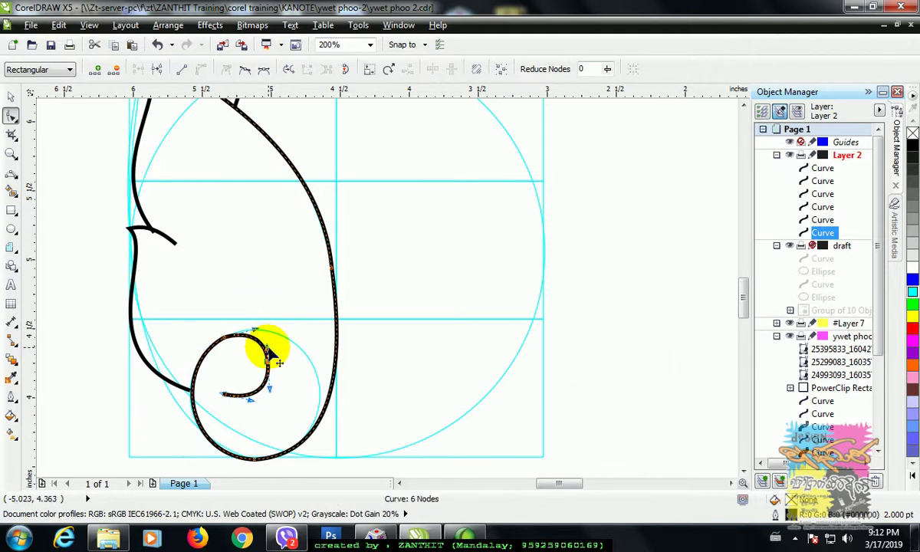
left_click(554, 373)
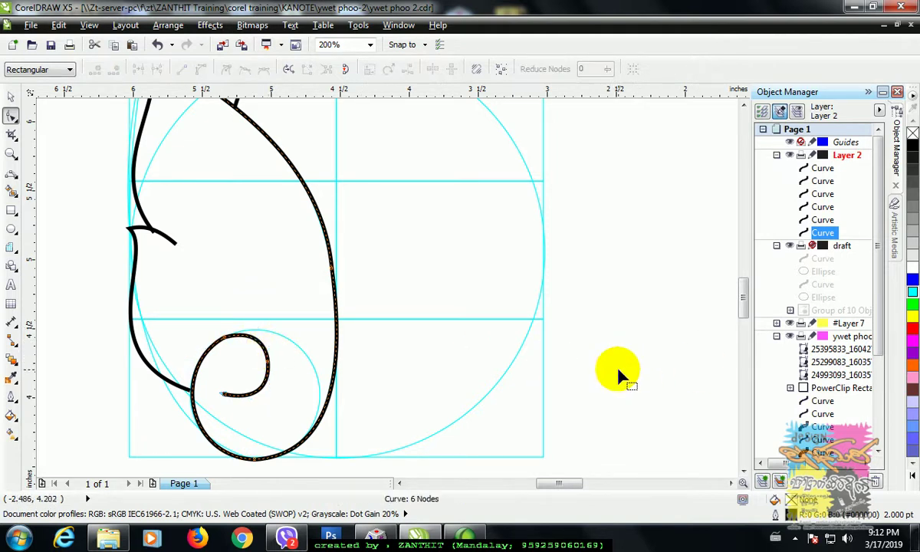
- Adjust the lower end of the middle side curve to meet the short arc below it, and deselect the curve
left_click(146, 219)
left_click_drag(157, 238, 148, 224)
scroll(127, 227, "down", 1)
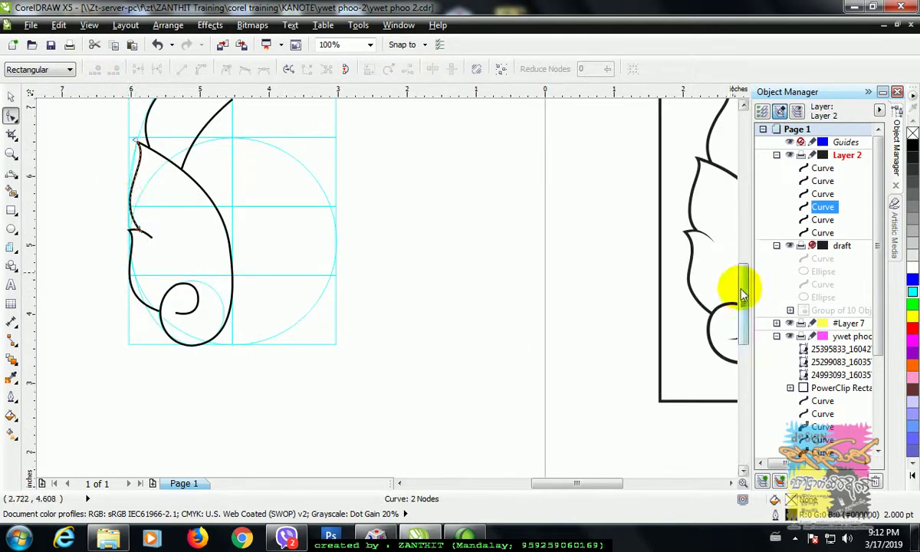
mouse_move(744, 287)
left_mouse_down()
mouse_move(748, 261)
mouse_move(753, 270)
left_mouse_up()
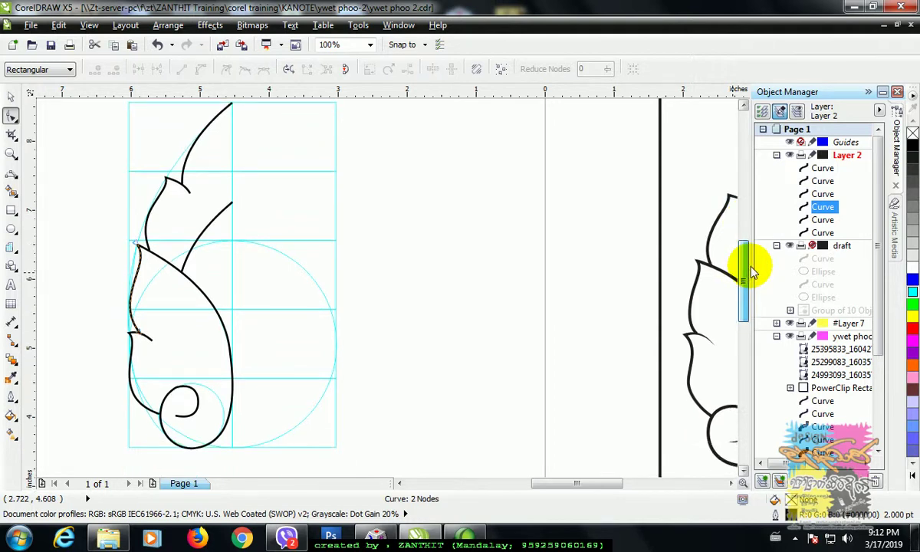
left_click(11, 98)
left_click(117, 364)
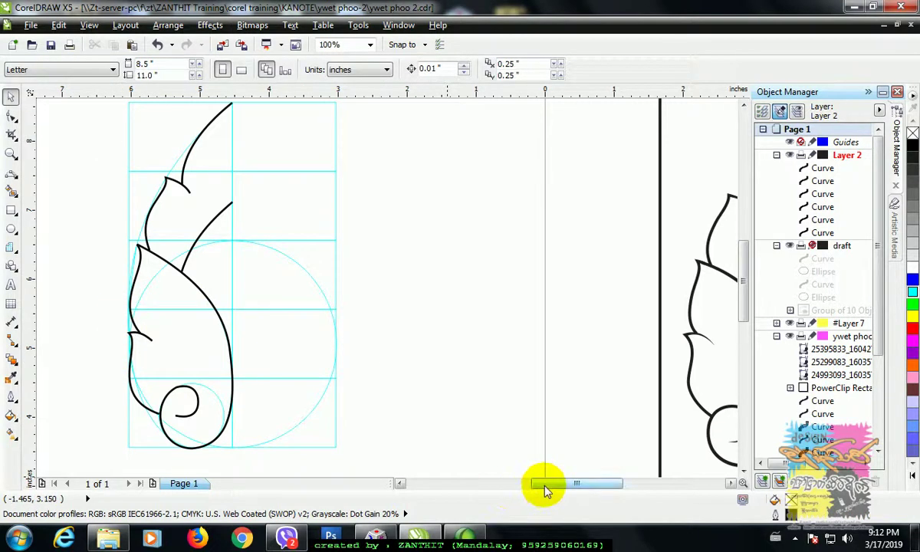
- Select all six traced leaf curves on Layer 2, convert their outlines to objects and deselect them
mouse_move(544, 490)
left_mouse_down()
mouse_move(513, 487)
mouse_move(525, 491)
left_mouse_up()
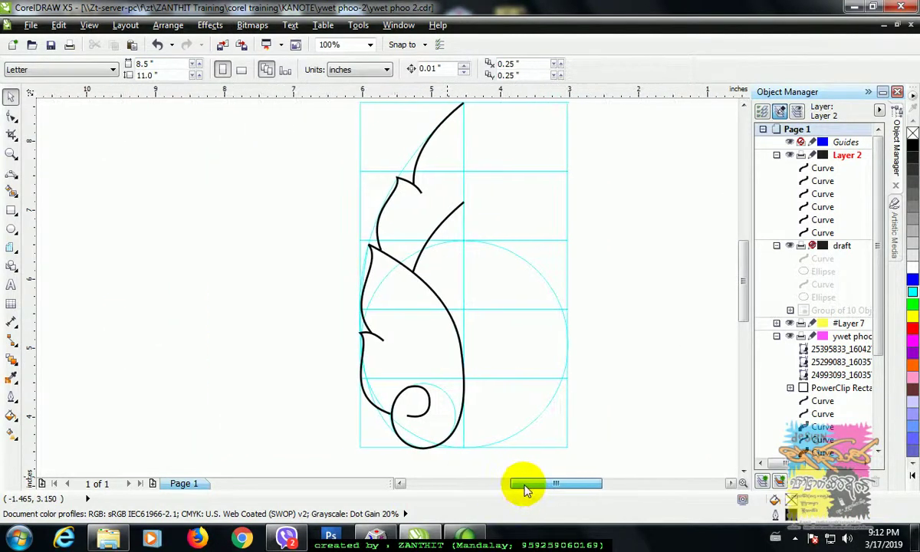
scroll(369, 345, "up", 1)
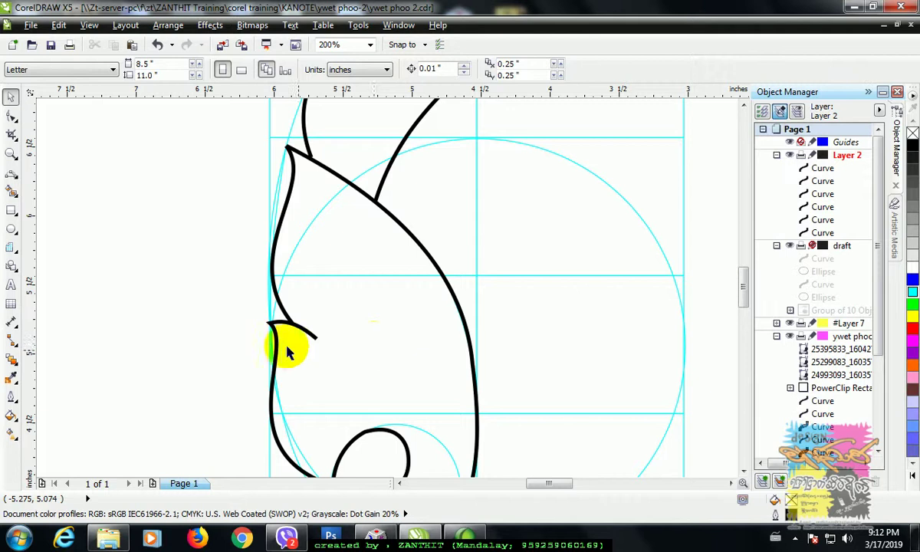
scroll(299, 330, "up", 1)
left_click(306, 332)
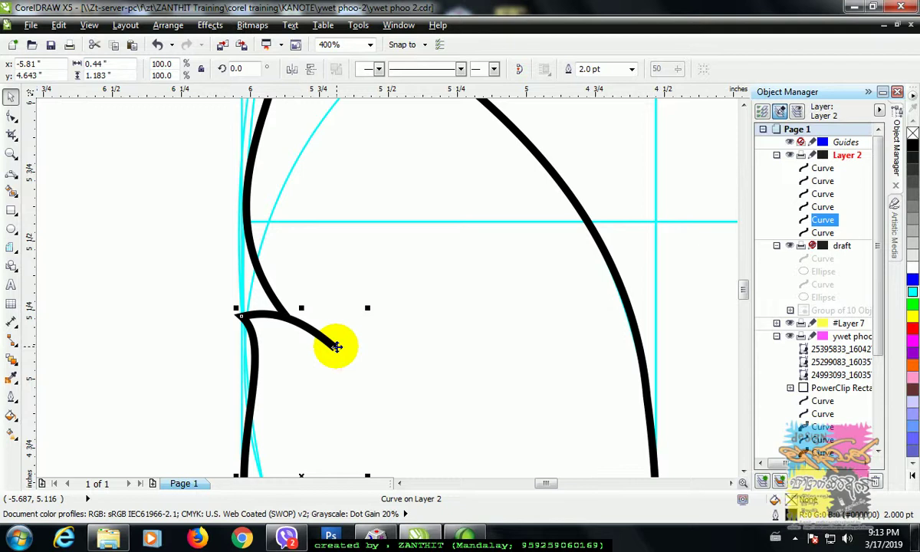
scroll(336, 345, "down", 2)
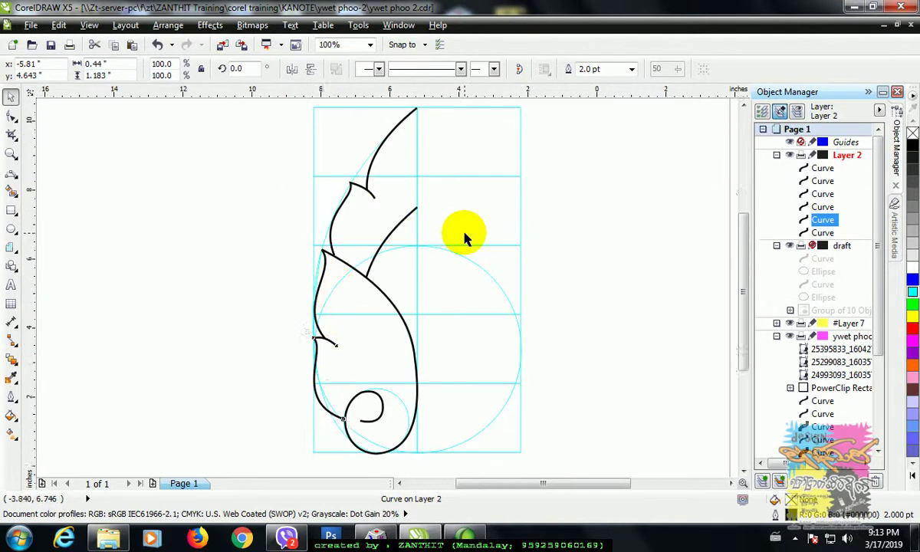
scroll(466, 235, "down", 1)
left_click_drag(329, 146, 449, 356)
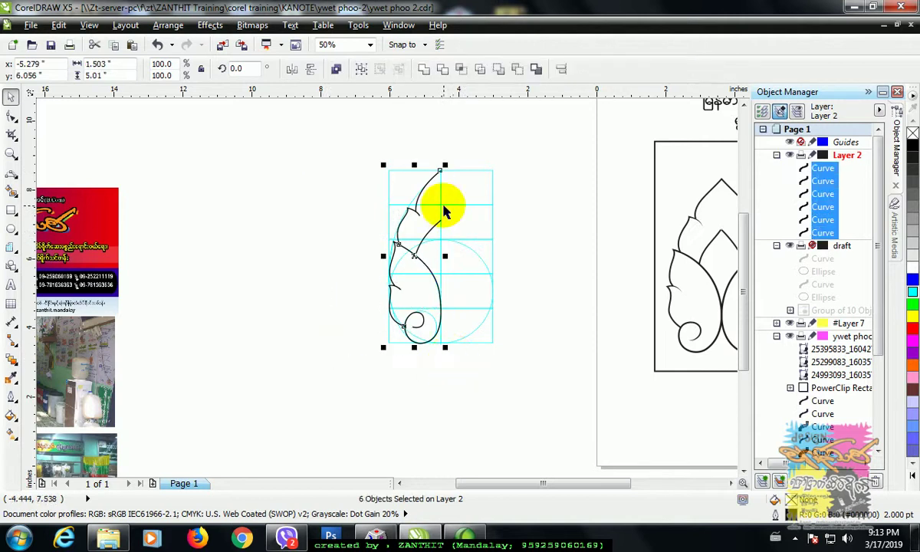
scroll(444, 211, "up", 1)
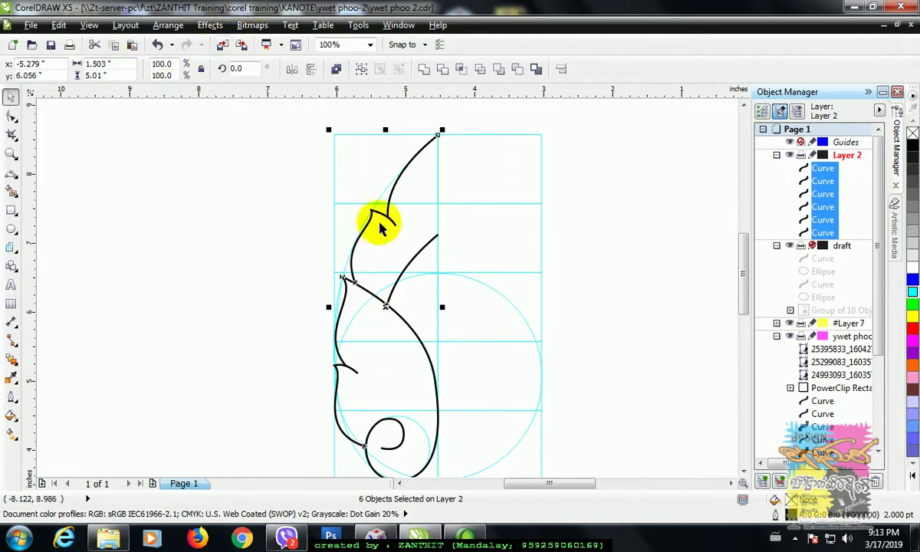
left_click(162, 27)
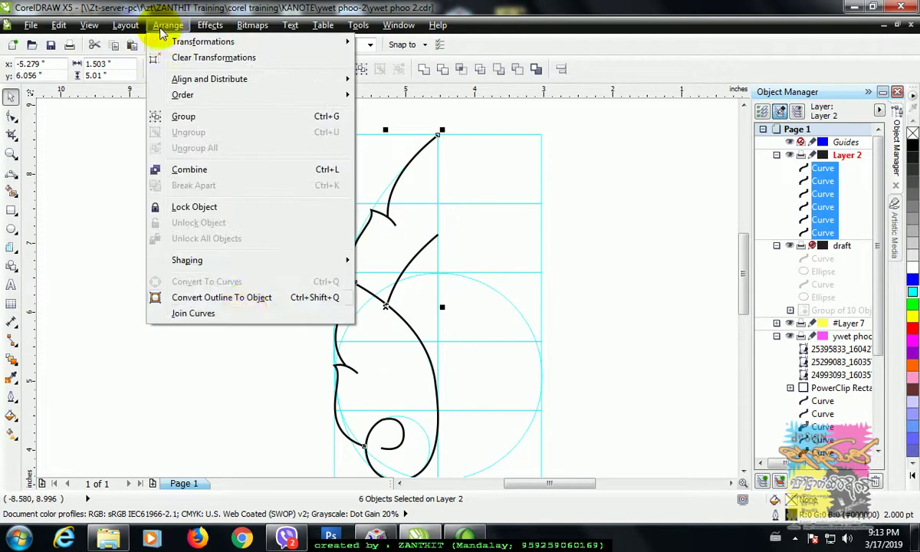
left_click(247, 301)
left_click(629, 374)
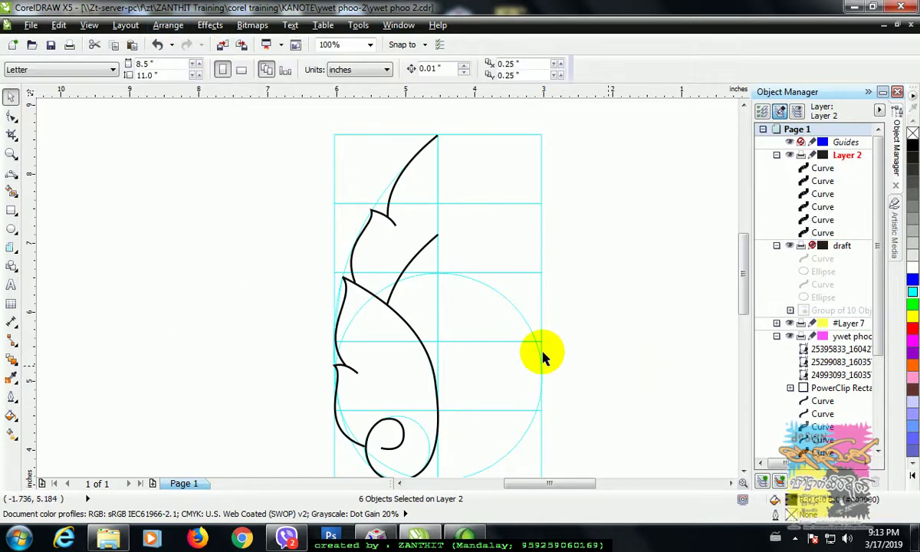
- Add a node at the blunt upper end of the spiral petal's outline and pull the end out into a sharp point
scroll(366, 290, "up", 2)
left_click(362, 290)
scroll(313, 272, "up", 2)
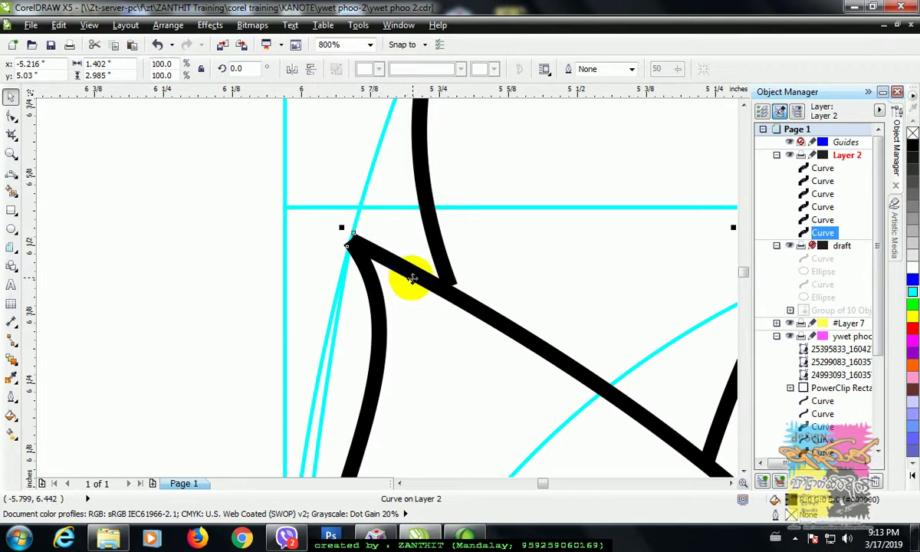
scroll(404, 285, "down", 2)
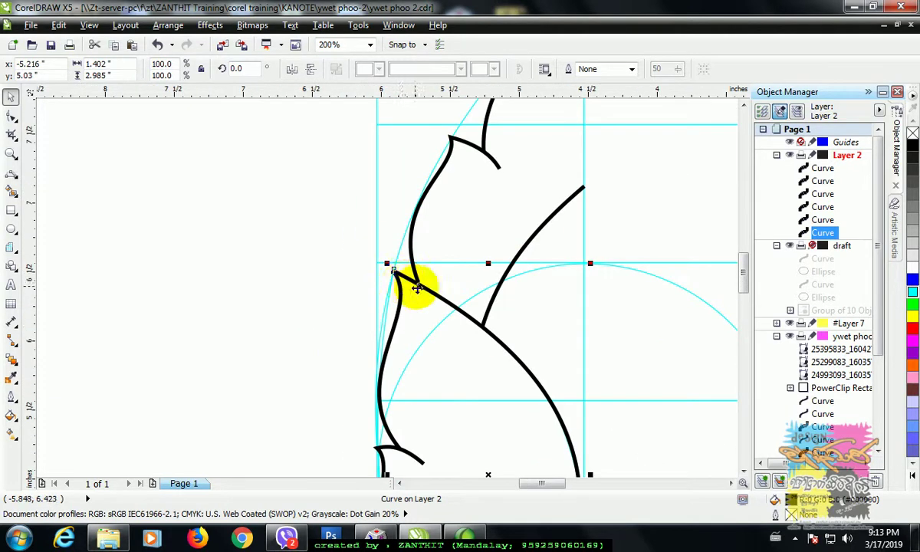
scroll(410, 283, "up", 1)
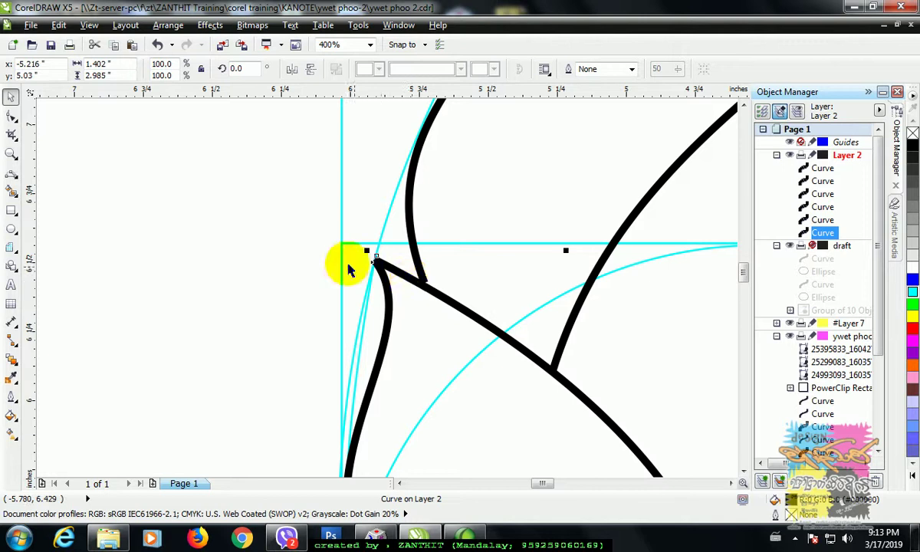
left_click(365, 253)
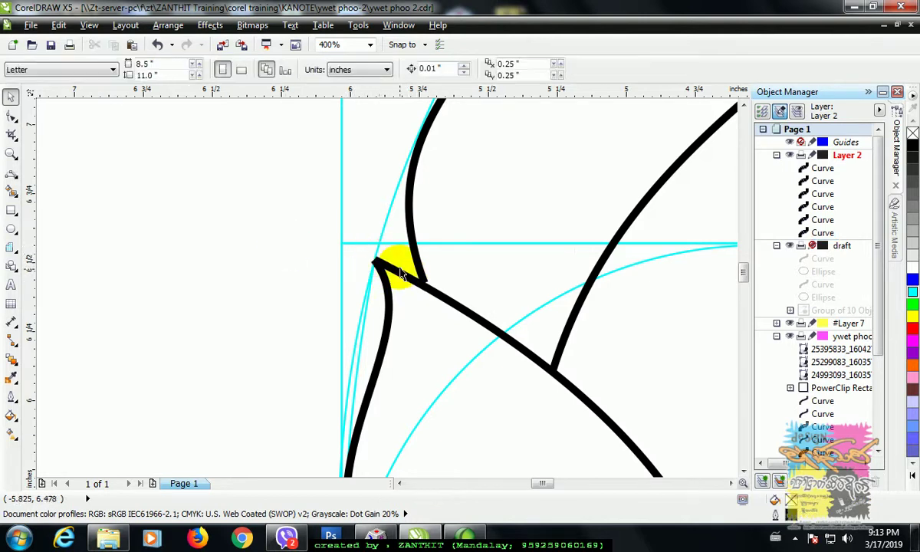
left_click(386, 267)
scroll(383, 270, "up", 1)
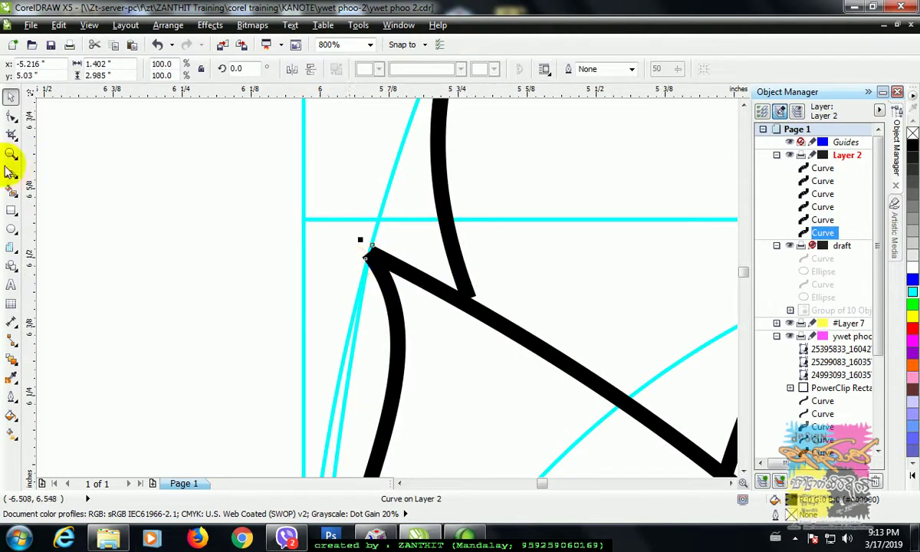
left_click(10, 115)
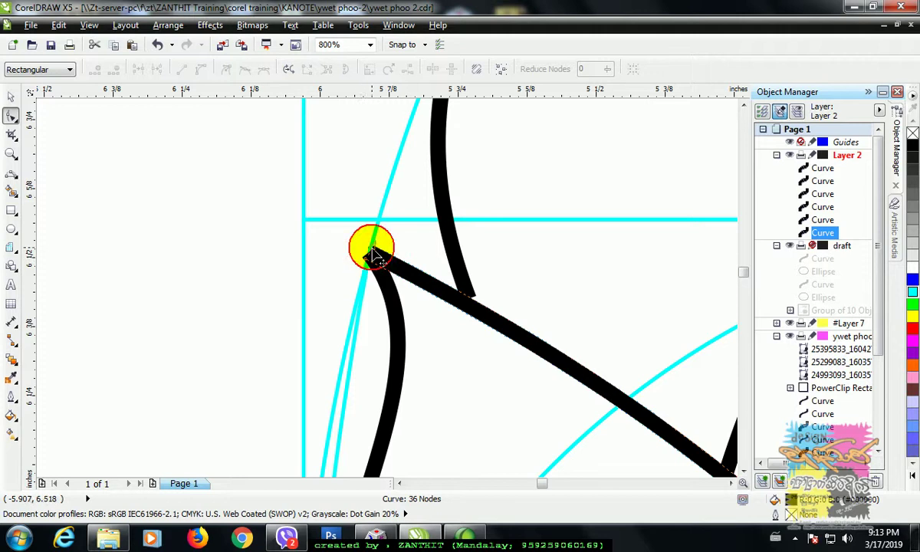
left_click(372, 259)
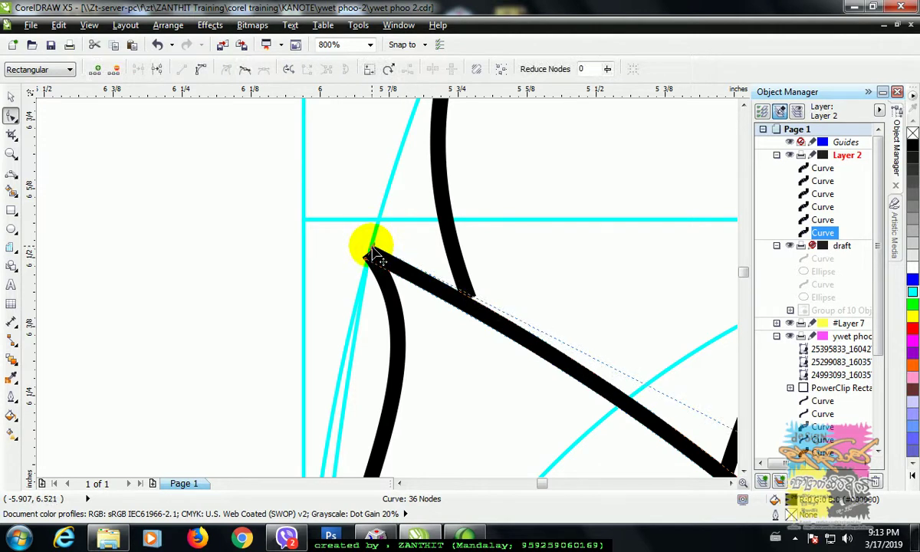
double_click(372, 254)
mouse_move(372, 255)
left_mouse_down()
mouse_move(352, 242)
mouse_move(362, 258)
left_mouse_up()
scroll(451, 346, "down", 1)
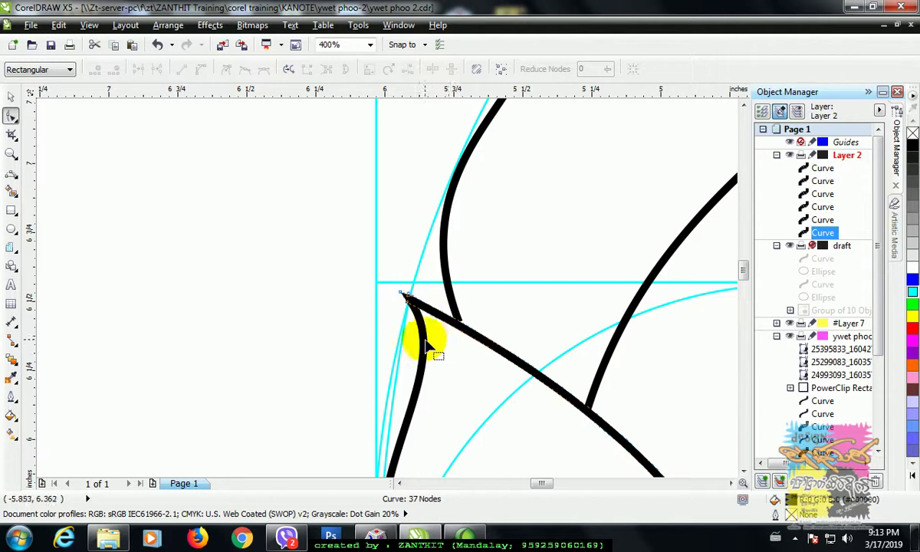
- Tuck the lower end of the upper side curve into the spiral petal's outline
left_click(423, 344)
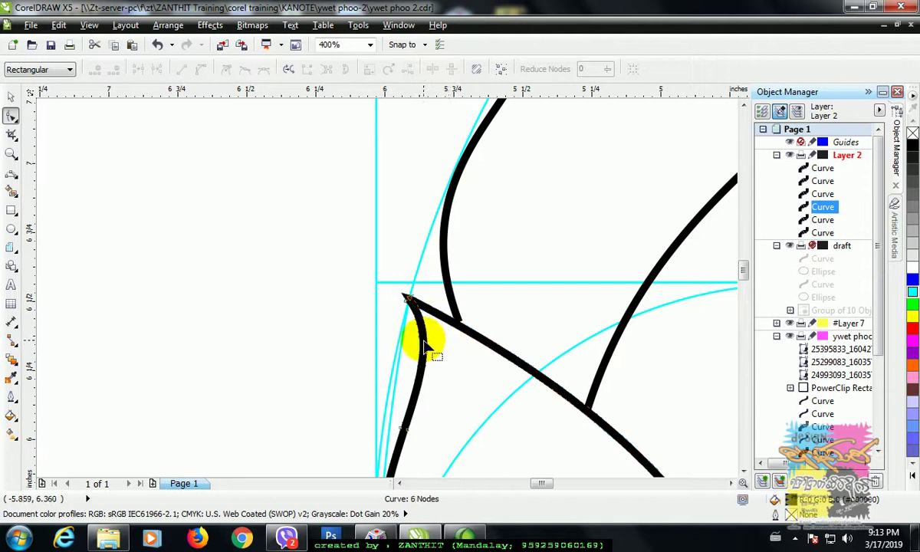
left_click(458, 315)
left_click_drag(461, 323, 466, 329)
- Taper the free end of the upper side curve's short arc to a sharp point by bringing its two corner nodes together
scroll(659, 411, "down", 2)
scroll(559, 305, "up", 3)
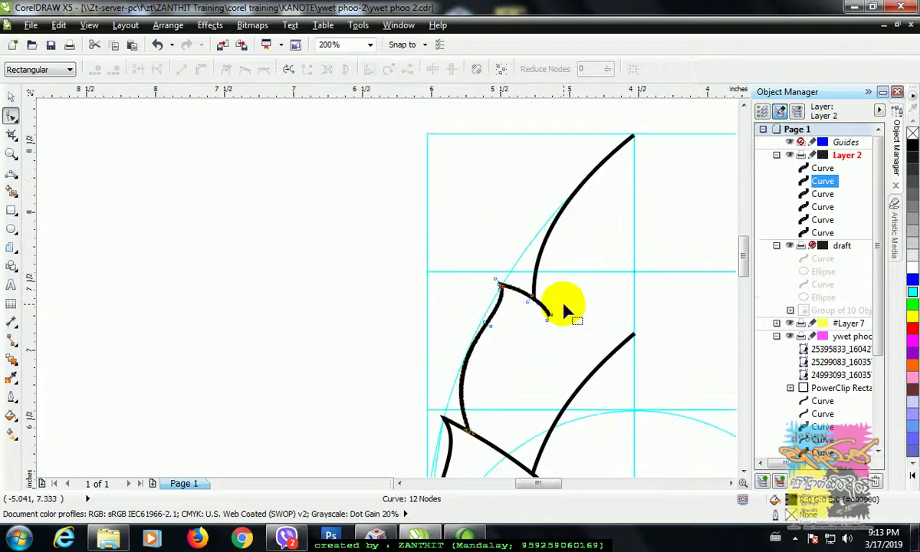
left_click_drag(553, 354, 541, 327)
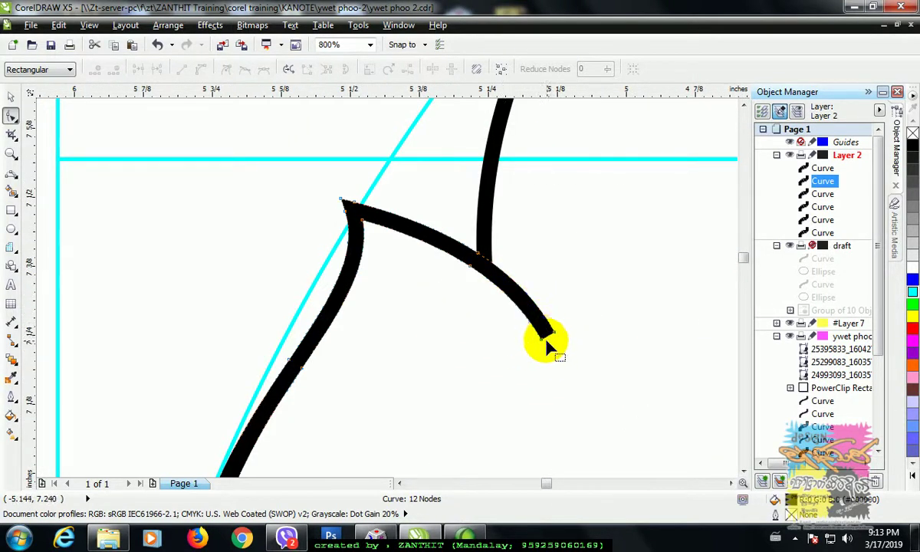
left_click_drag(542, 338, 556, 338)
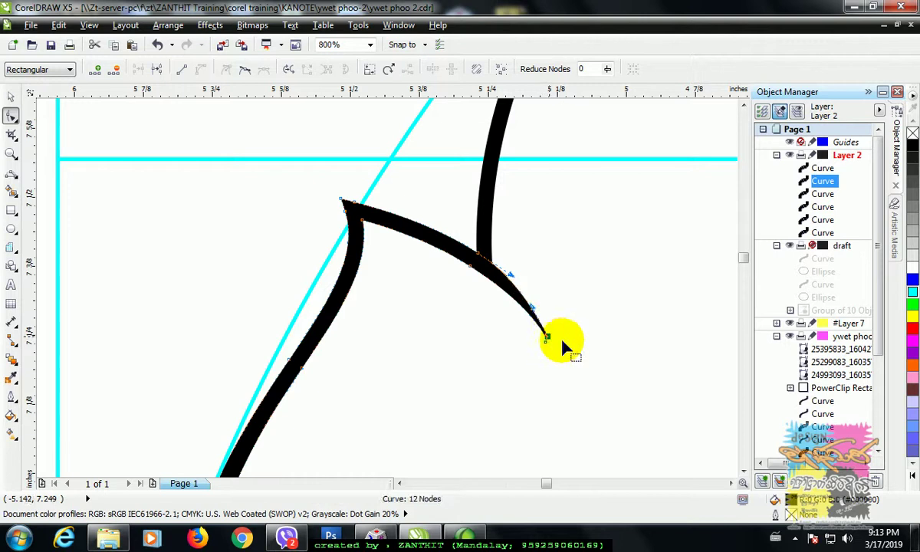
left_click(562, 341)
scroll(530, 366, "down", 2)
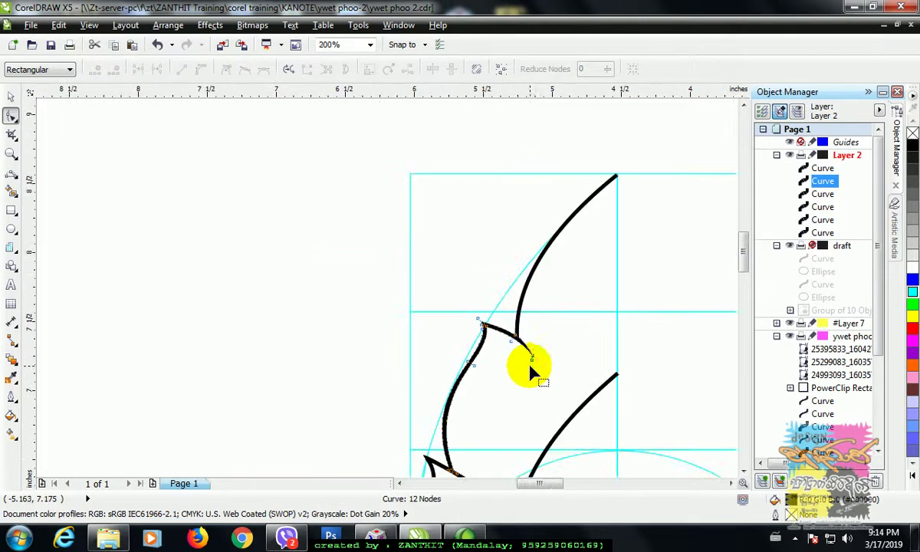
- Add a node on each edge of the lower side curve's short arc and taper the arc's free end to a sharp point
left_click_drag(744, 260, 743, 311)
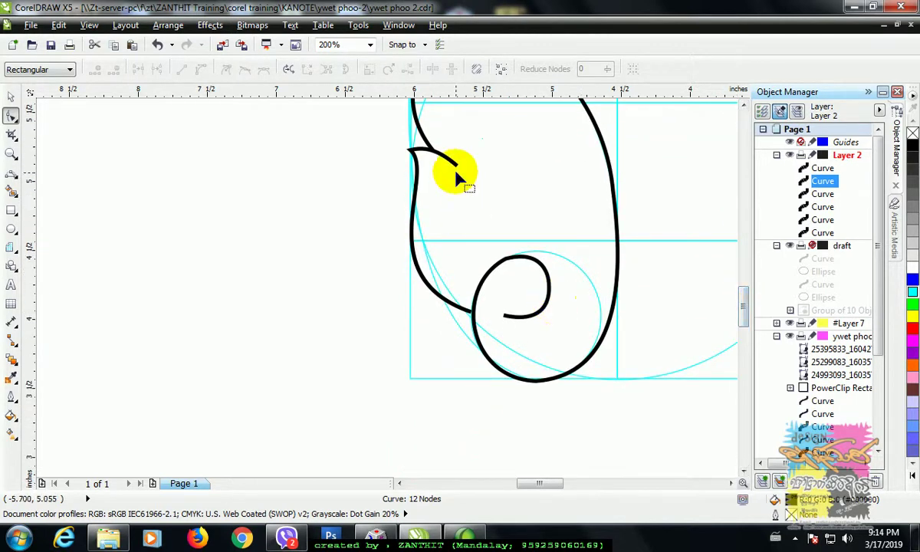
scroll(455, 176, "up", 1)
left_click(375, 158)
scroll(376, 161, "up", 1)
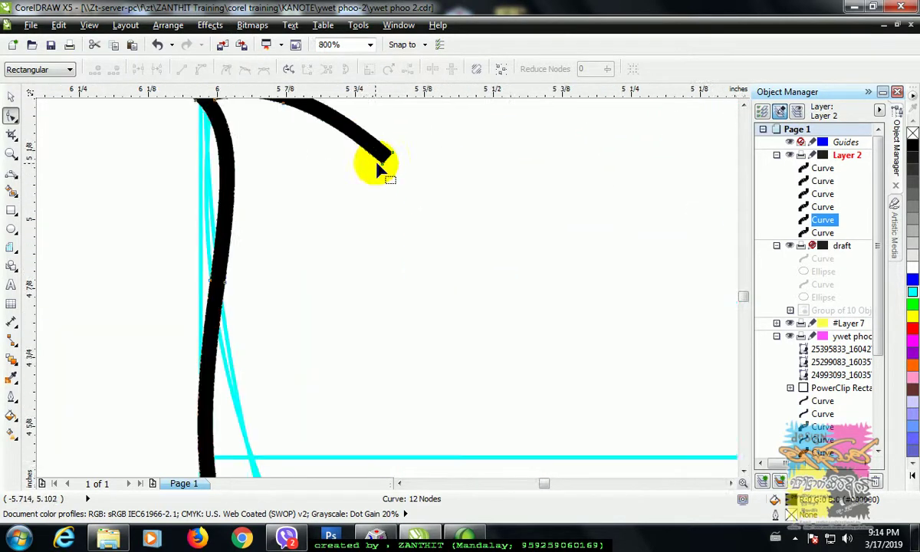
left_click_drag(744, 297, 746, 295)
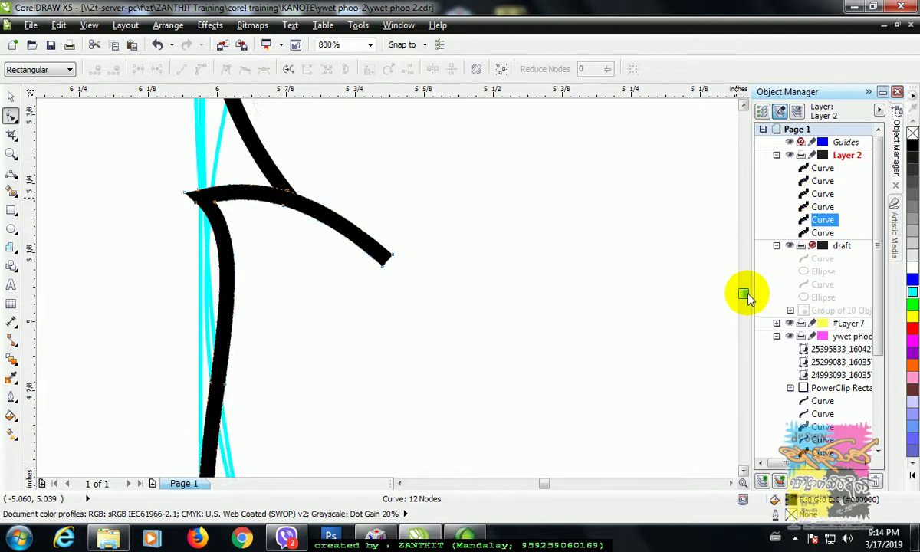
double_click(323, 208)
double_click(323, 212)
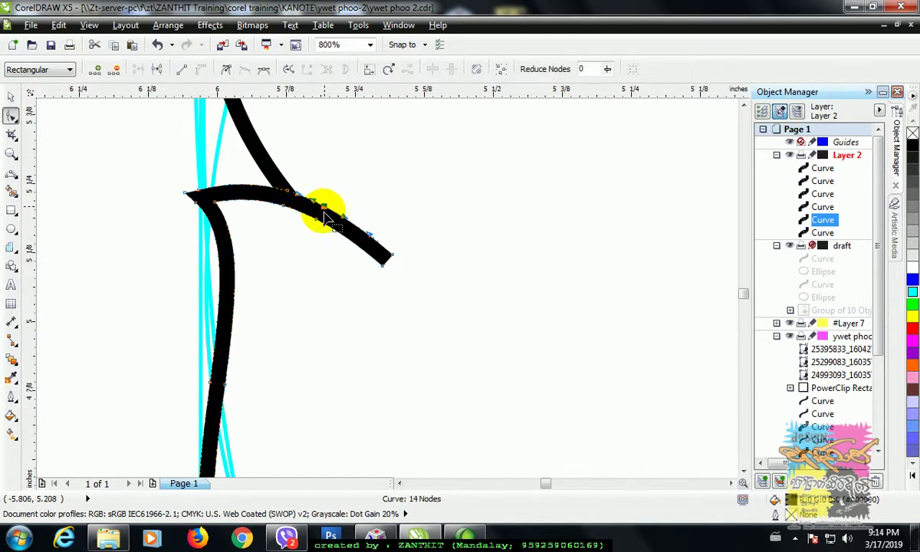
left_click(399, 289)
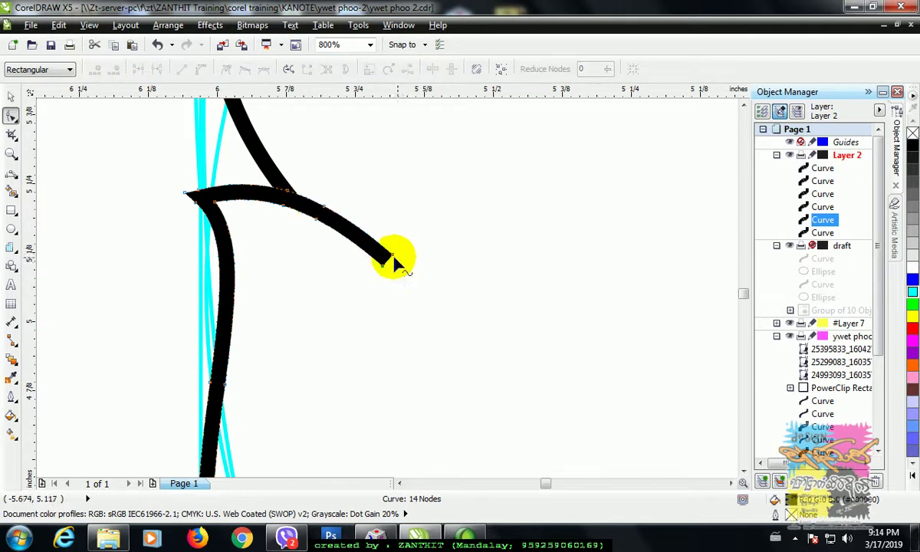
left_click_drag(391, 261, 385, 259)
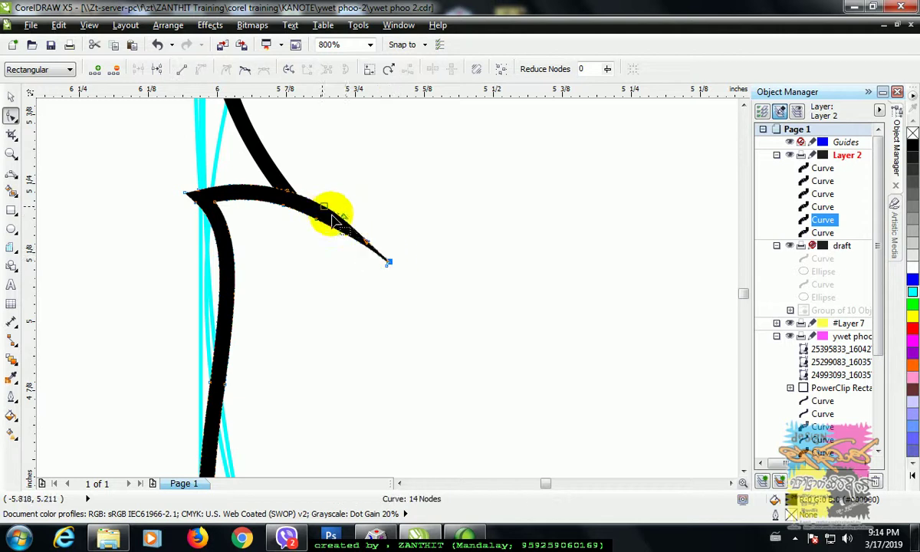
- Undo the taper and added nodes on the lower side curve's short arc and align its two end nodes horizontally, vertically and by control points
left_click(452, 320)
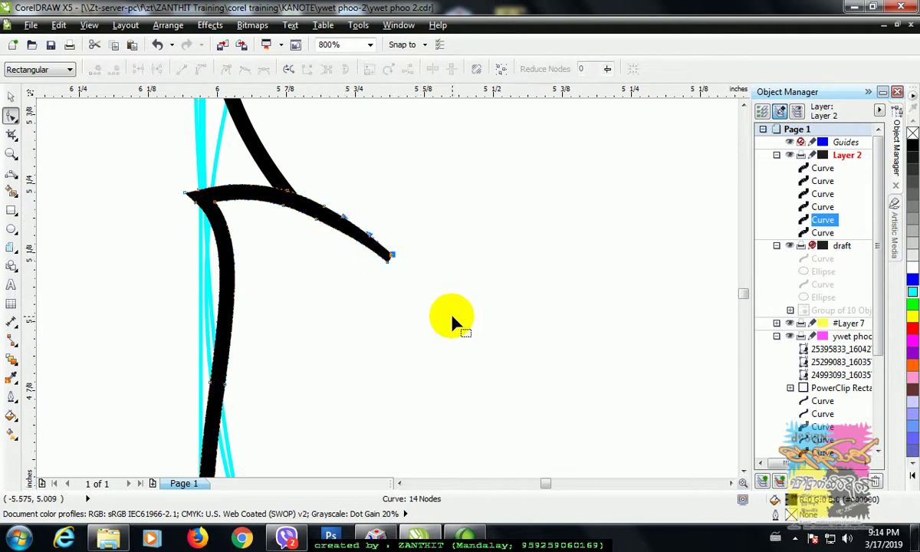
key("Delete")
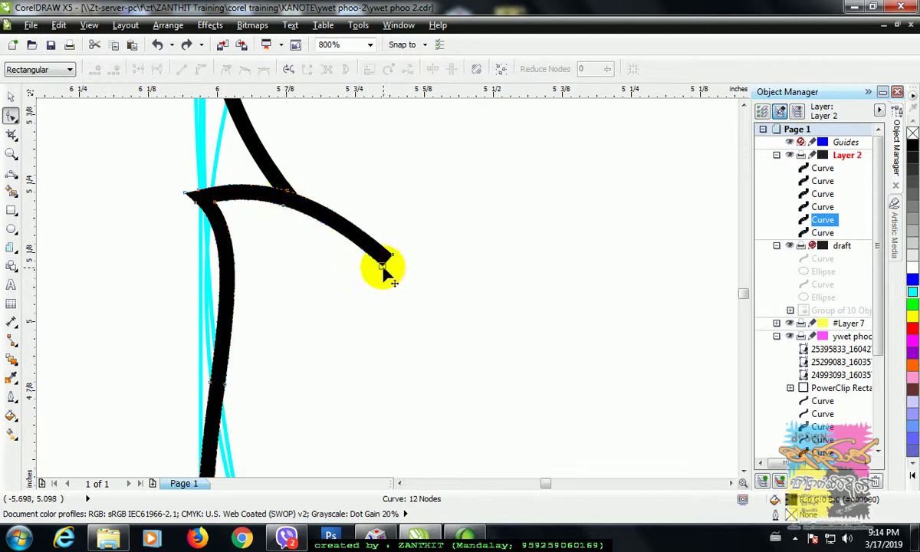
left_click(382, 261)
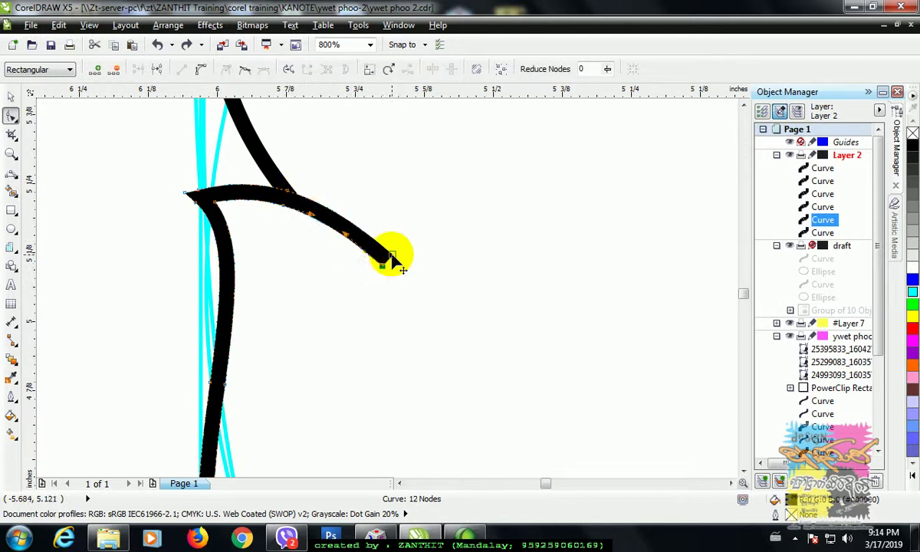
left_click_drag(392, 258, 386, 266)
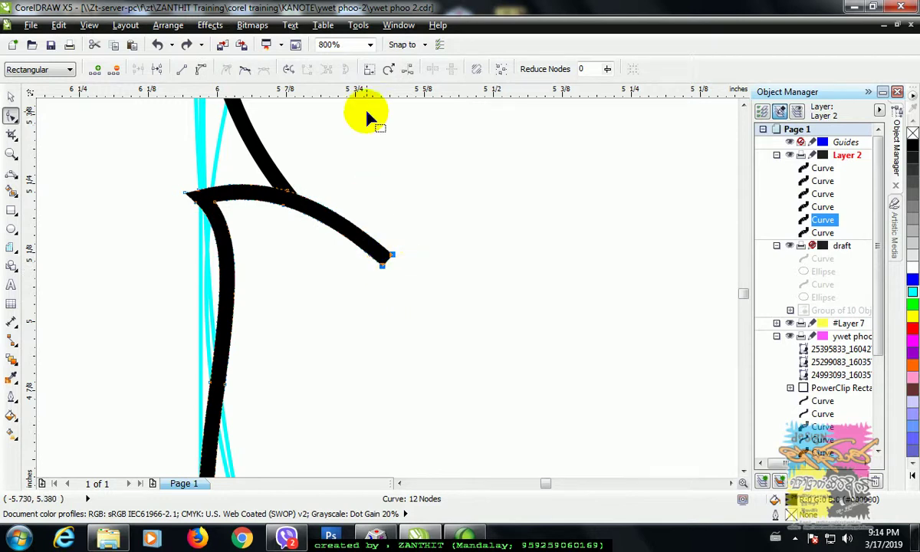
left_click(387, 265)
left_click(383, 266)
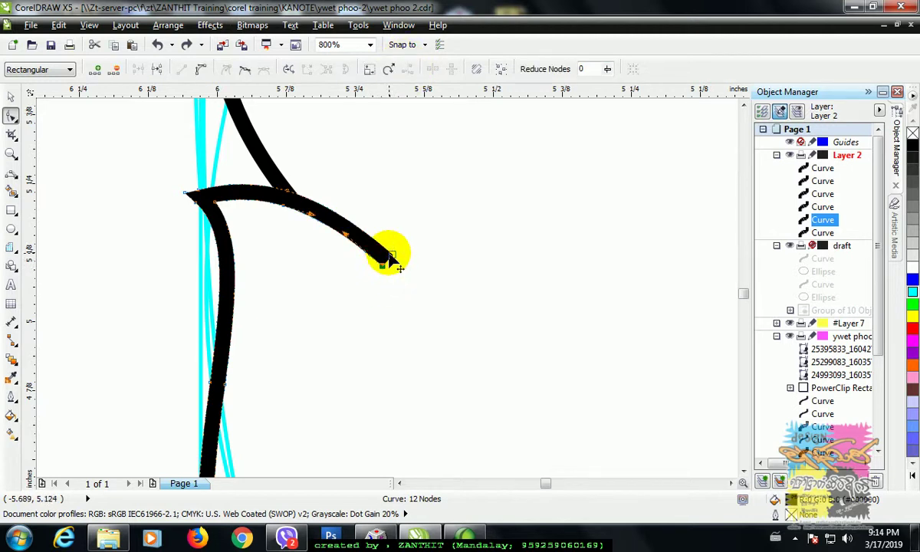
left_click(391, 262)
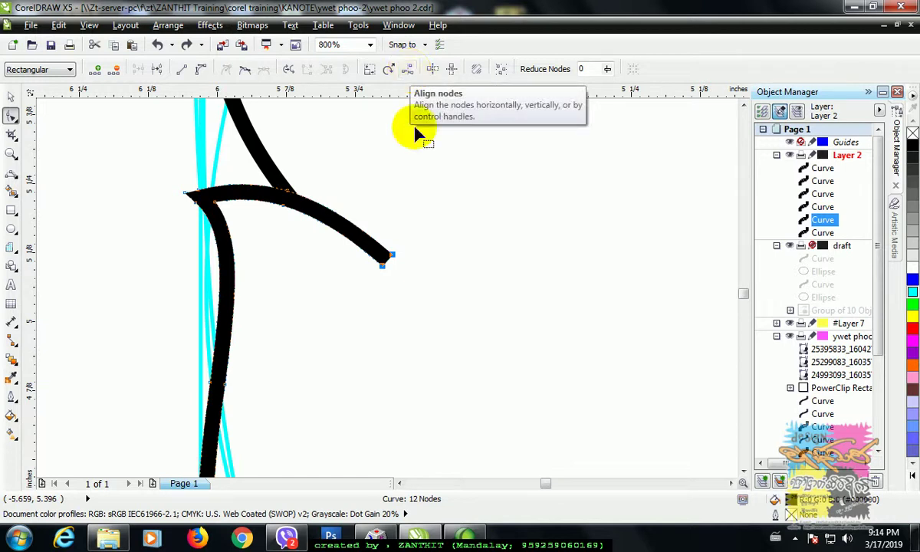
left_click(409, 70)
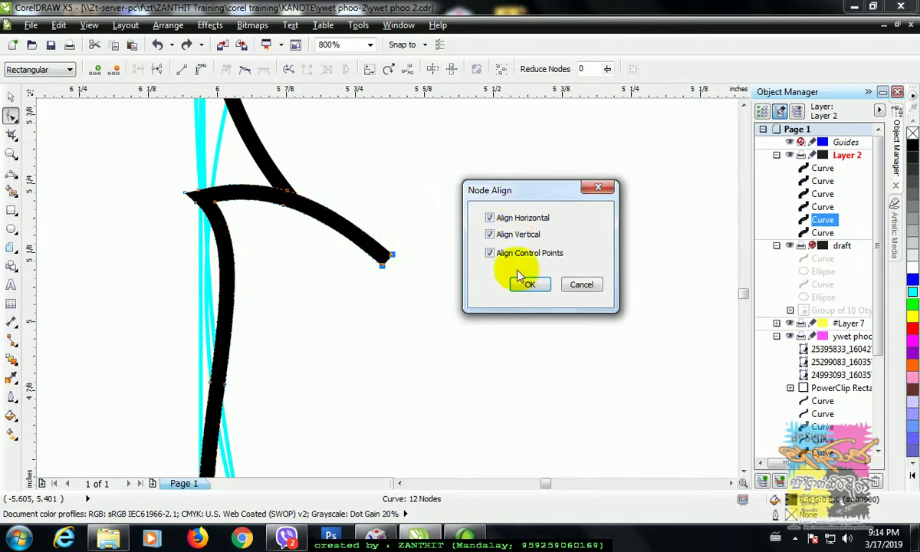
left_click(527, 286)
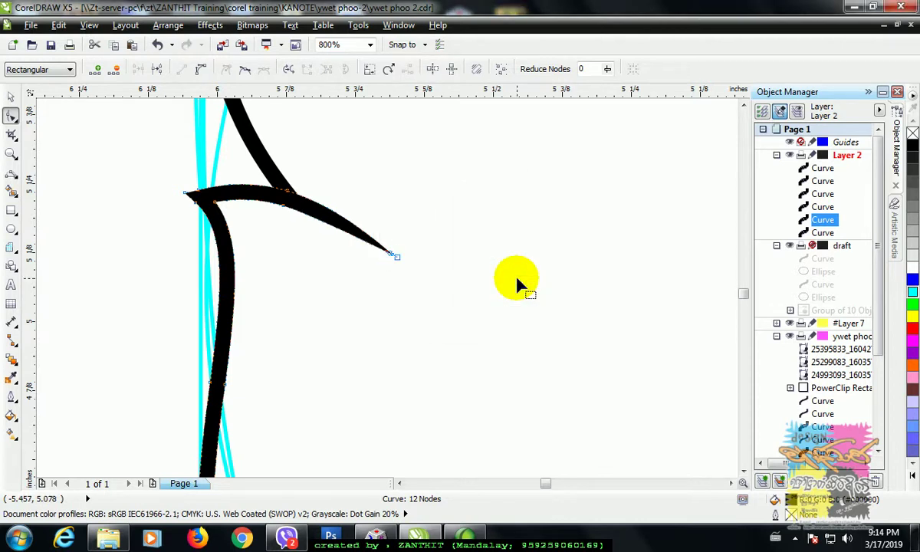
- Move the aligned end nodes of the lower side curve's short arc slightly down so the sharp tip continues the arc
left_click(434, 295)
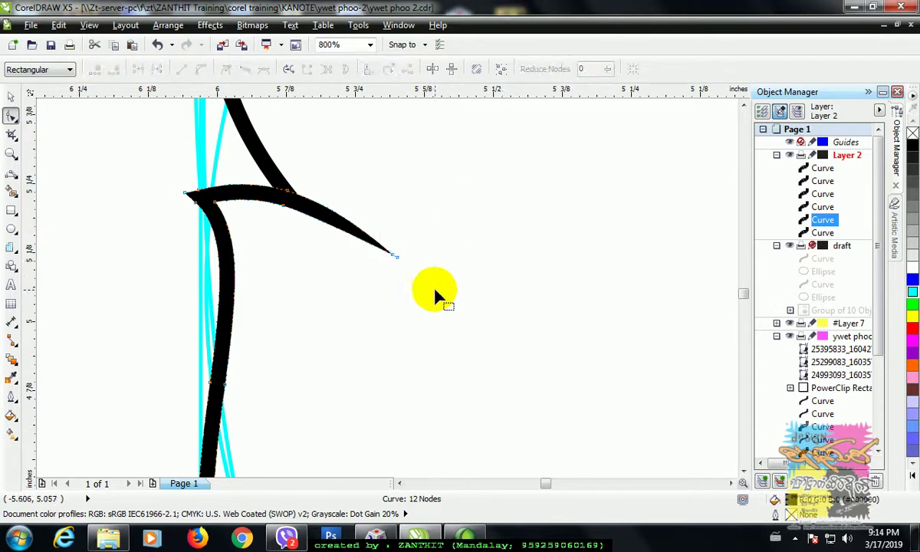
left_click(391, 259)
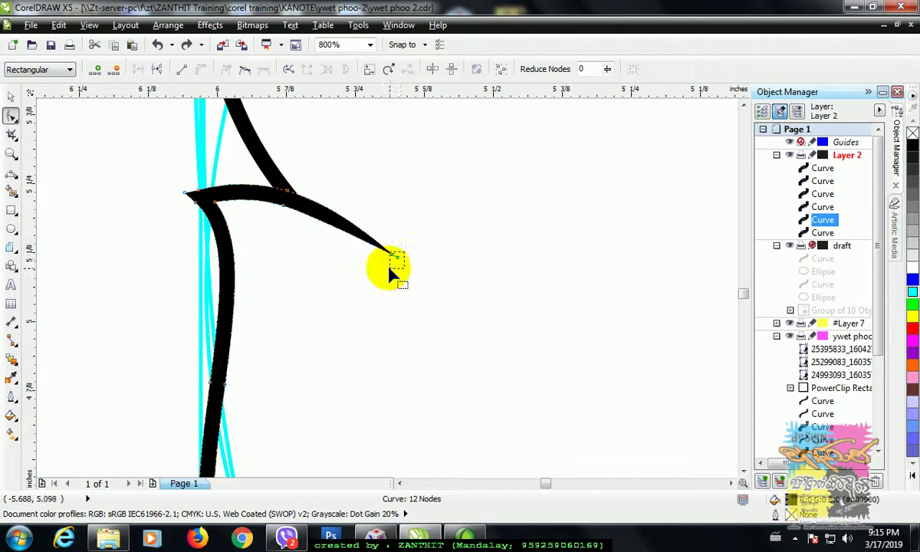
left_click_drag(394, 259, 391, 263)
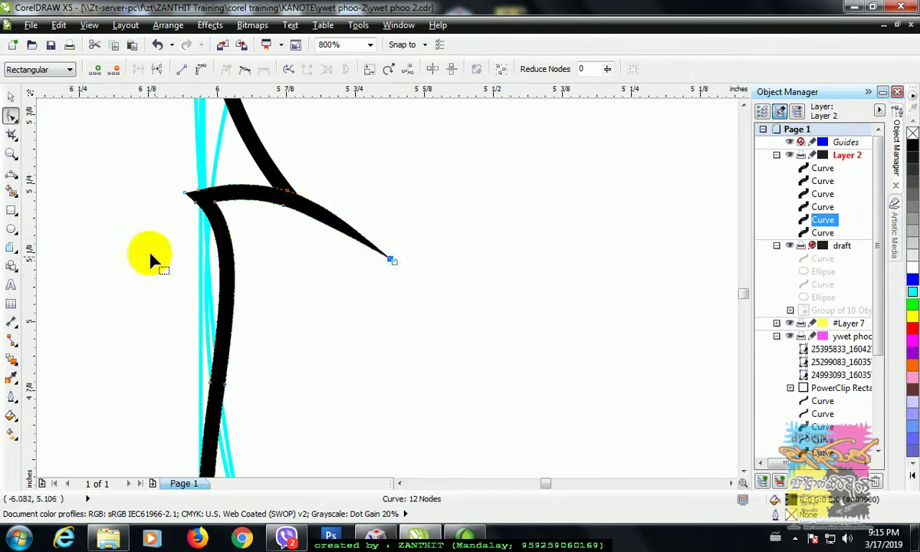
left_click(269, 263)
scroll(269, 263, "down", 1)
scroll(353, 297, "down", 1)
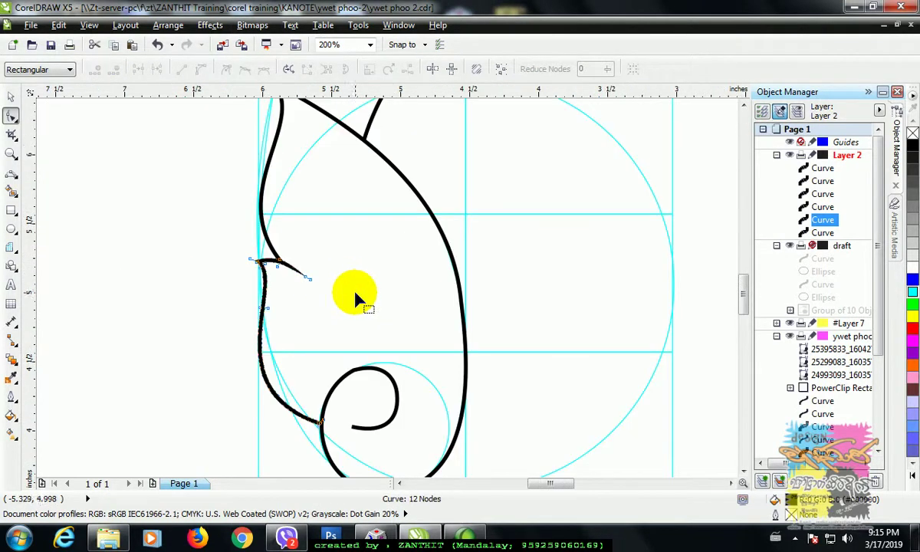
- Align the two nodes at the spiral petal's inner end horizontally, vertically and by control points to form a point
left_click(357, 433)
scroll(355, 432, "up", 3)
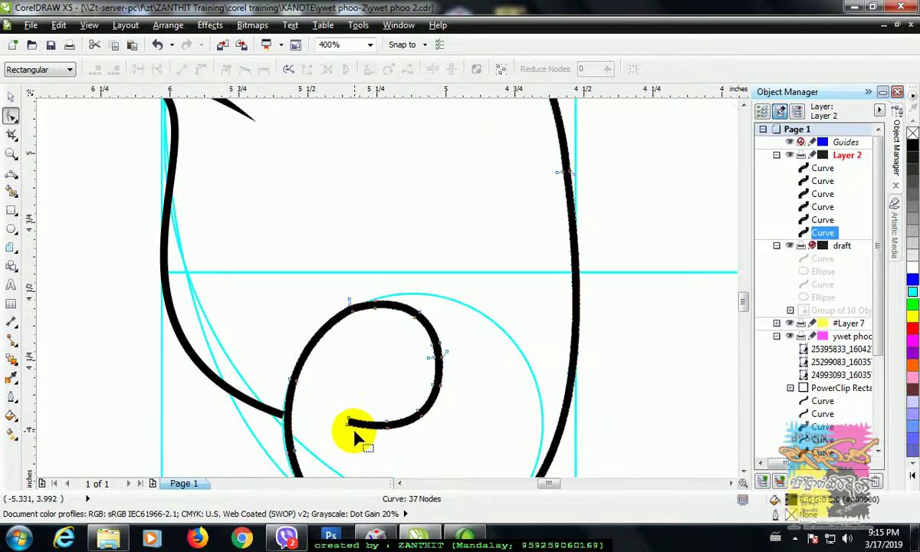
left_click_drag(343, 427, 346, 428)
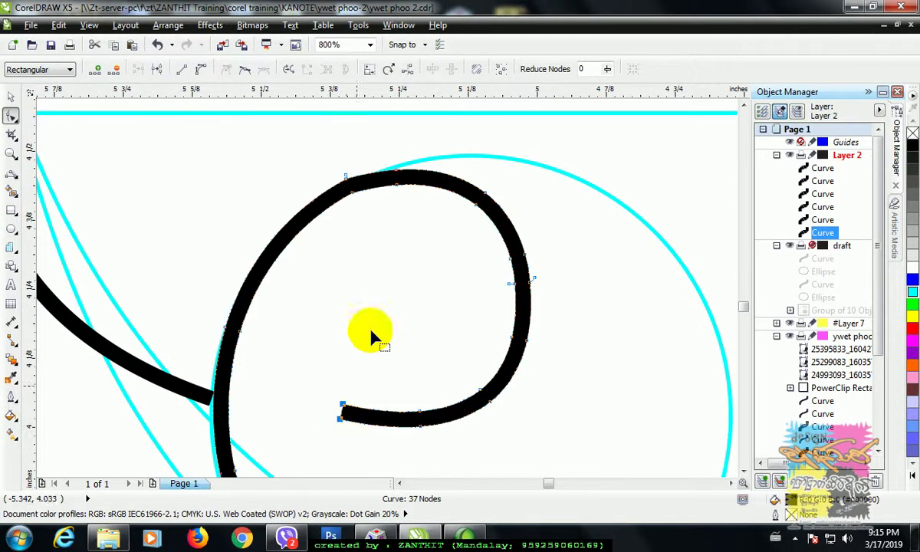
left_click(407, 71)
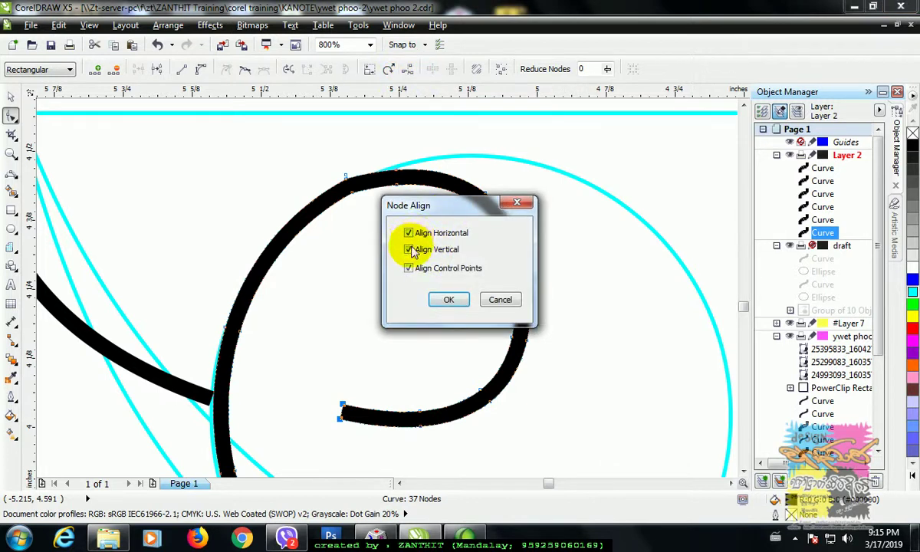
left_click(448, 300)
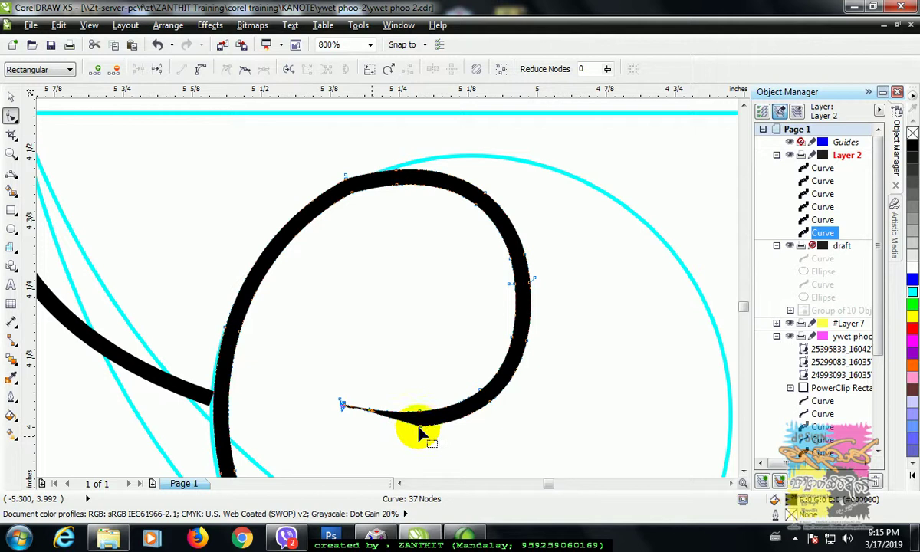
- Adjust the nodes at the spiral petal's inner tip, shifting the point slightly down to follow the stroke's direction
left_click(343, 406)
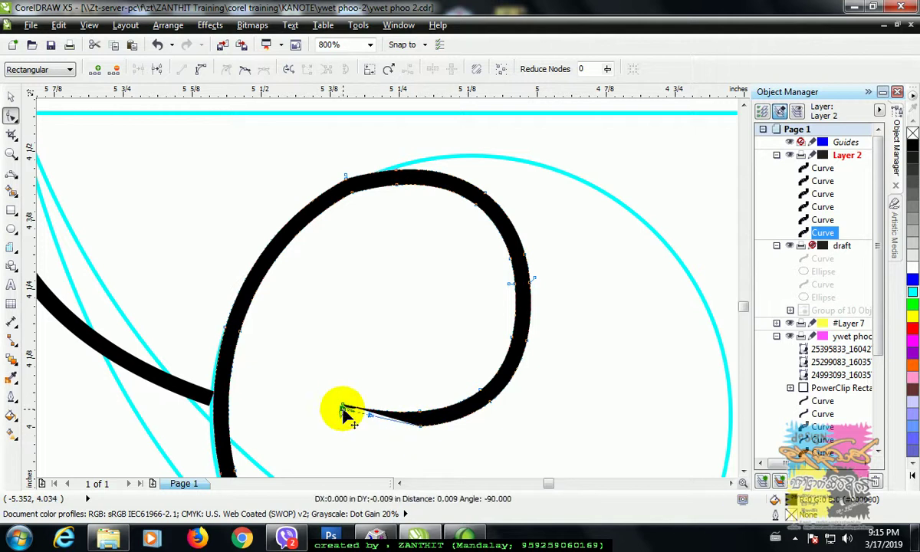
left_click_drag(345, 412, 345, 415)
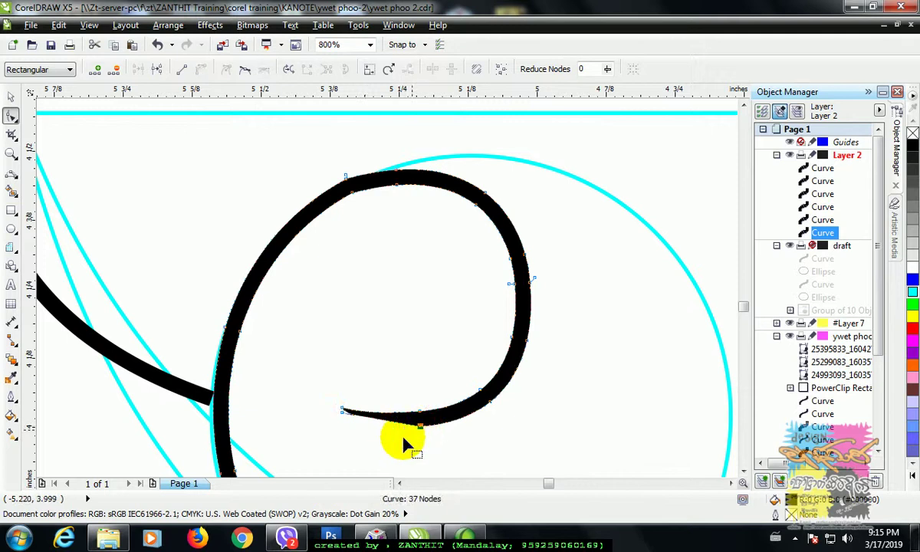
left_click(427, 426)
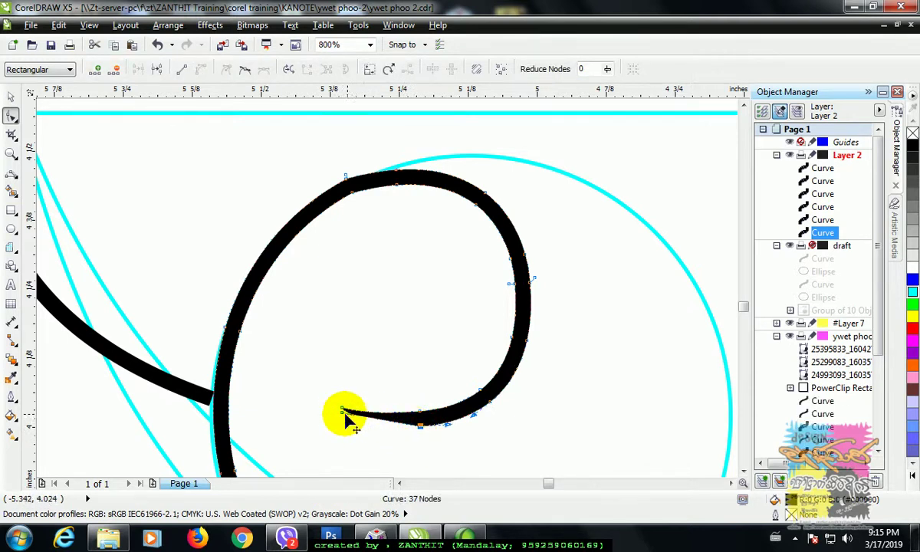
left_click_drag(342, 412, 364, 424)
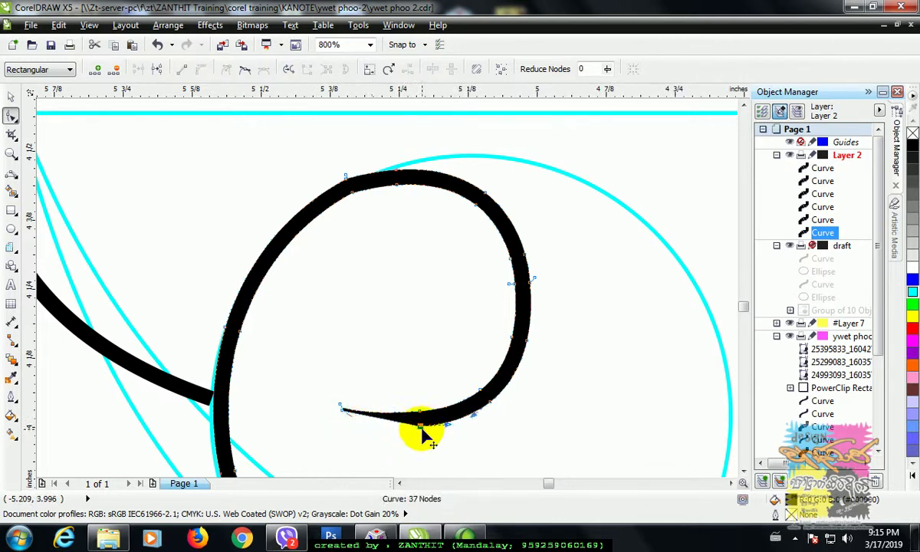
- Convert the lower edge segment beside the spiral's inner tip to a curve and bend it into a smooth taper
right_click(406, 427)
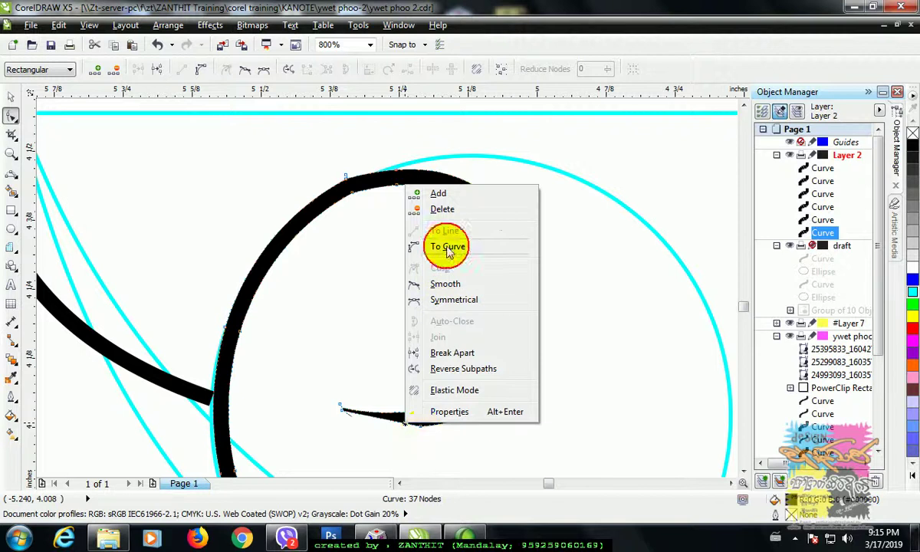
left_click(438, 246)
left_click_drag(398, 429, 414, 429)
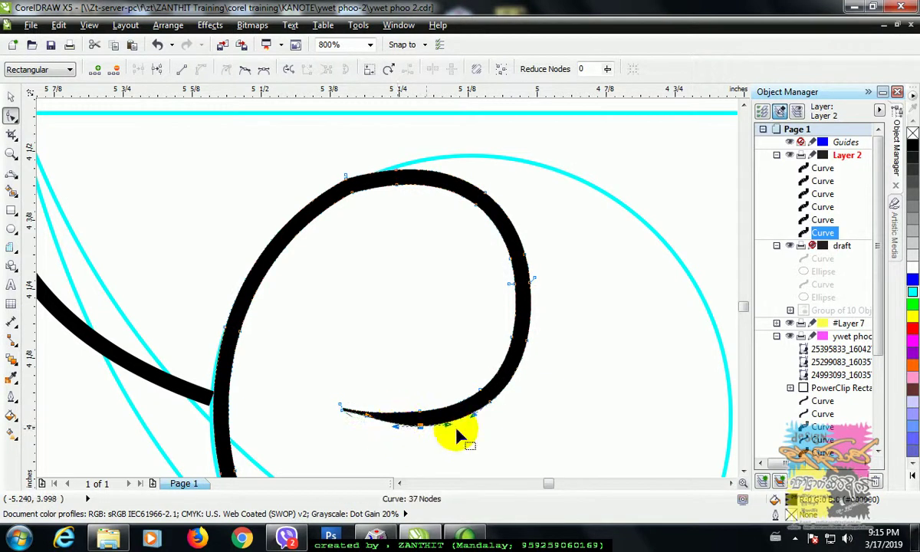
left_click(414, 425)
left_click(370, 435)
scroll(381, 423, "down", 3)
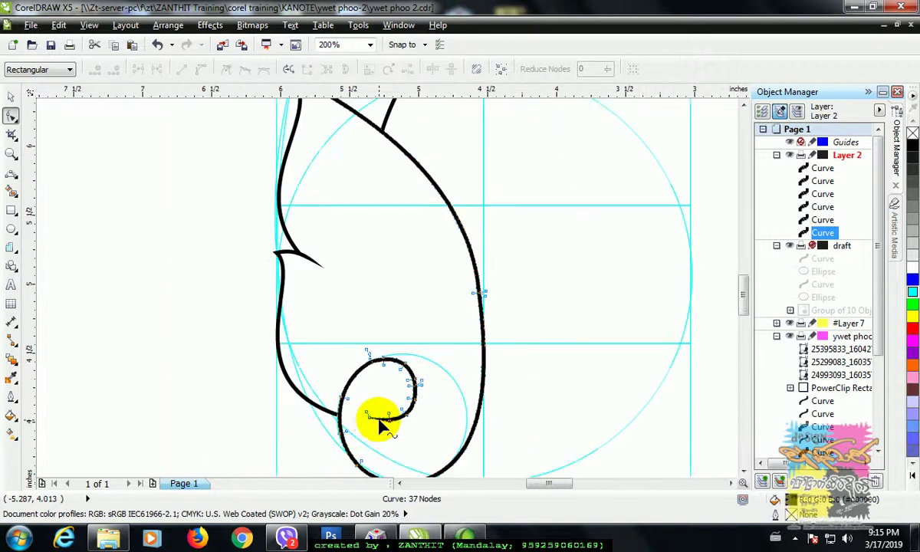
- Duplicate all six ornament curves, mirror the copy horizontally and place it against the original at the vertical centre line
left_click(10, 94)
left_click(103, 205)
mouse_move(742, 294)
left_mouse_down()
mouse_move(742, 281)
mouse_move(742, 290)
left_mouse_up()
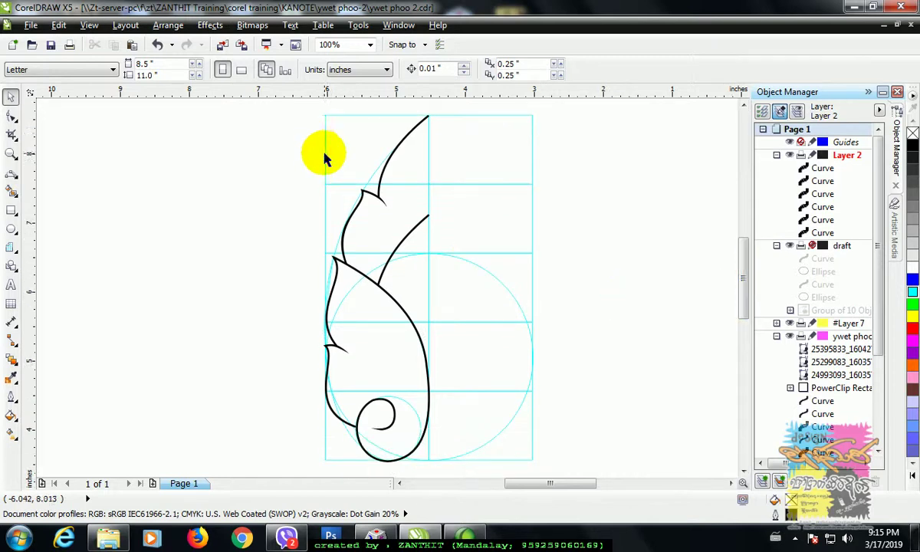
scroll(329, 148, "down", 2)
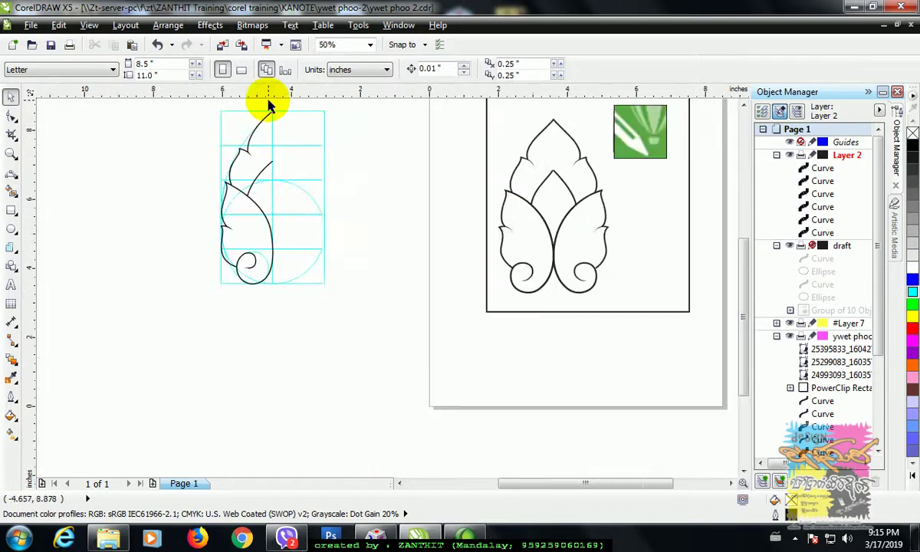
mouse_move(201, 106)
left_mouse_down()
mouse_move(298, 223)
mouse_move(310, 311)
left_mouse_up()
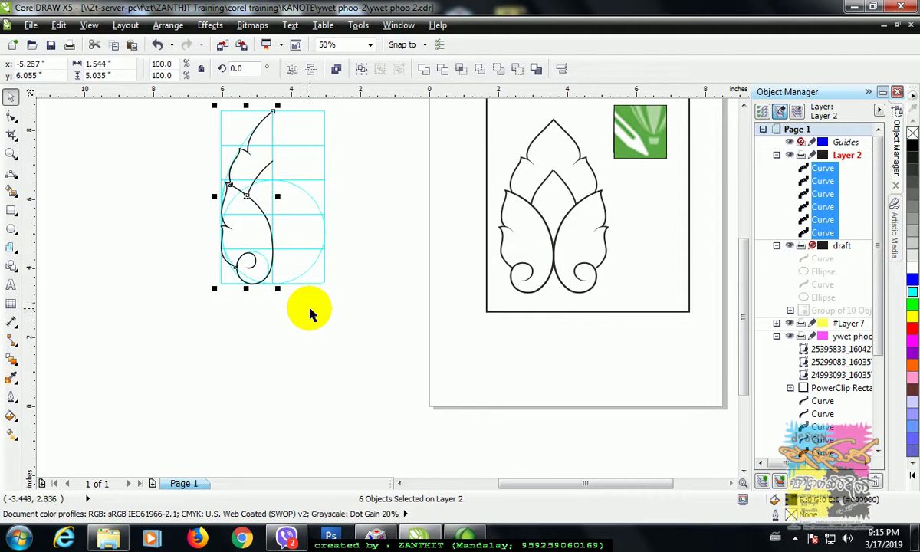
scroll(215, 164, "up", 2)
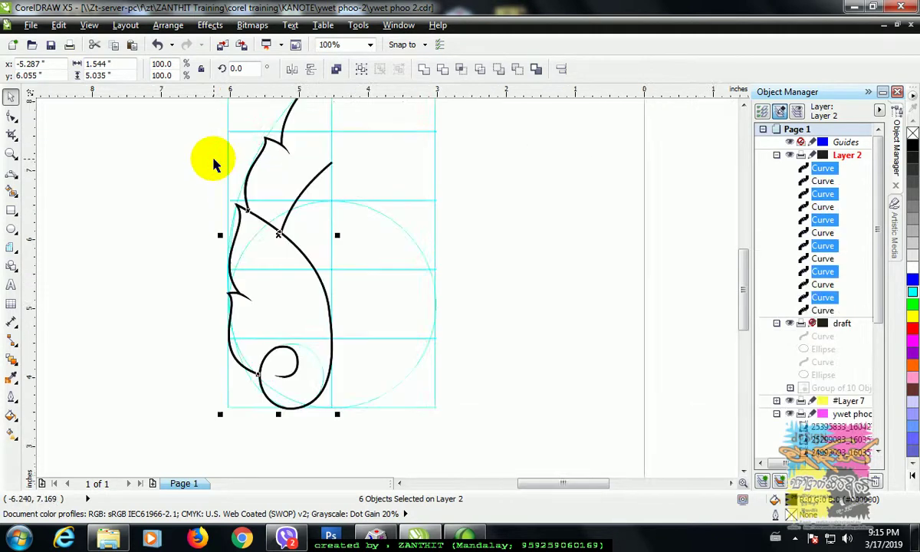
left_click(292, 69)
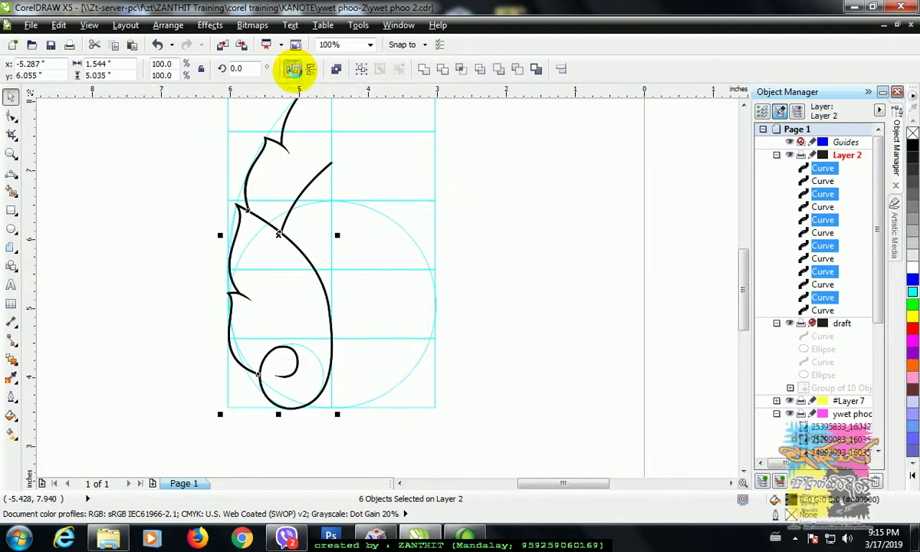
mouse_move(297, 236)
left_mouse_down()
mouse_move(372, 238)
mouse_move(384, 247)
left_mouse_up()
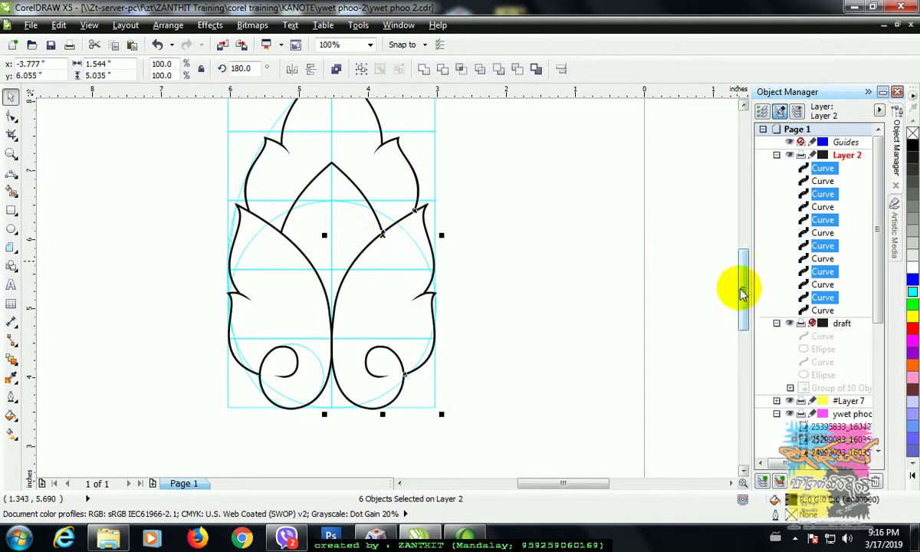
left_click_drag(744, 287, 752, 263)
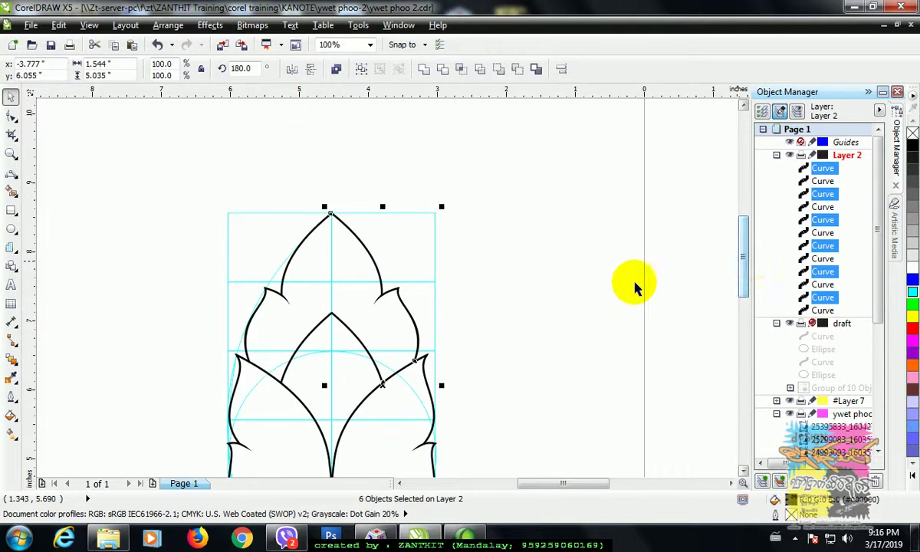
left_click(551, 281)
- Weld the two mirrored halves of the inner central petal into one curve
scroll(398, 306, "up", 1)
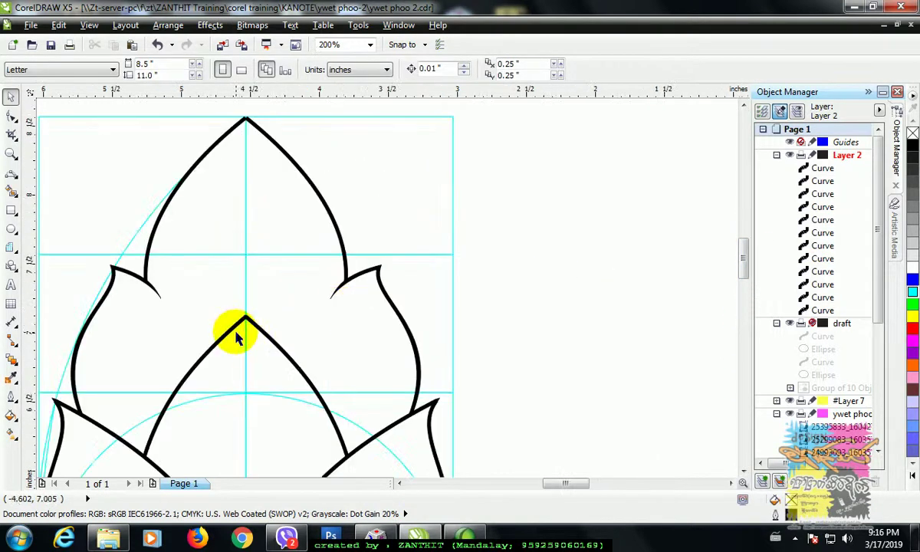
scroll(240, 329, "up", 2)
left_click(273, 289)
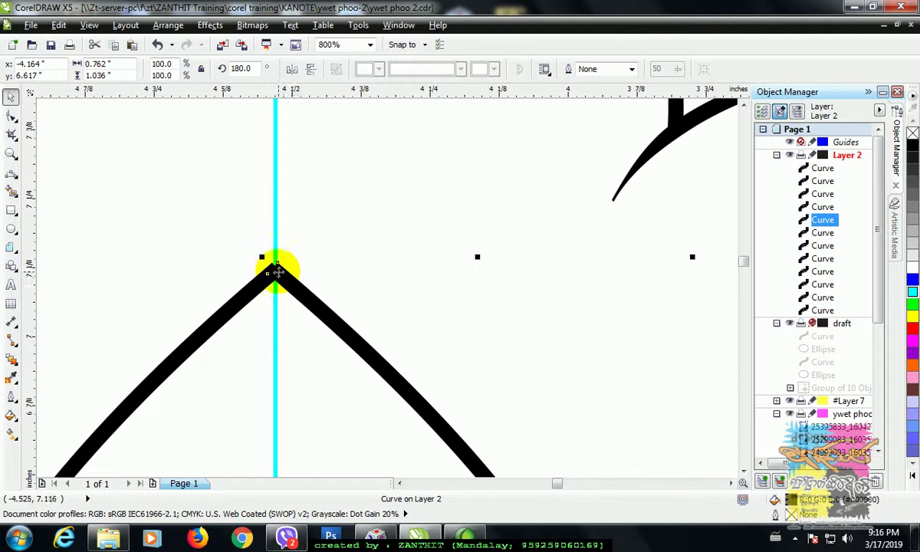
scroll(274, 270, "up", 1)
left_click(11, 117)
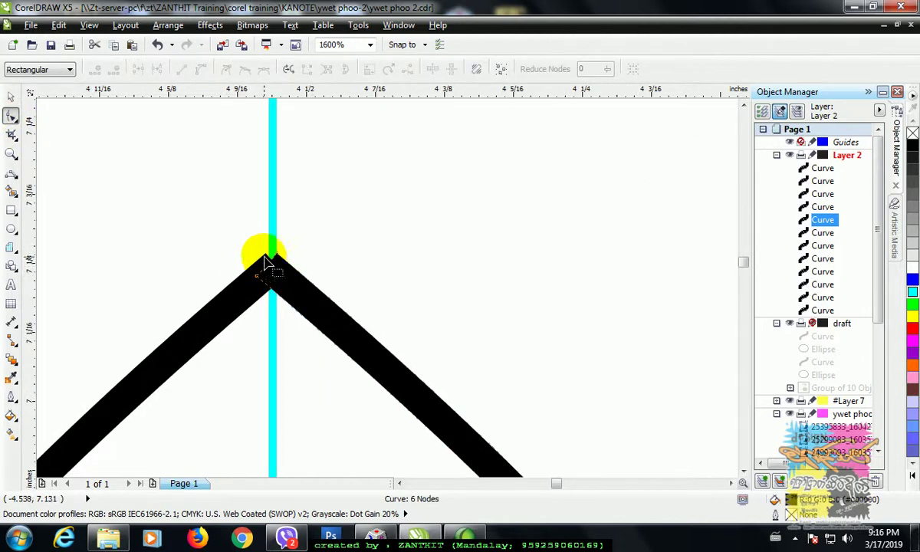
left_click(10, 96)
left_click(227, 313)
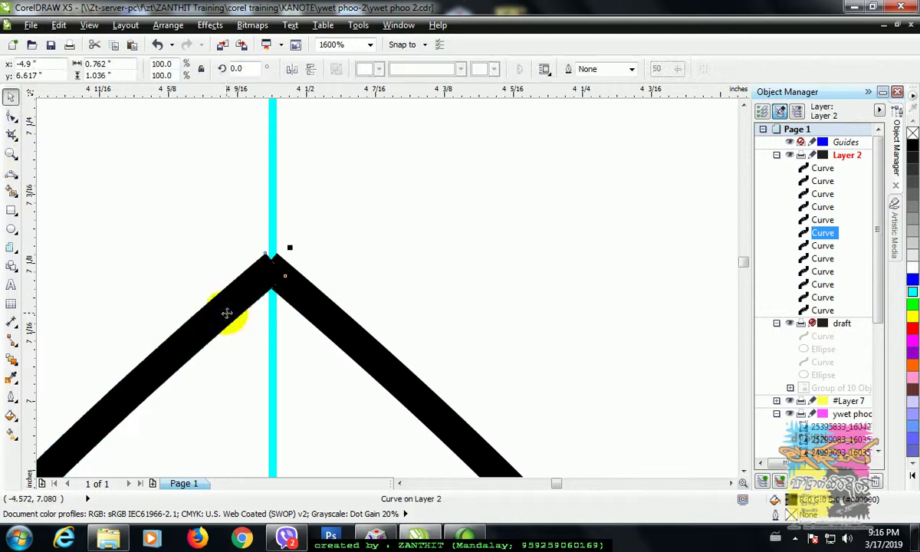
left_click(195, 309, "shift")
left_click(204, 315)
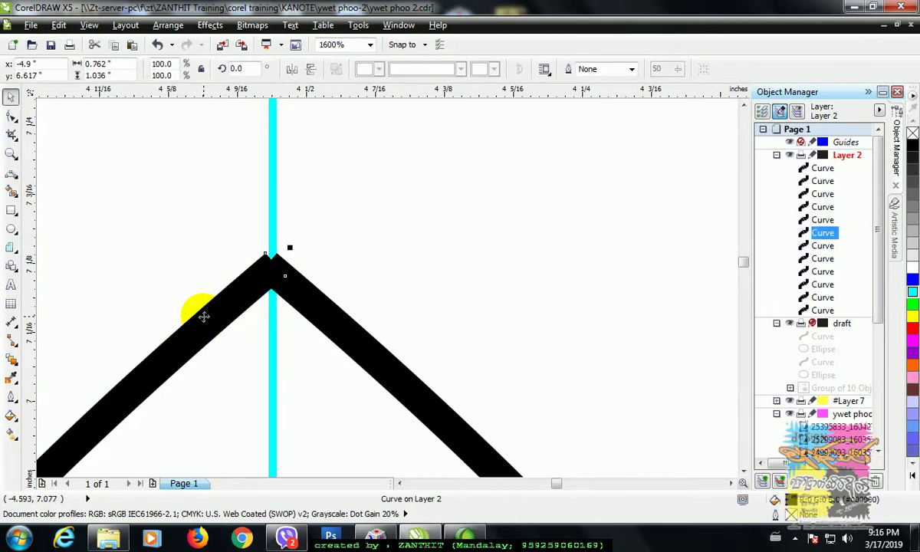
left_click(342, 325, "shift")
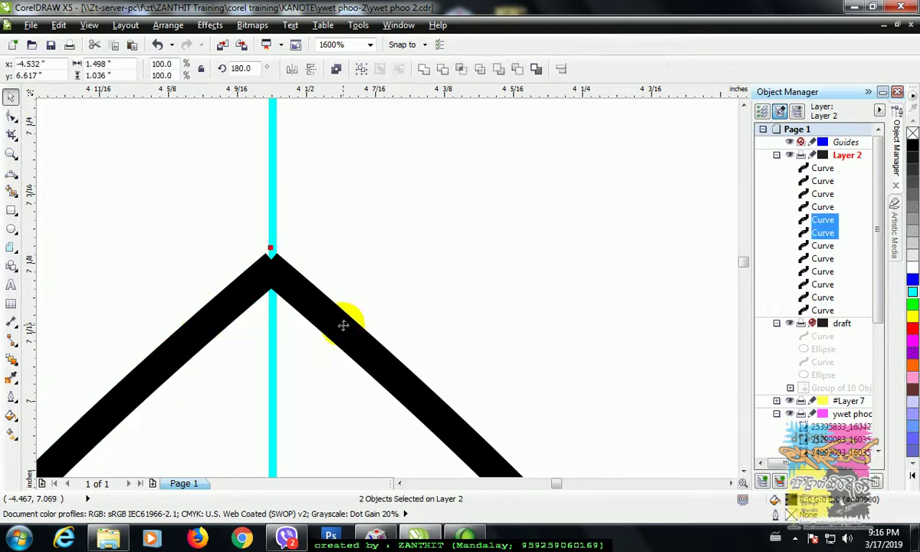
left_click(426, 75)
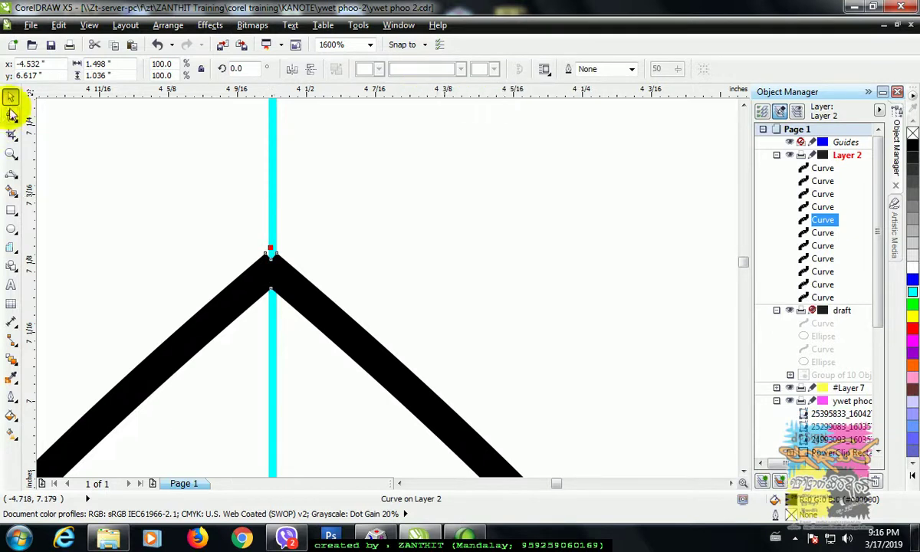
- Move the notch node at the inner petal's apex up along the centre line to form a sharp point
left_click(10, 115)
left_click_drag(271, 257, 274, 250)
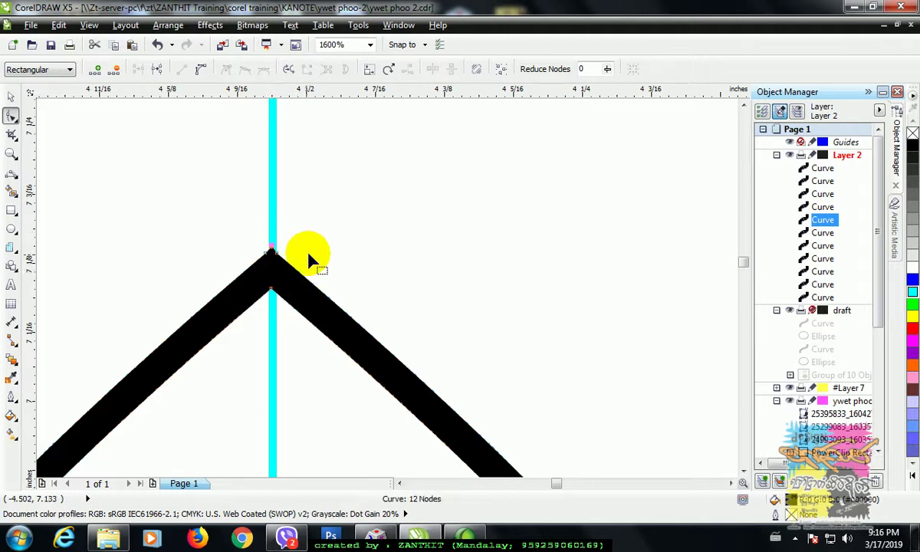
scroll(291, 269, "down", 2)
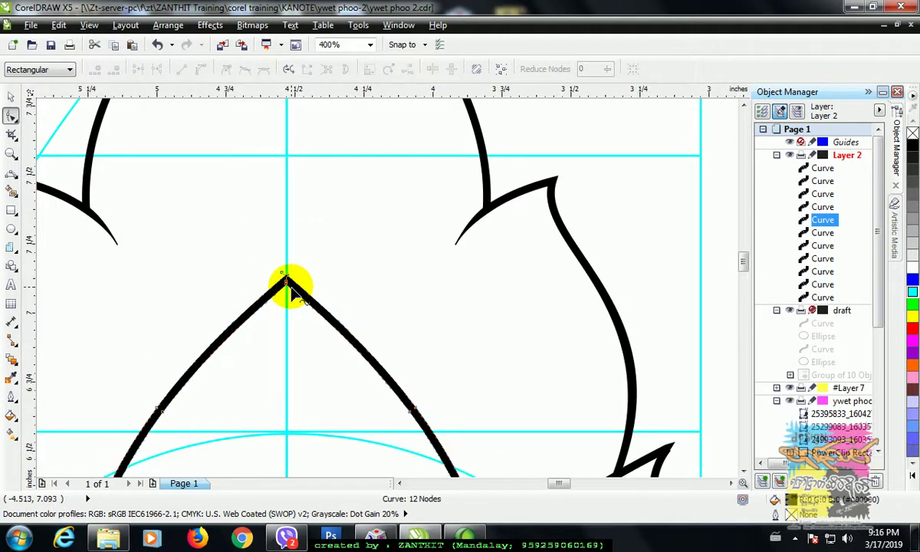
- Weld the two mirrored halves of the ornament's topmost outer petal into one curve
left_click_drag(743, 262, 744, 239)
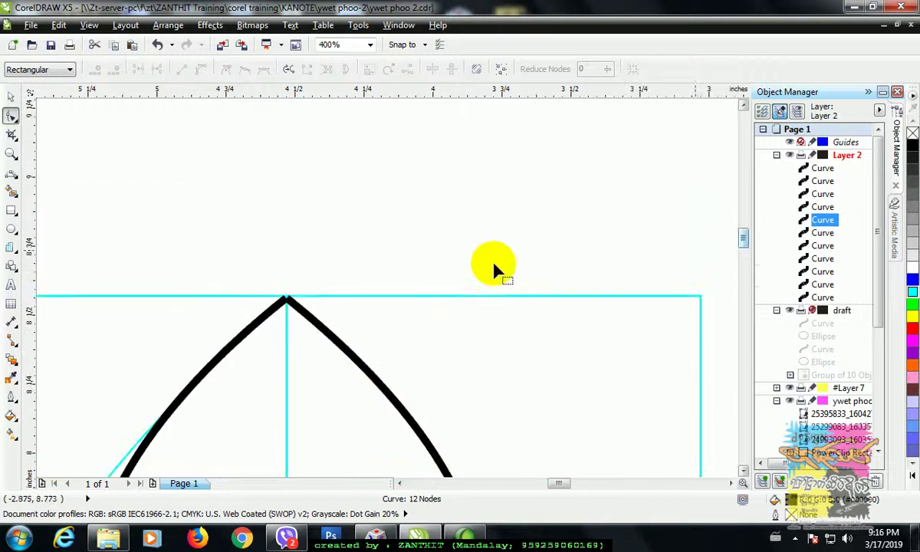
scroll(412, 276, "up", 1)
left_click(162, 325)
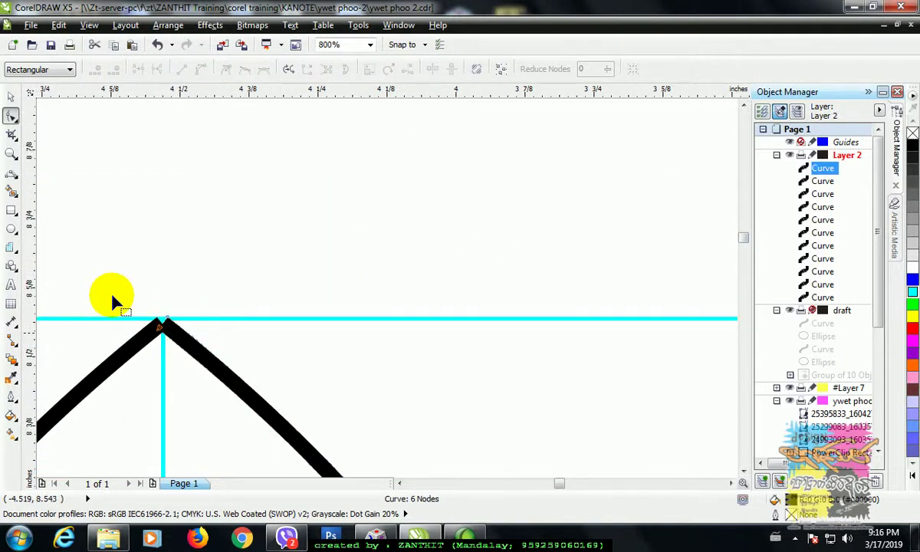
left_click(10, 98)
left_click(160, 366)
left_click(133, 350)
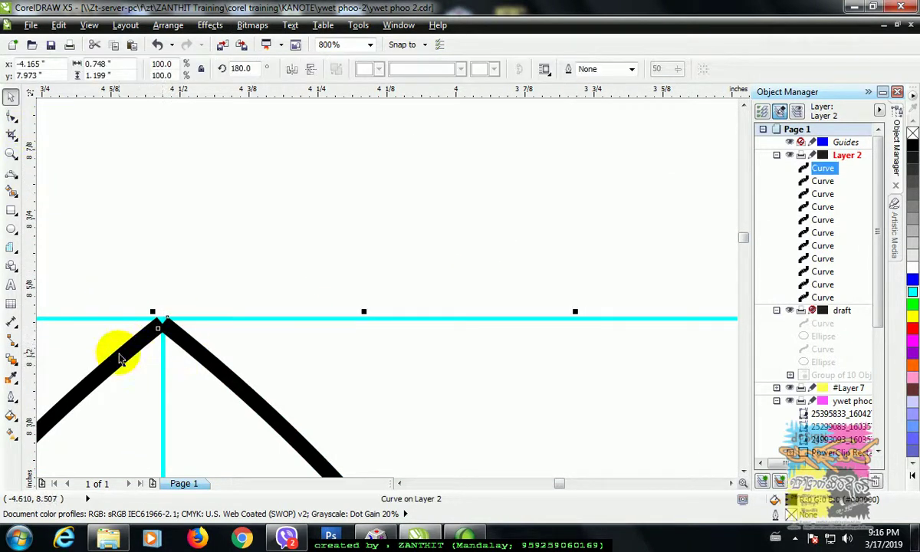
left_click(119, 365, "shift")
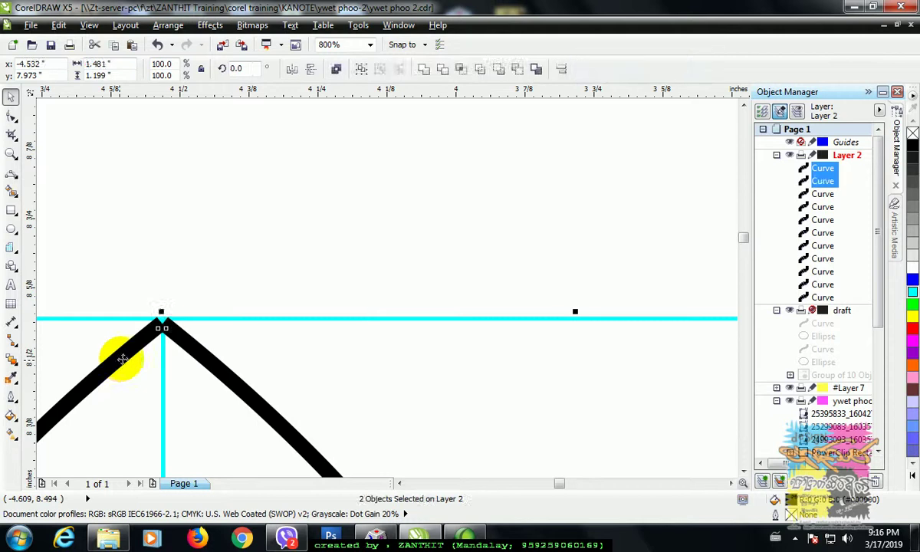
left_click(427, 73)
- Raise the notch node at the topmost petal's apex to close the gap with a sharp point
scroll(133, 335, "up", 2)
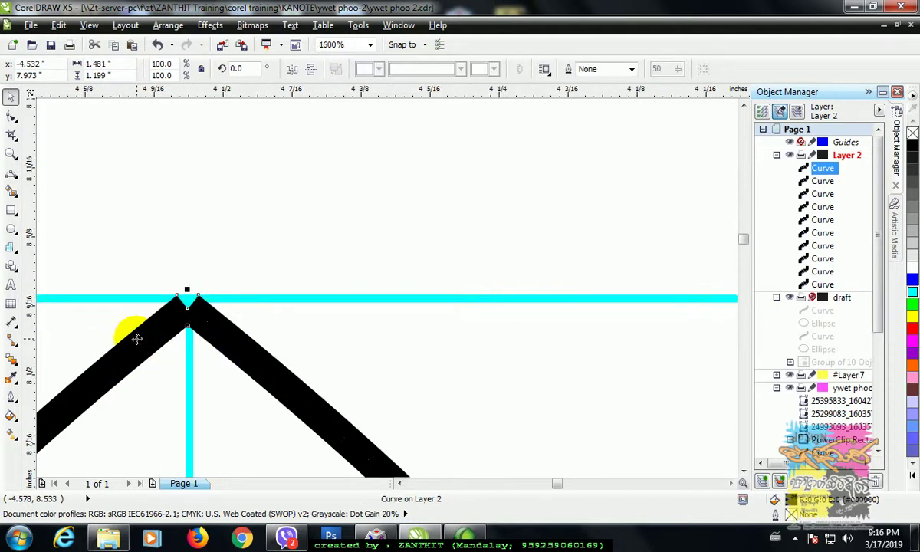
key("F10")
left_click_drag(238, 277, 242, 239)
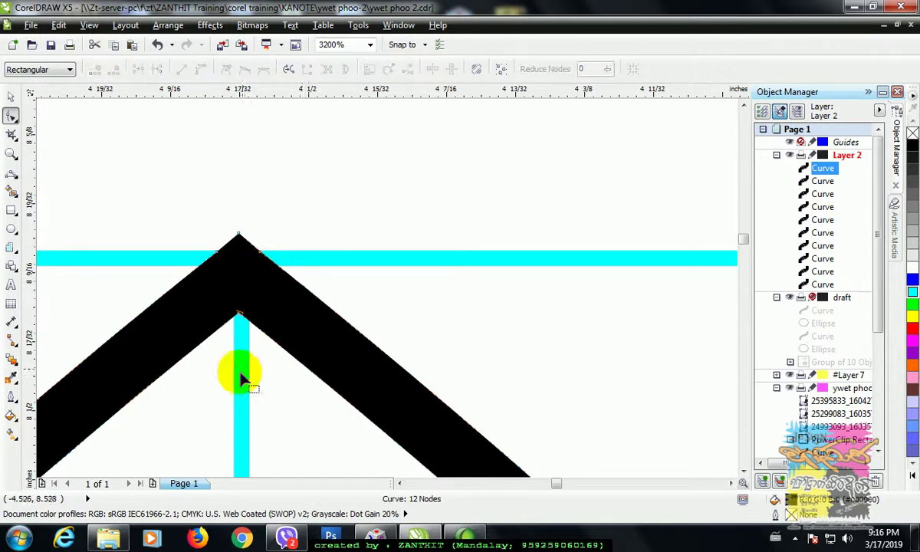
scroll(241, 376, "down", 2)
scroll(241, 380, "down", 2)
- Duplicate all ten curves of the finished ornament and place the copy about 4.4 inches left of the cyan draft
left_click_drag(744, 237, 748, 283)
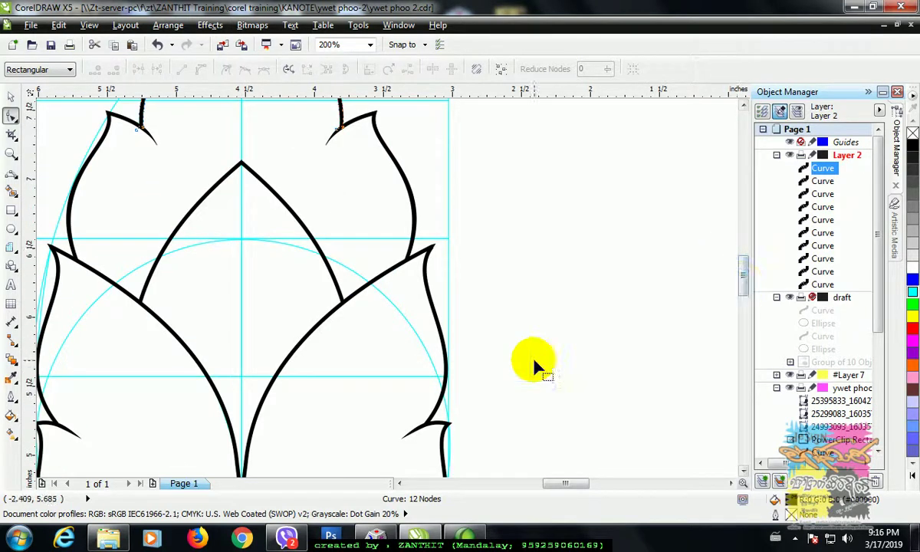
scroll(349, 360, "down", 2)
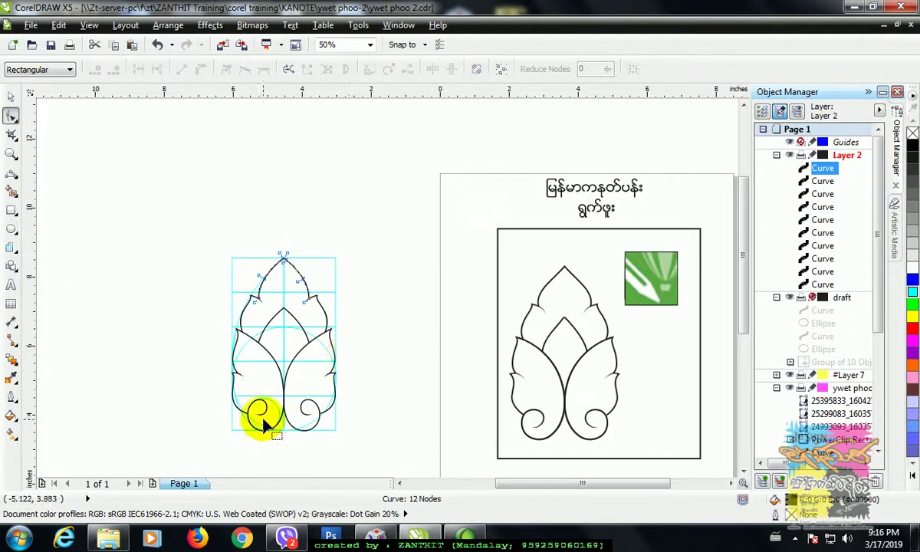
scroll(263, 427, "up", 1)
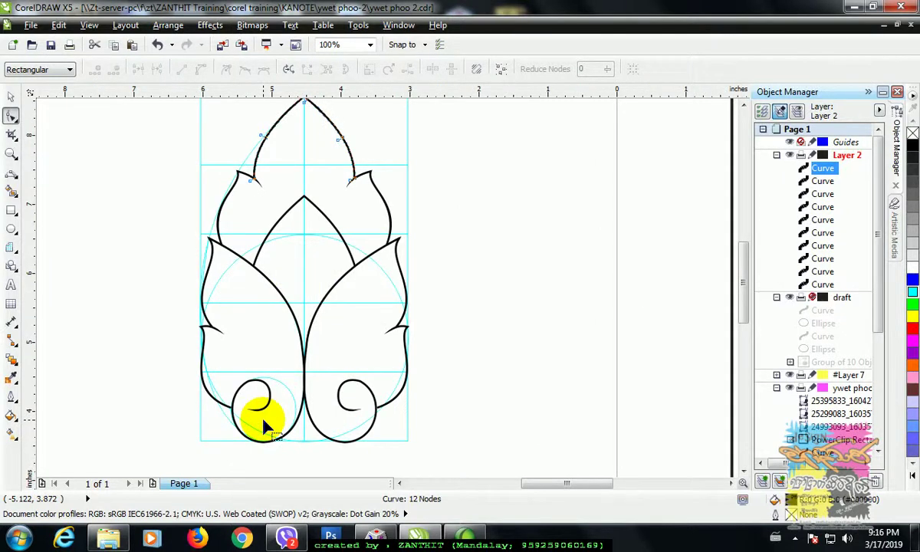
scroll(263, 427, "down", 1)
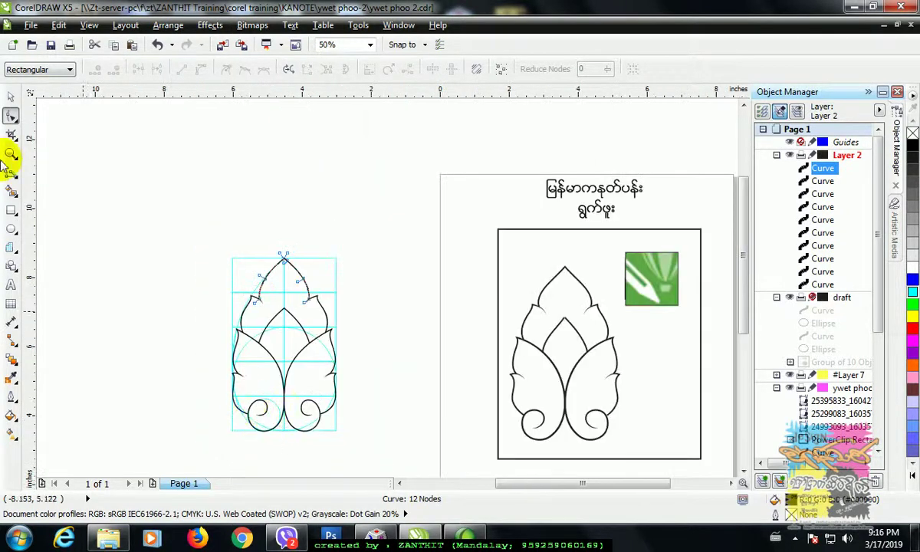
left_click(10, 95)
left_click_drag(155, 226, 360, 460)
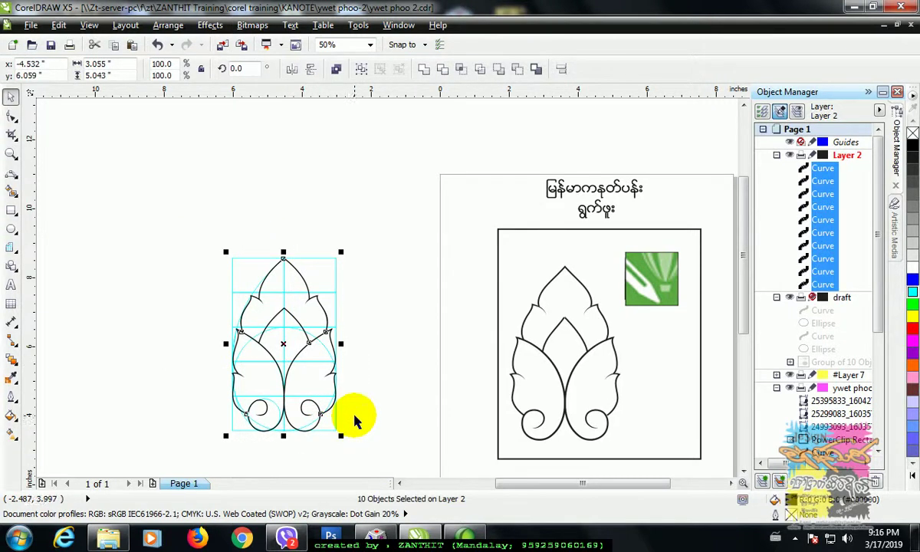
key("plus")
left_click_drag(281, 343, 130, 344)
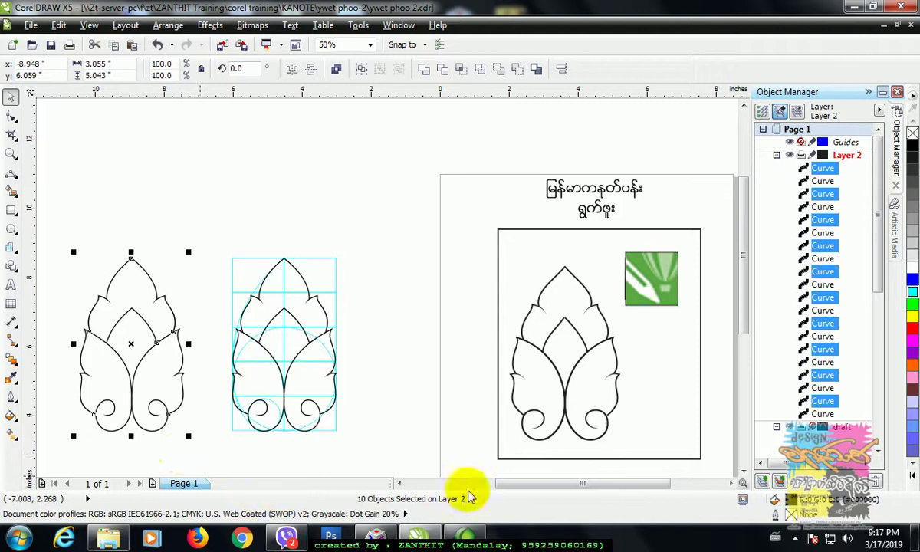
- Examine the promotional banner and shop photos placed beyond the ornament copy
scroll(402, 481, "left", 4)
left_click(294, 311)
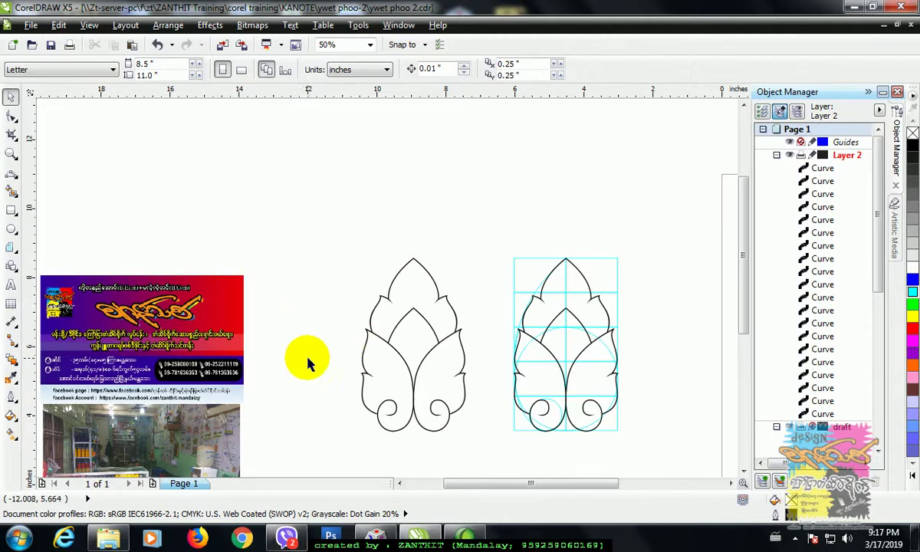
left_click_drag(463, 486, 421, 497)
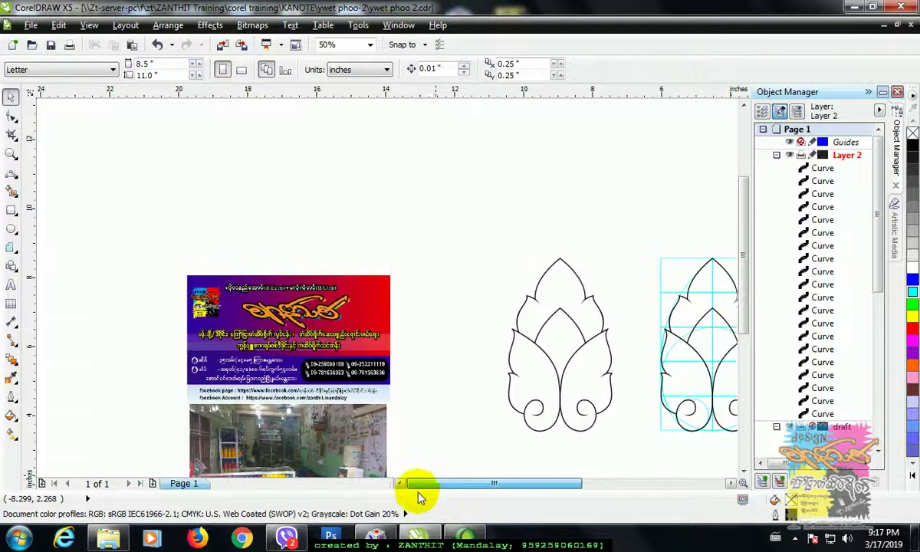
left_click_drag(745, 309, 740, 351)
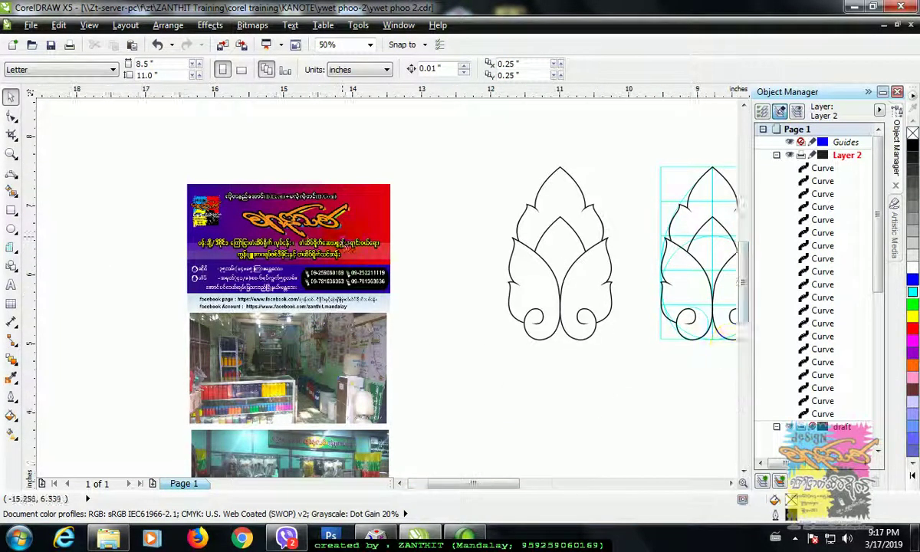
scroll(420, 237, "up", 1)
left_click_drag(473, 489, 448, 488)
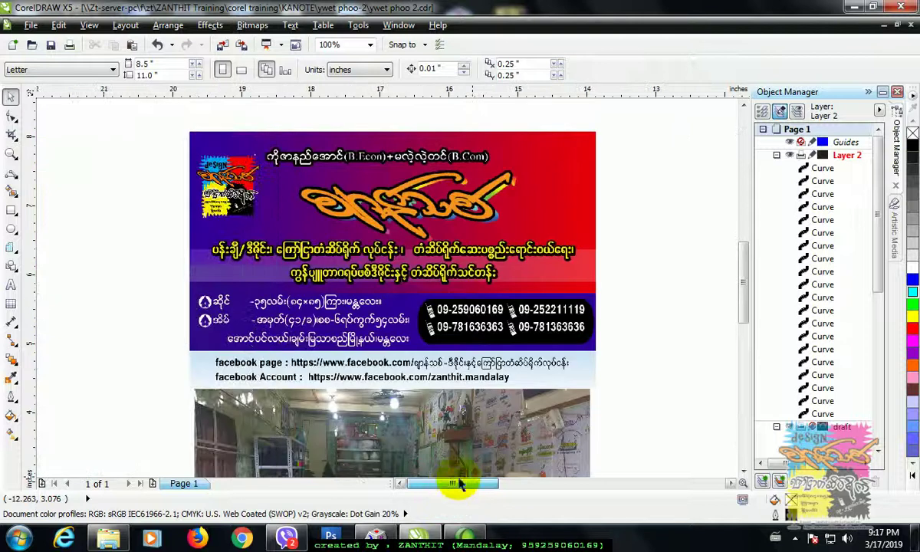